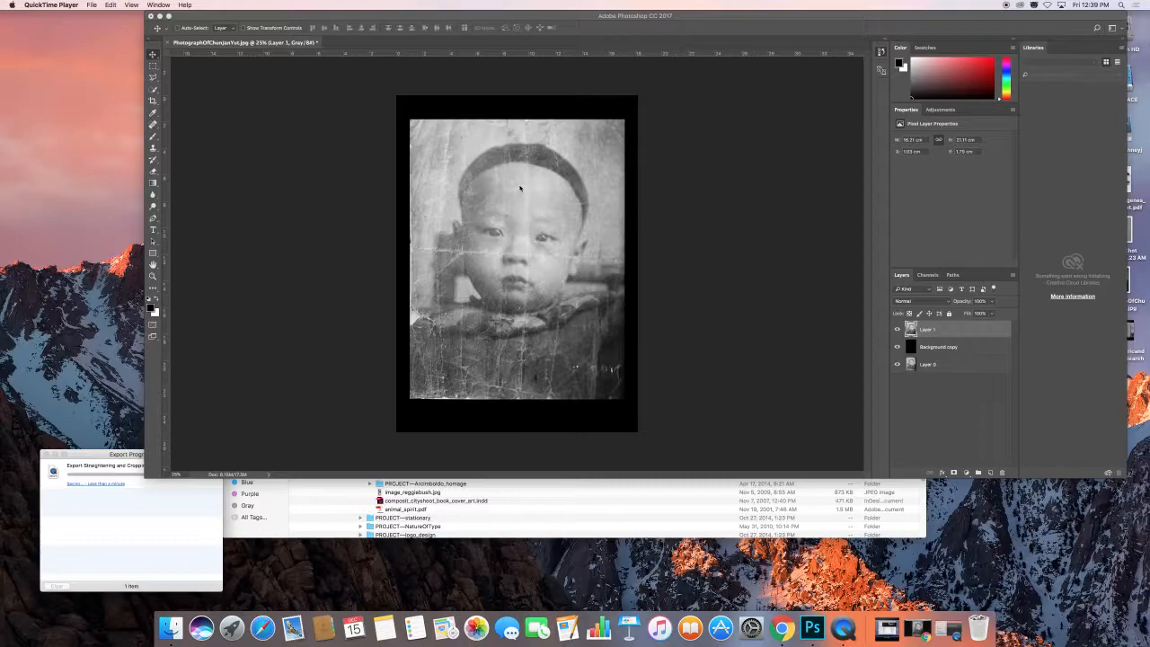
Start the Dust & Scratches filter on the photo layer and move its dialog clear of the child's face.
{"action": "left_click", "coordinate": [516, 181]}
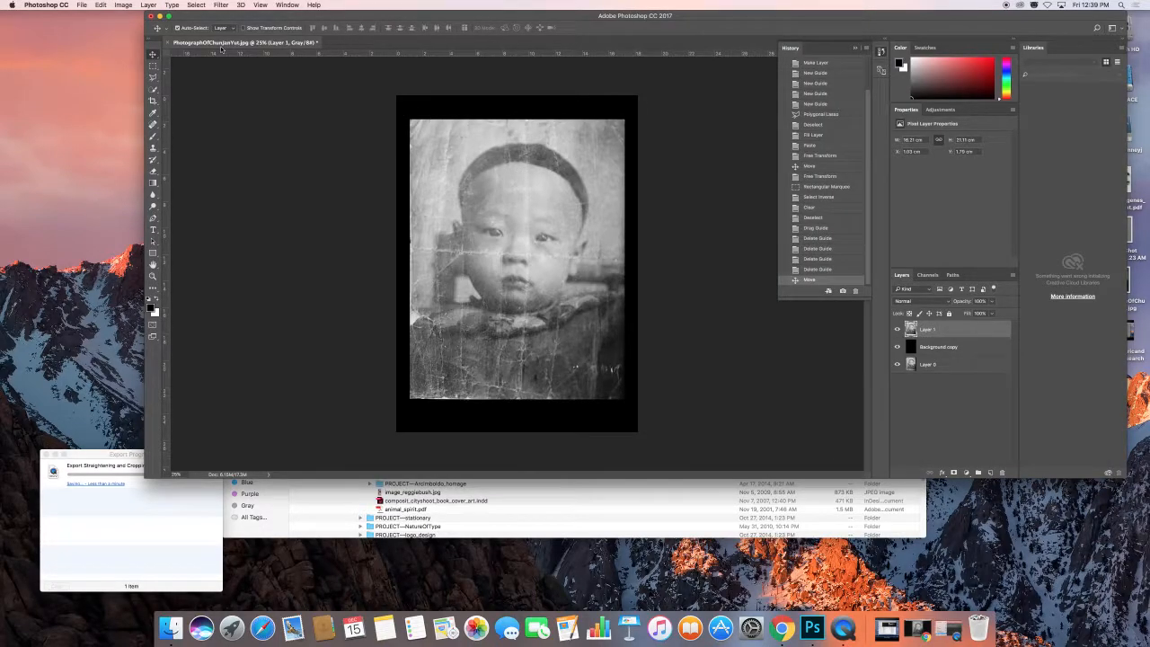
{"action": "left_click", "coordinate": [221, 5]}
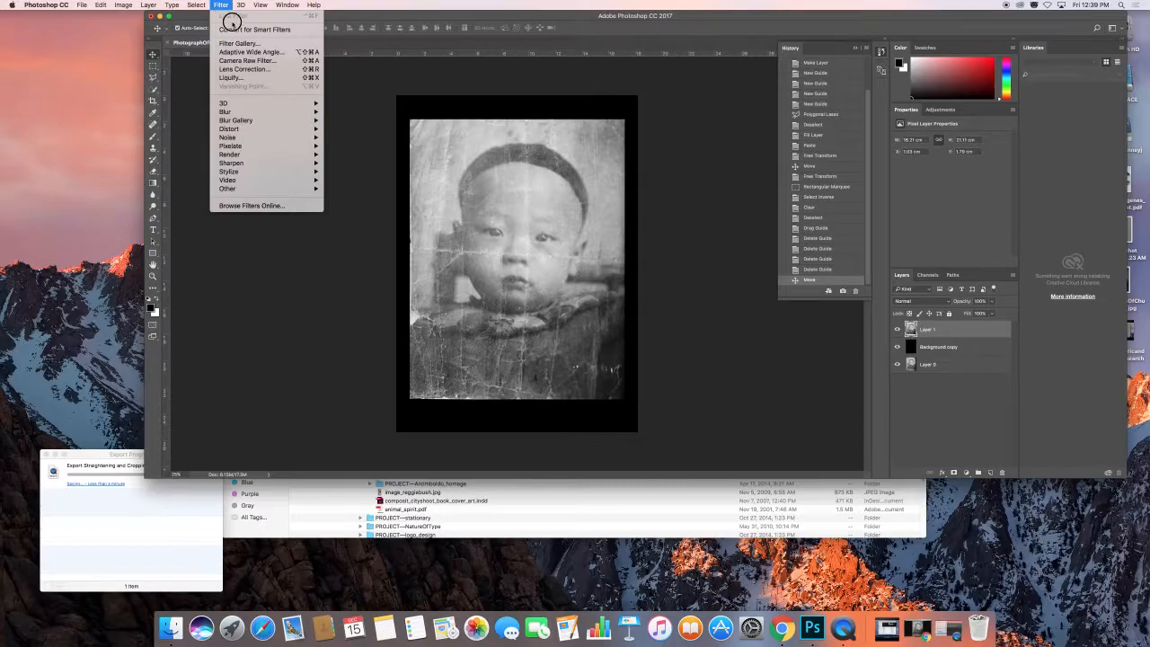
{"action": "mouse_move", "coordinate": [236, 138]}
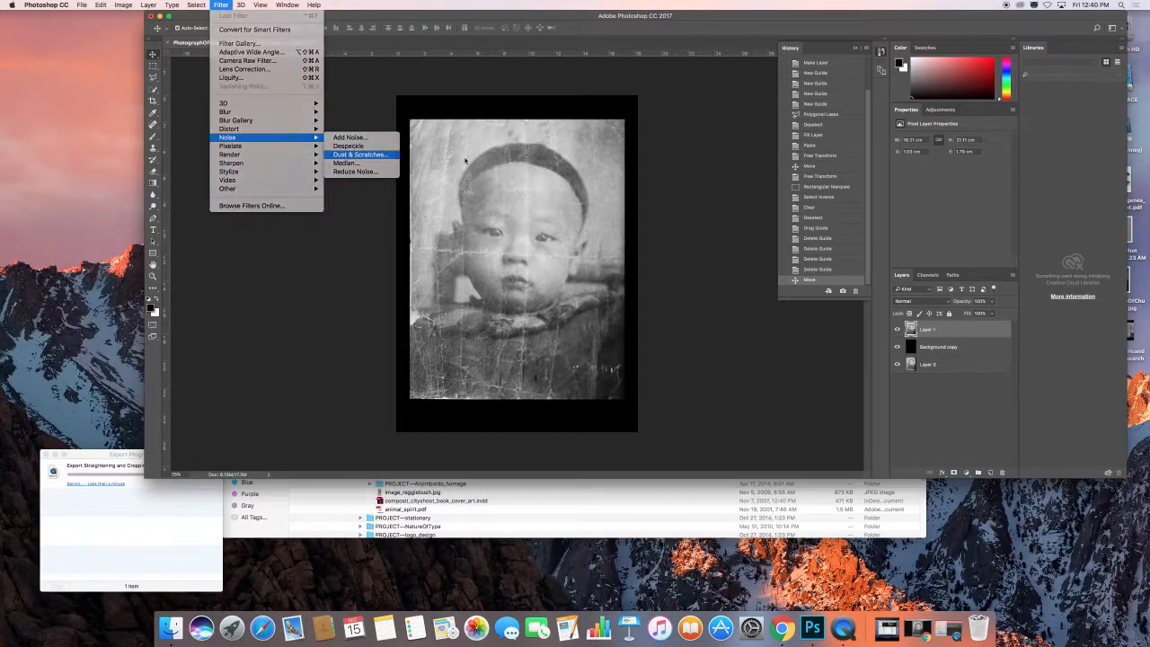
{"action": "left_click", "coordinate": [361, 154]}
{"action": "left_click_drag", "start_coordinate": [599, 219], "coordinate": [633, 125]}
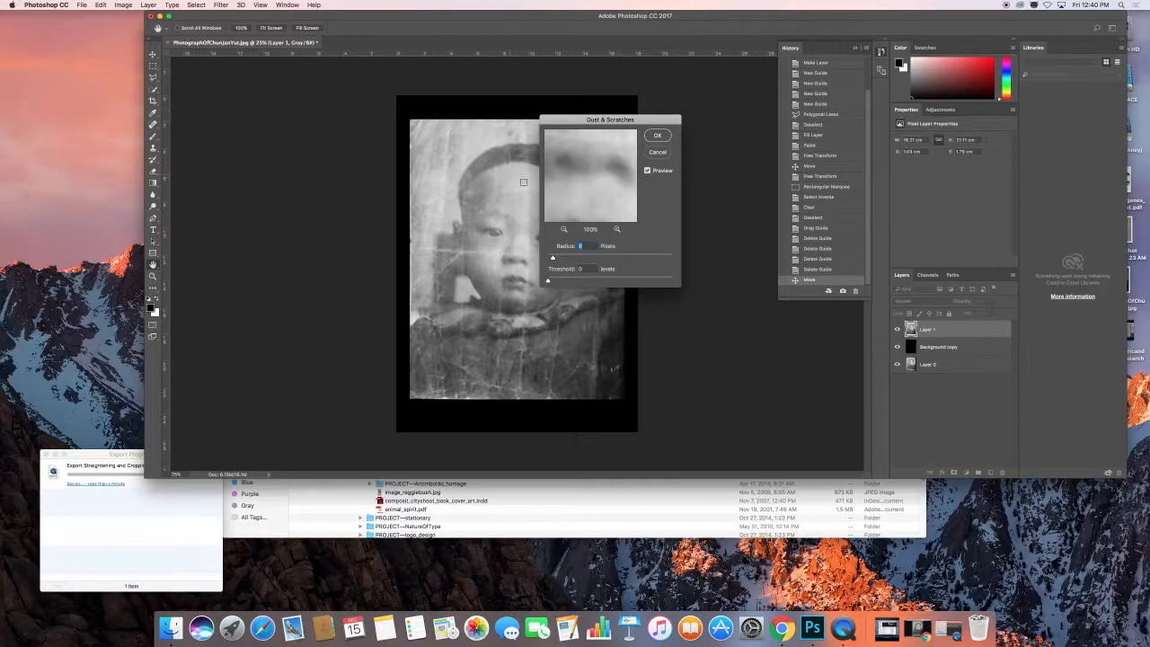
{"action": "left_click_drag", "start_coordinate": [580, 120], "coordinate": [628, 122]}
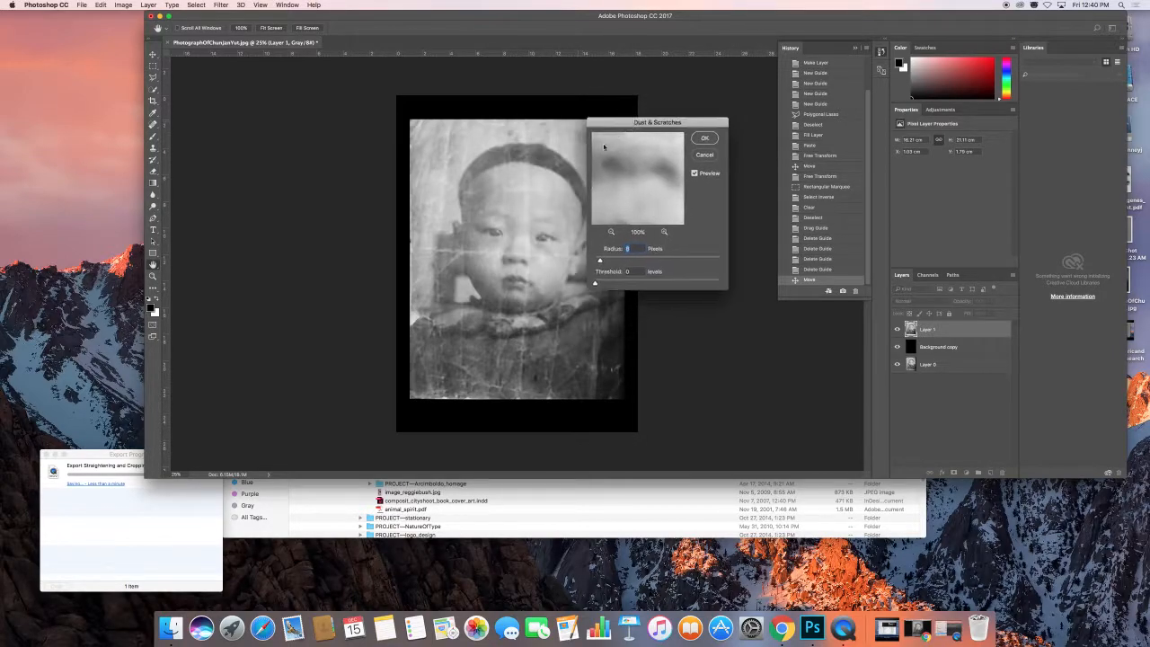
{"action": "left_click_drag", "start_coordinate": [476, 181], "coordinate": [556, 198]}
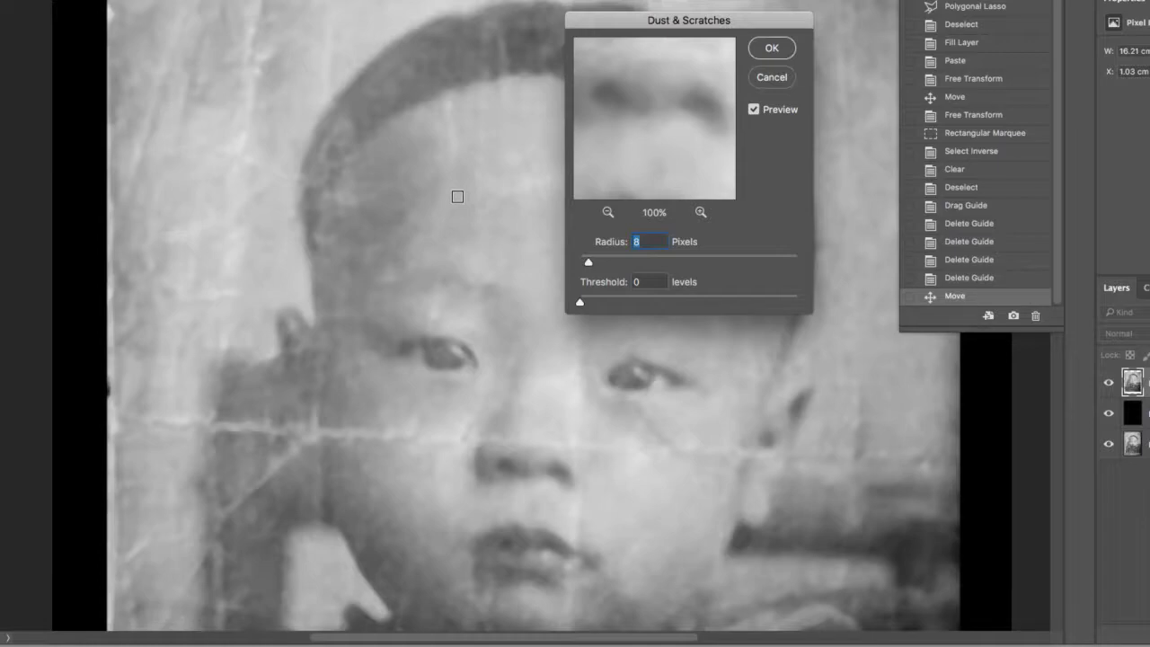
Lower the Dust & Scratches radius to 1 pixel and inspect the dark scratch on the forehead at pixel level.
{"action": "left_click_drag", "start_coordinate": [589, 263], "coordinate": [553, 265]}
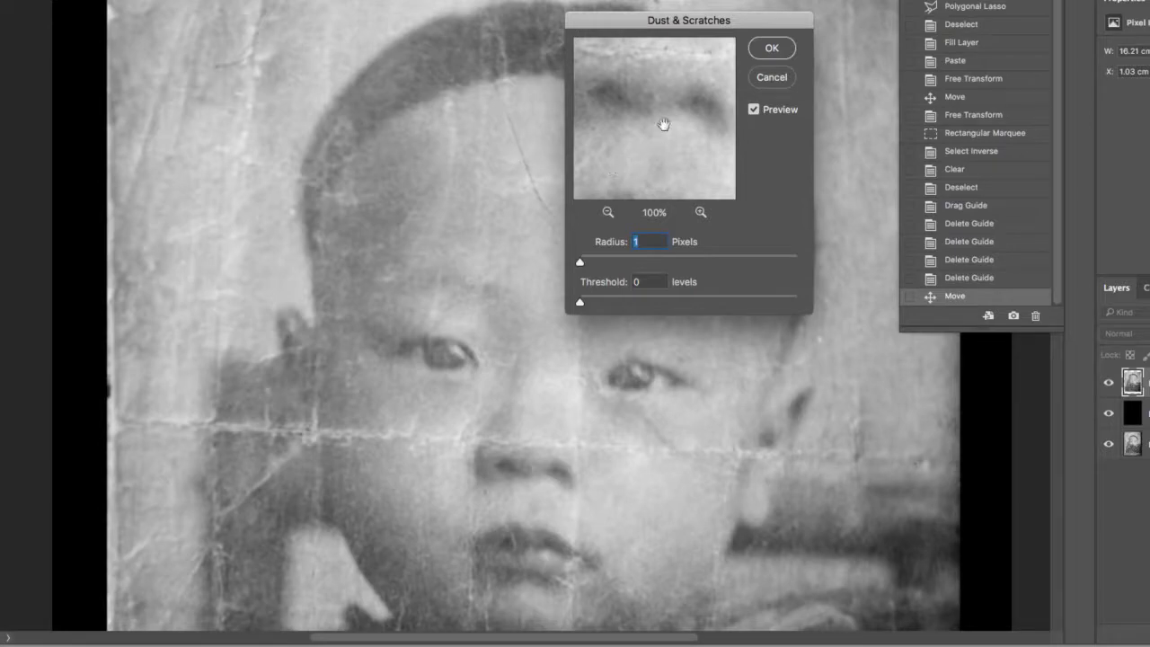
{"action": "left_click_drag", "start_coordinate": [647, 92], "coordinate": [620, 171]}
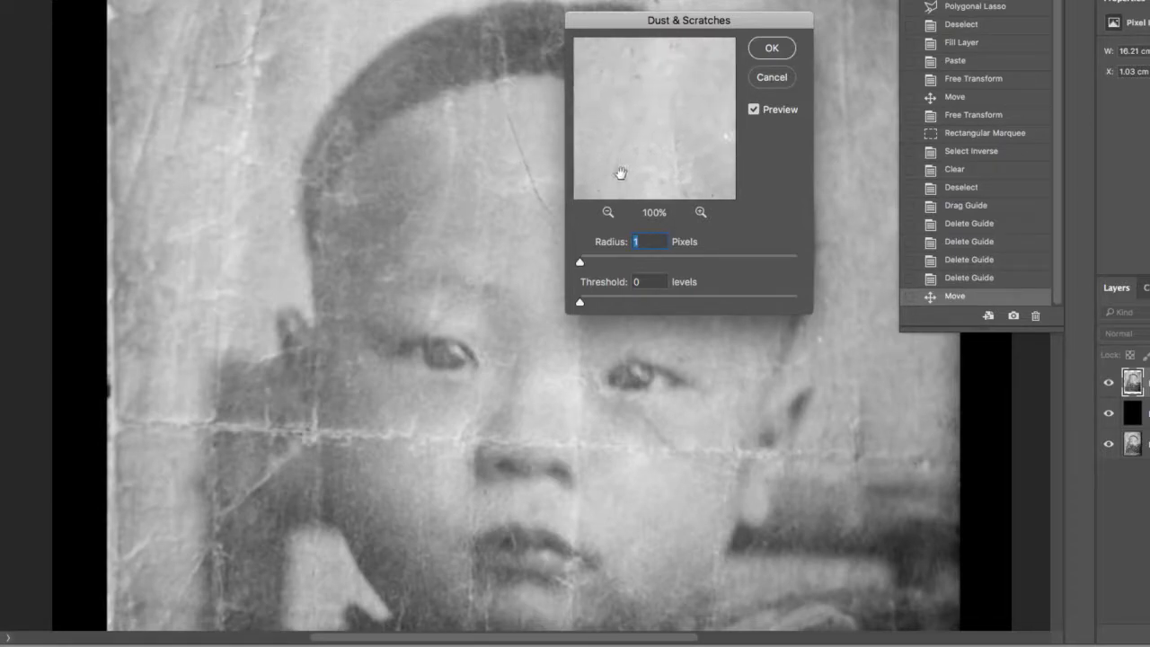
{"action": "mouse_move", "coordinate": [633, 92]}
{"action": "left_mouse_down"}
{"action": "mouse_move", "coordinate": [662, 136]}
{"action": "mouse_move", "coordinate": [659, 179]}
{"action": "mouse_move", "coordinate": [632, 108]}
{"action": "mouse_move", "coordinate": [651, 100]}
{"action": "left_mouse_up"}
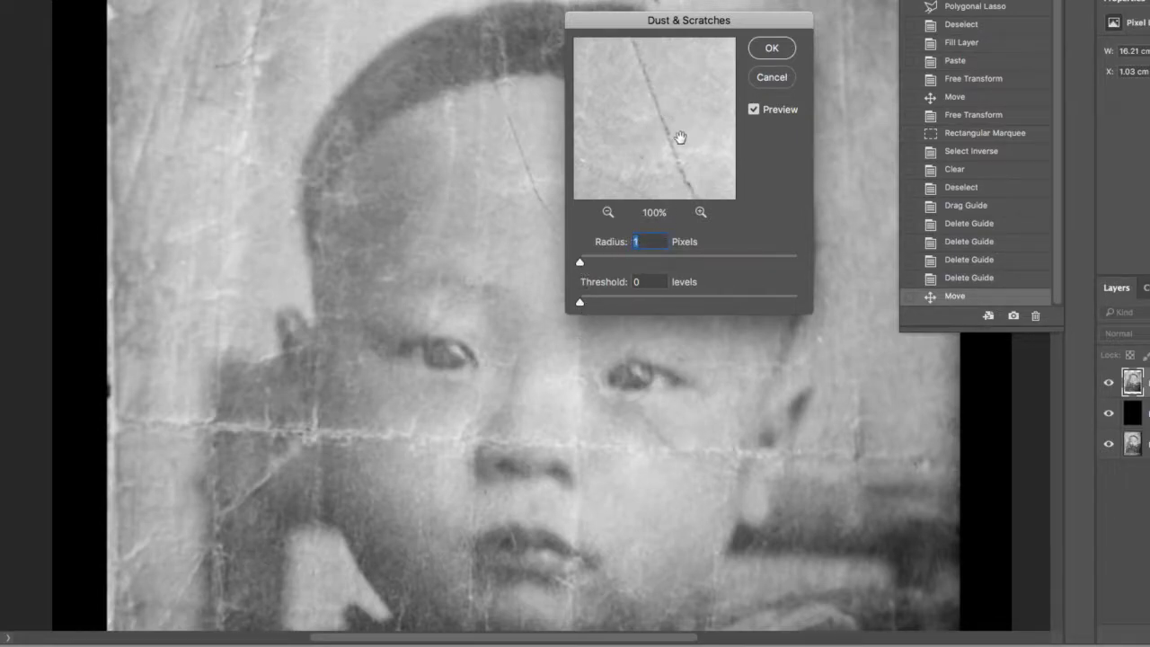
{"action": "left_click_drag", "start_coordinate": [518, 164], "coordinate": [699, 370]}
{"action": "left_click_drag", "start_coordinate": [516, 273], "coordinate": [193, 302]}
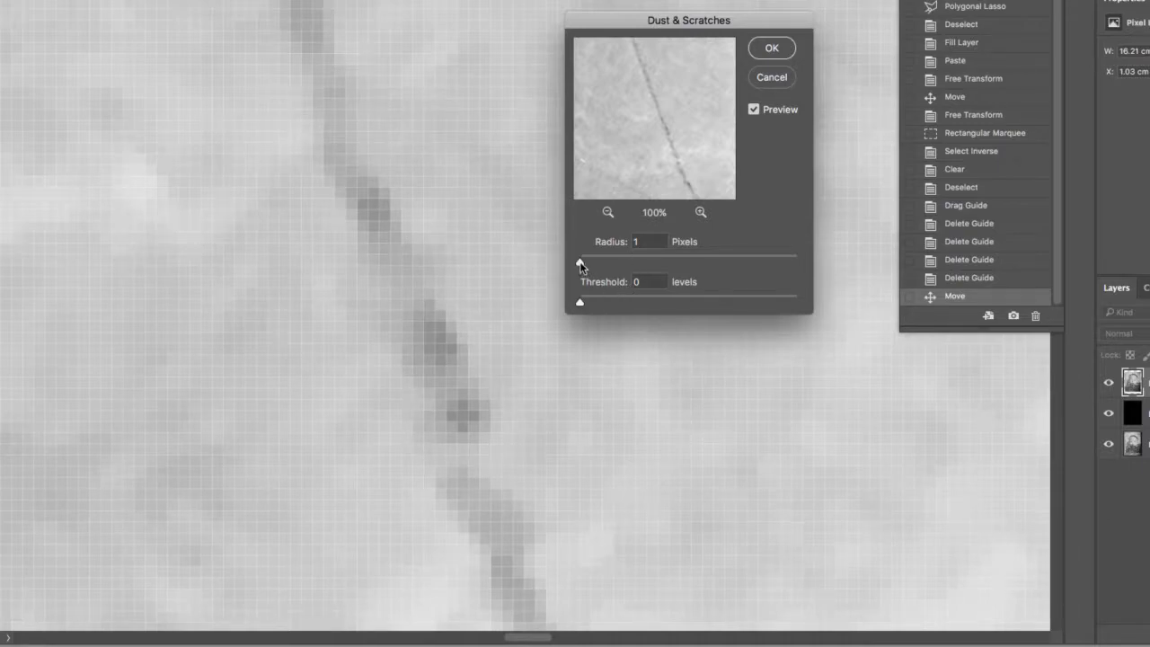
Try Dust & Scratches radii of 22 and 235 pixels, and cancel the filter after resetting the radius to 1.
{"action": "left_click_drag", "start_coordinate": [580, 265], "coordinate": [604, 267]}
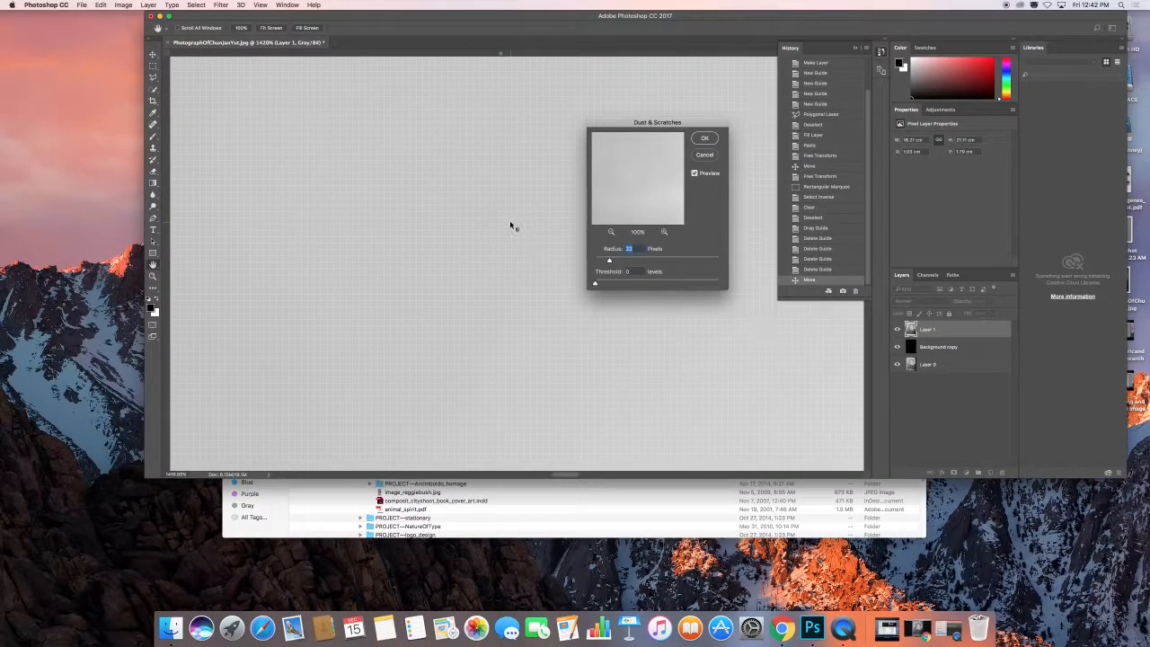
{"action": "key", "text": "super+0"}
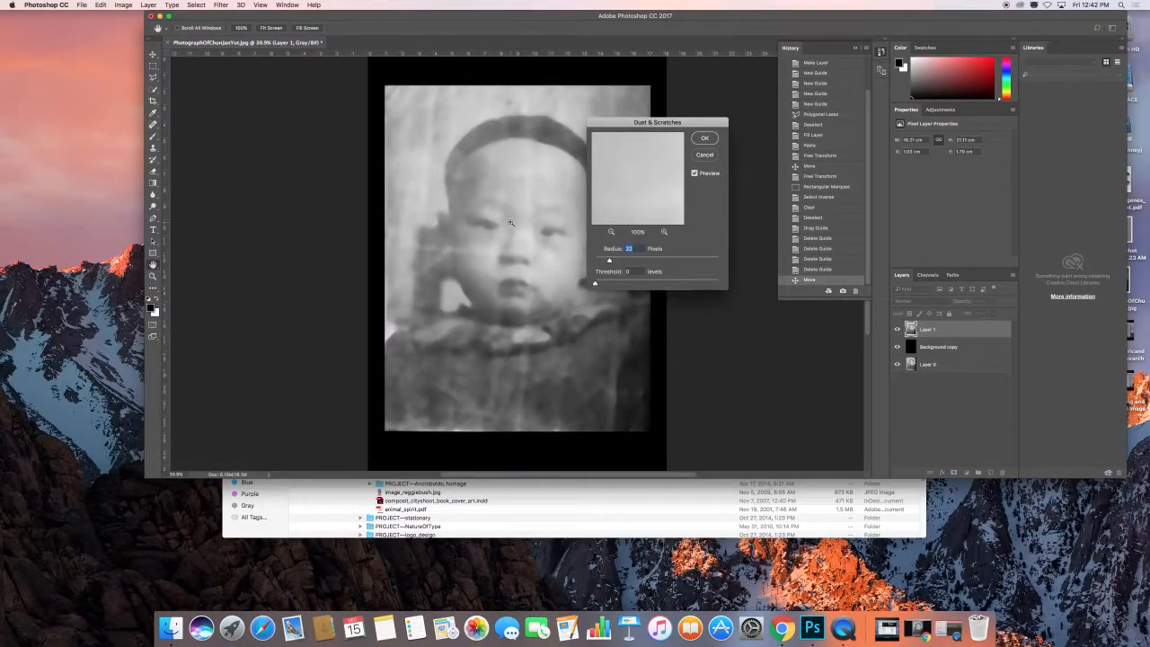
{"action": "left_click_drag", "start_coordinate": [609, 258], "coordinate": [701, 262]}
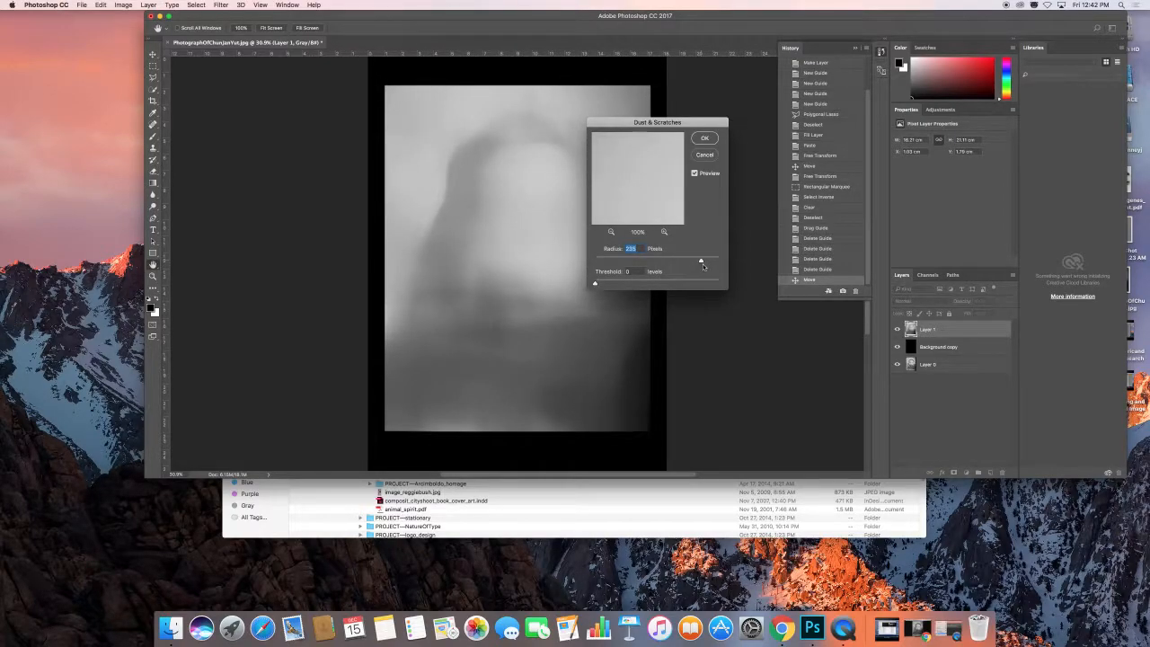
{"action": "left_click", "coordinate": [594, 262]}
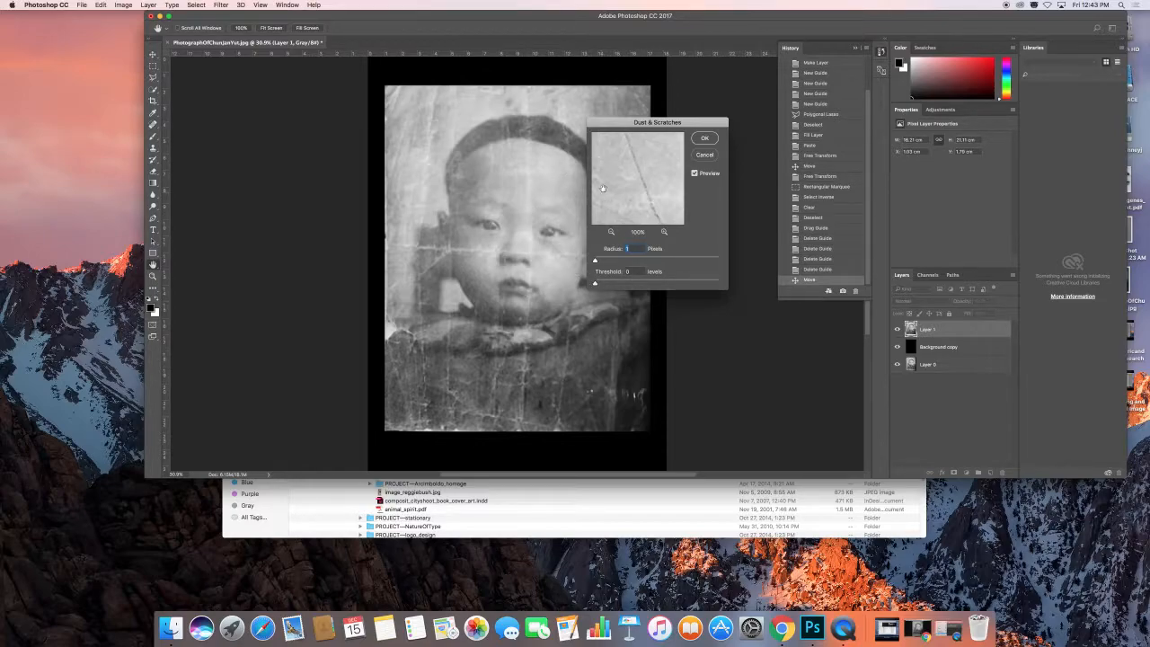
{"action": "left_click", "coordinate": [706, 157]}
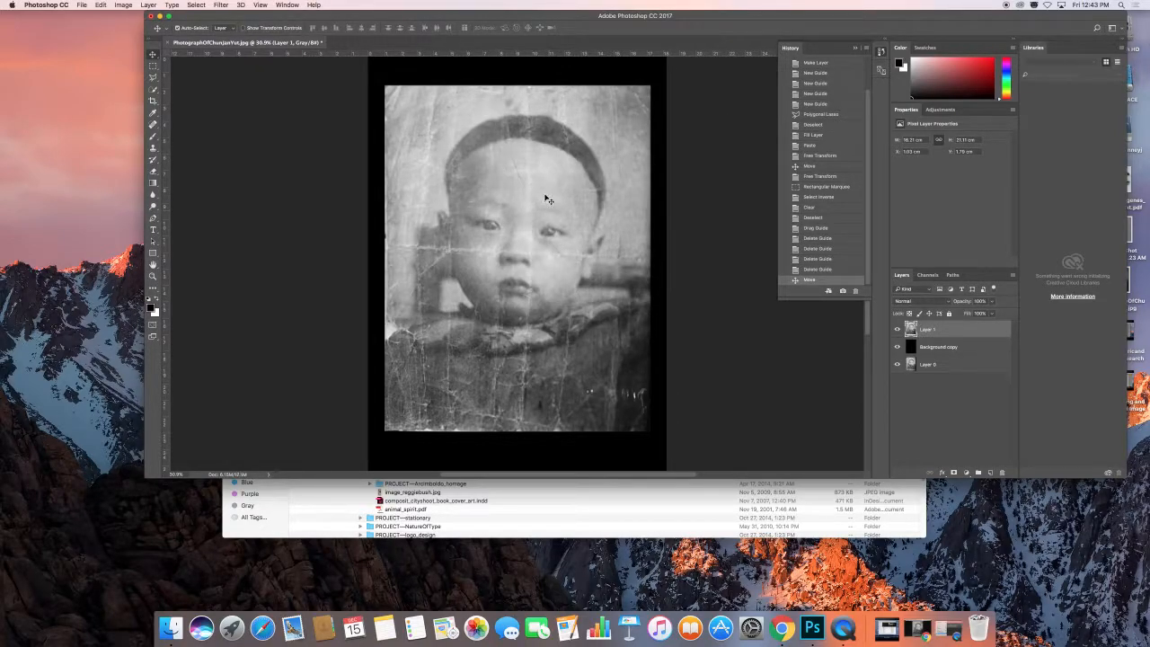
Select a freehand area of the child's forehead with the Lasso tool, using a 10 px feather.
{"action": "left_click", "coordinate": [152, 78]}
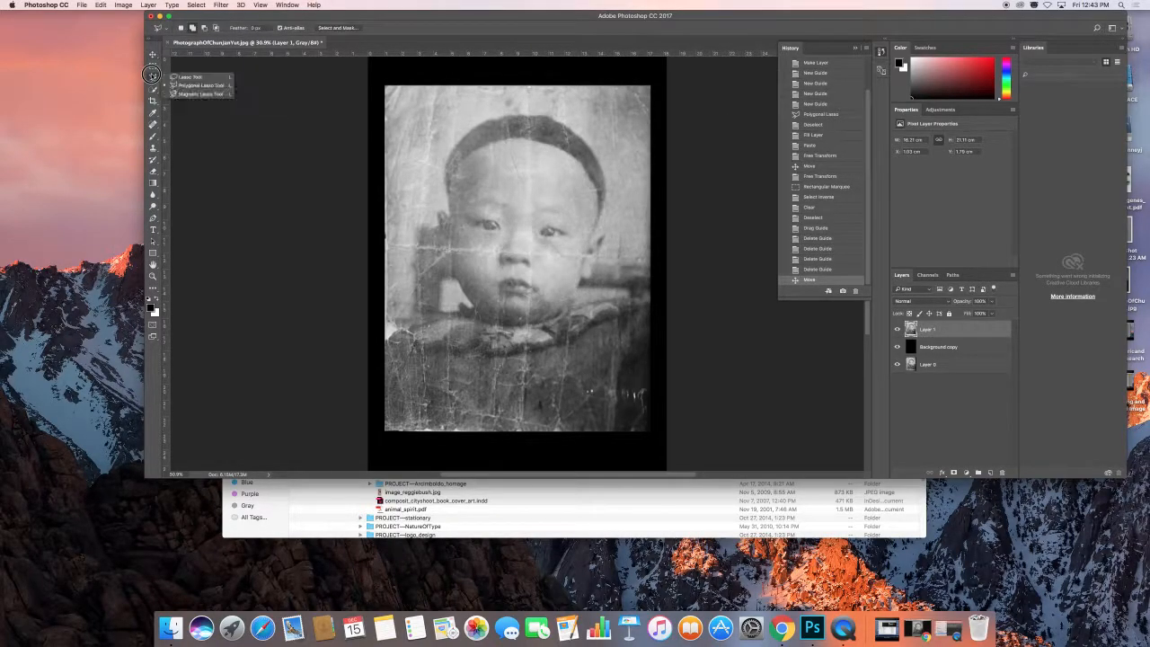
{"action": "left_click", "coordinate": [184, 78]}
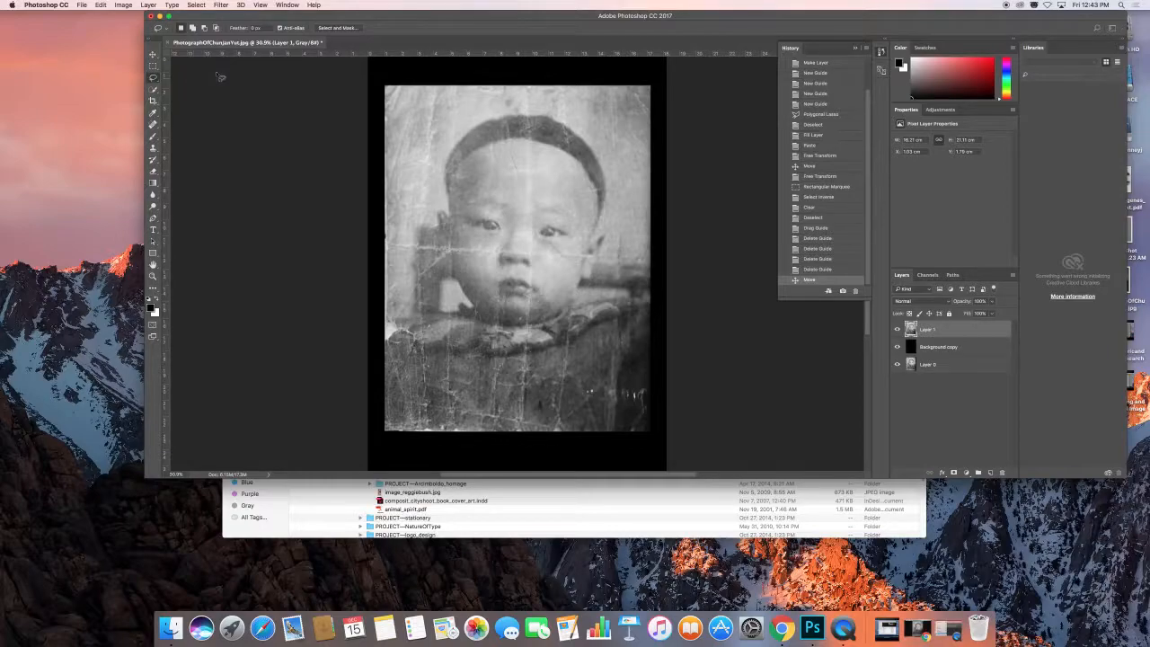
{"action": "left_click", "coordinate": [249, 28]}
{"action": "type", "text": "10"}
{"action": "mouse_move", "coordinate": [508, 142]}
{"action": "left_mouse_down"}
{"action": "mouse_move", "coordinate": [495, 145]}
{"action": "mouse_move", "coordinate": [492, 195]}
{"action": "mouse_move", "coordinate": [570, 191]}
{"action": "mouse_move", "coordinate": [561, 171]}
{"action": "mouse_move", "coordinate": [506, 144]}
{"action": "left_mouse_up"}
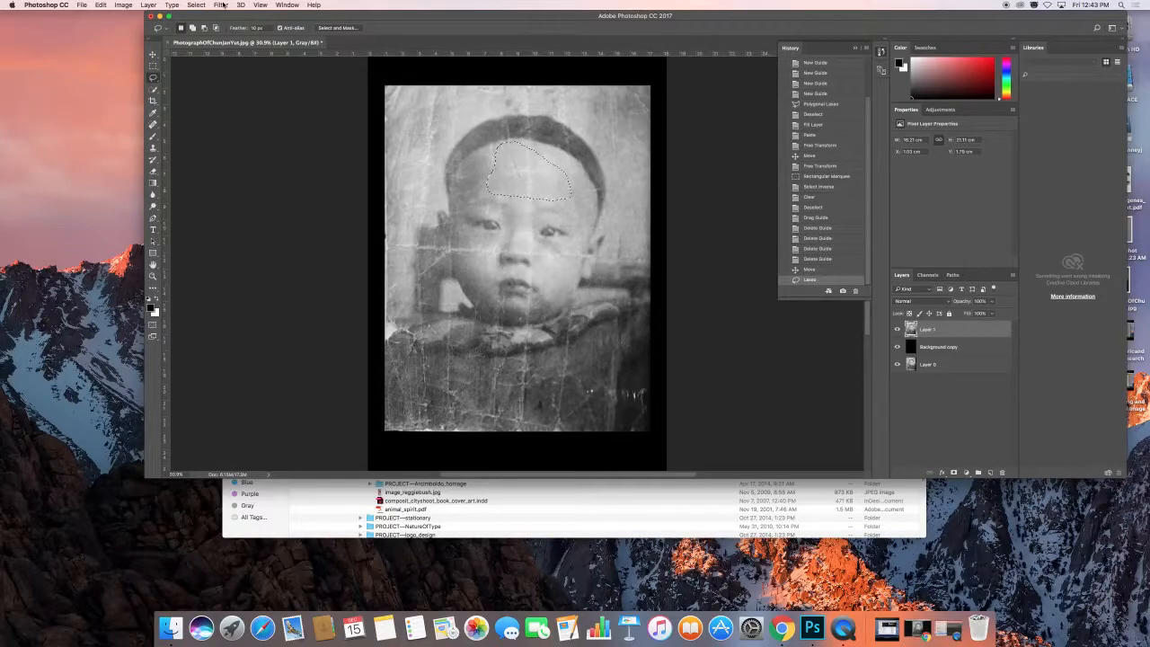
Try Dust & Scratches on the forehead selection, cancel the filter and deselect the area.
{"action": "left_click", "coordinate": [220, 5]}
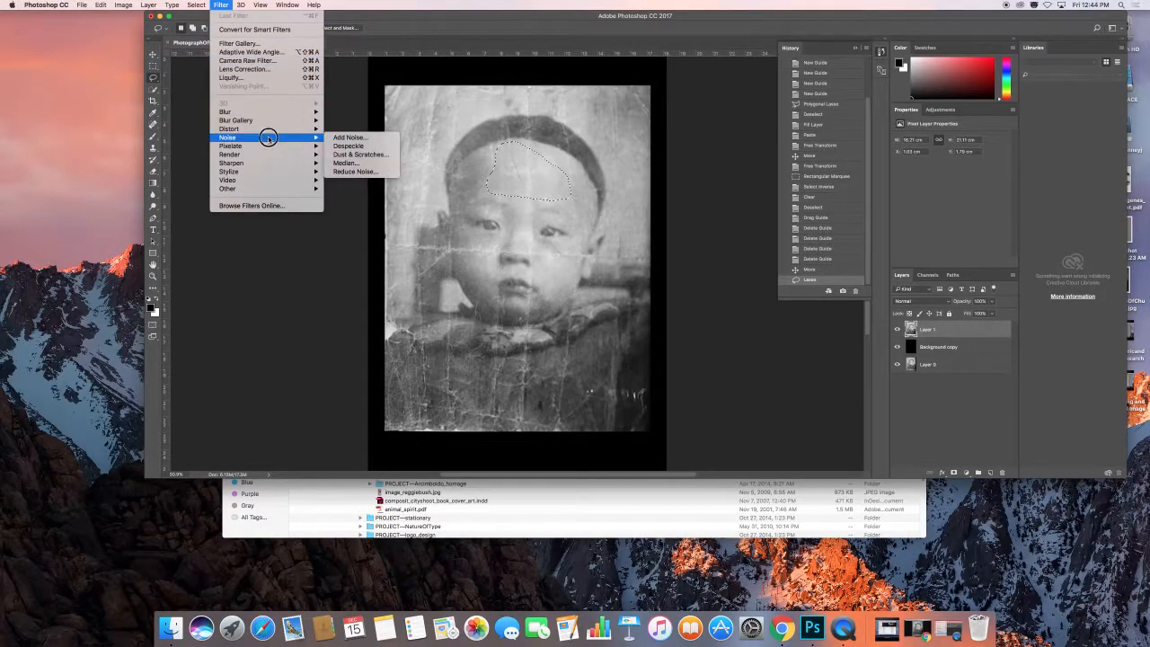
{"action": "mouse_move", "coordinate": [311, 146]}
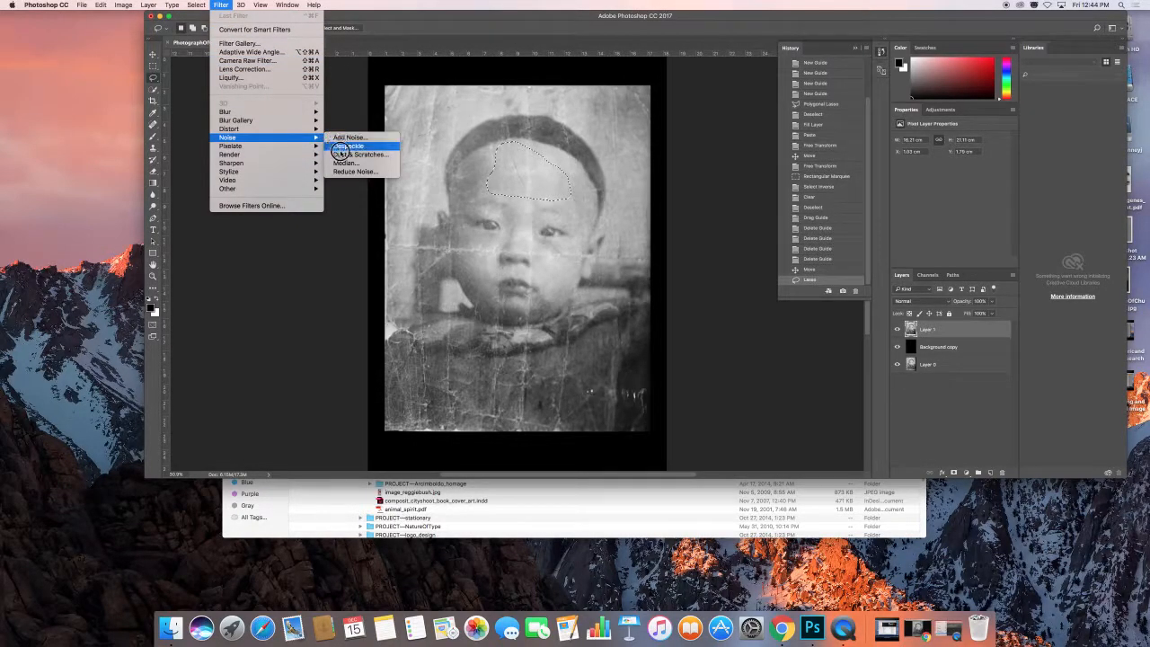
{"action": "left_click", "coordinate": [353, 154]}
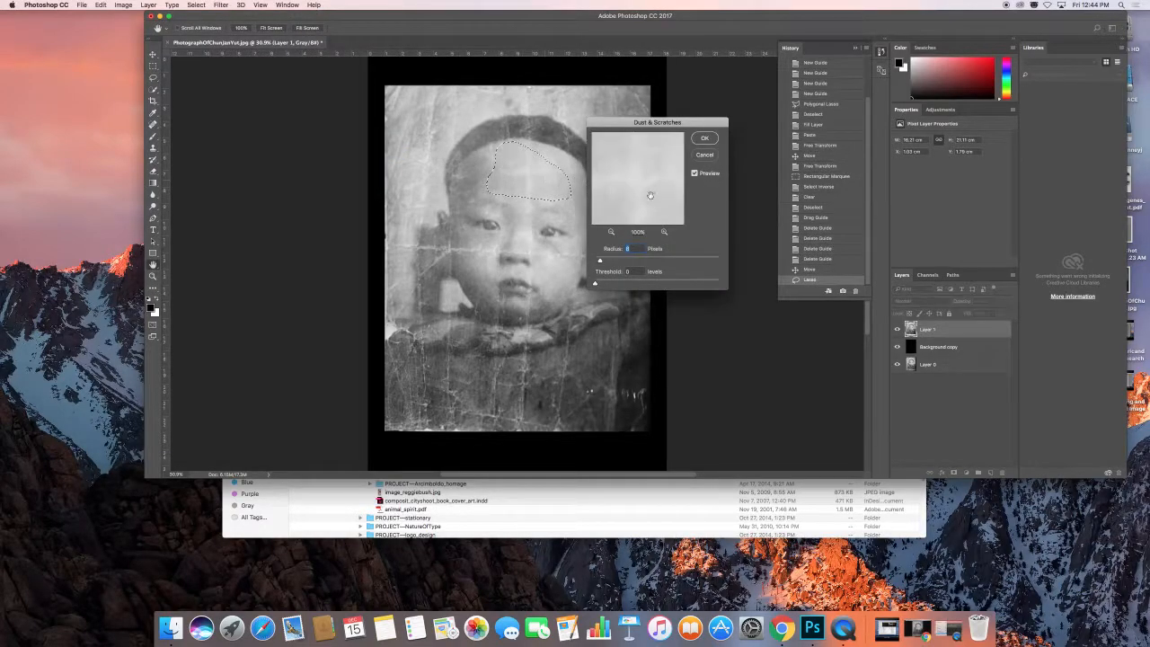
{"action": "left_click_drag", "start_coordinate": [600, 261], "coordinate": [600, 261]}
{"action": "left_click", "coordinate": [705, 156]}
{"action": "key", "text": "super+d"}
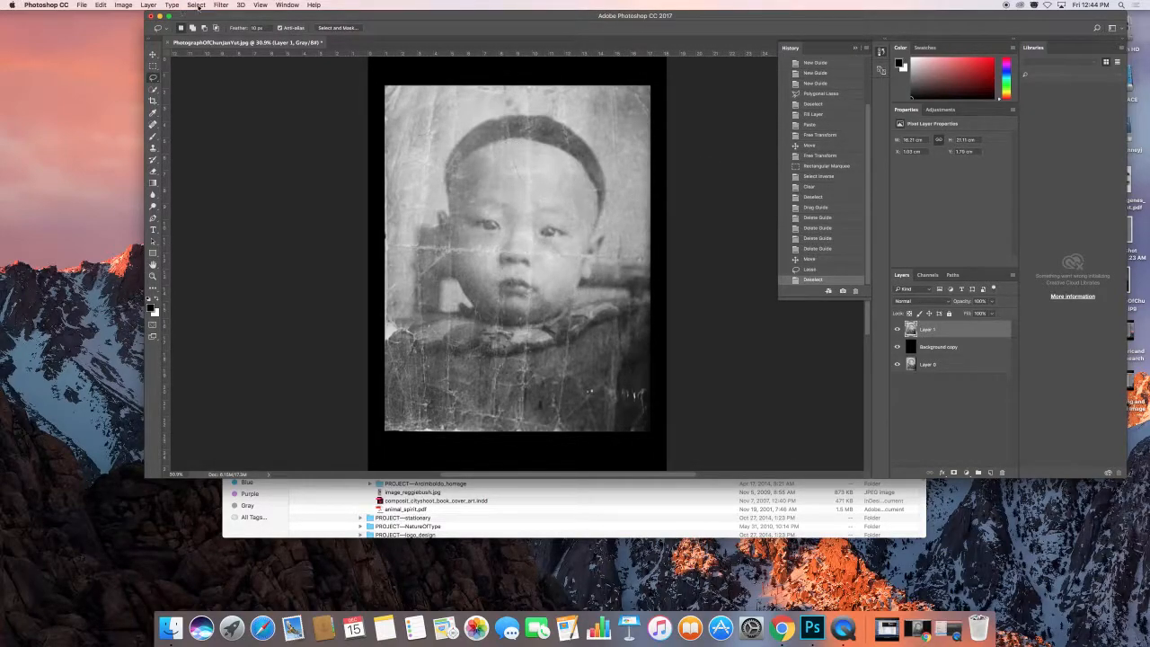
Preview Dust & Scratches on the whole photo layer with the radius set to 107 pixels.
{"action": "left_click", "coordinate": [219, 4]}
{"action": "mouse_move", "coordinate": [268, 138]}
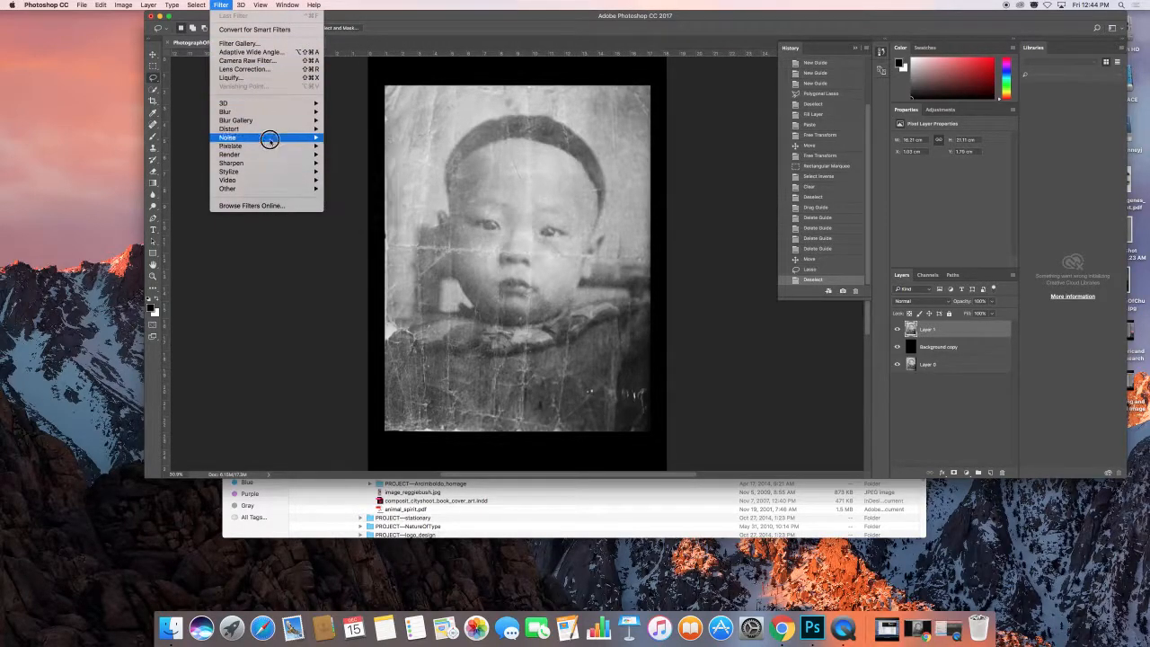
{"action": "left_click", "coordinate": [337, 157]}
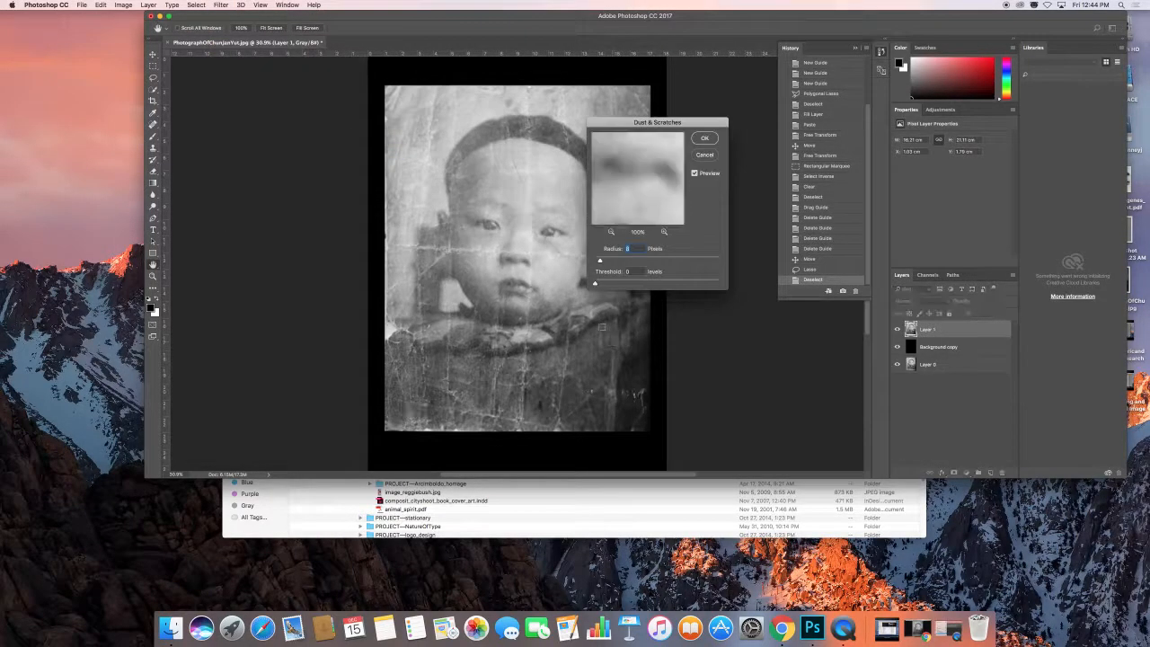
{"action": "left_click_drag", "start_coordinate": [595, 284], "coordinate": [686, 262]}
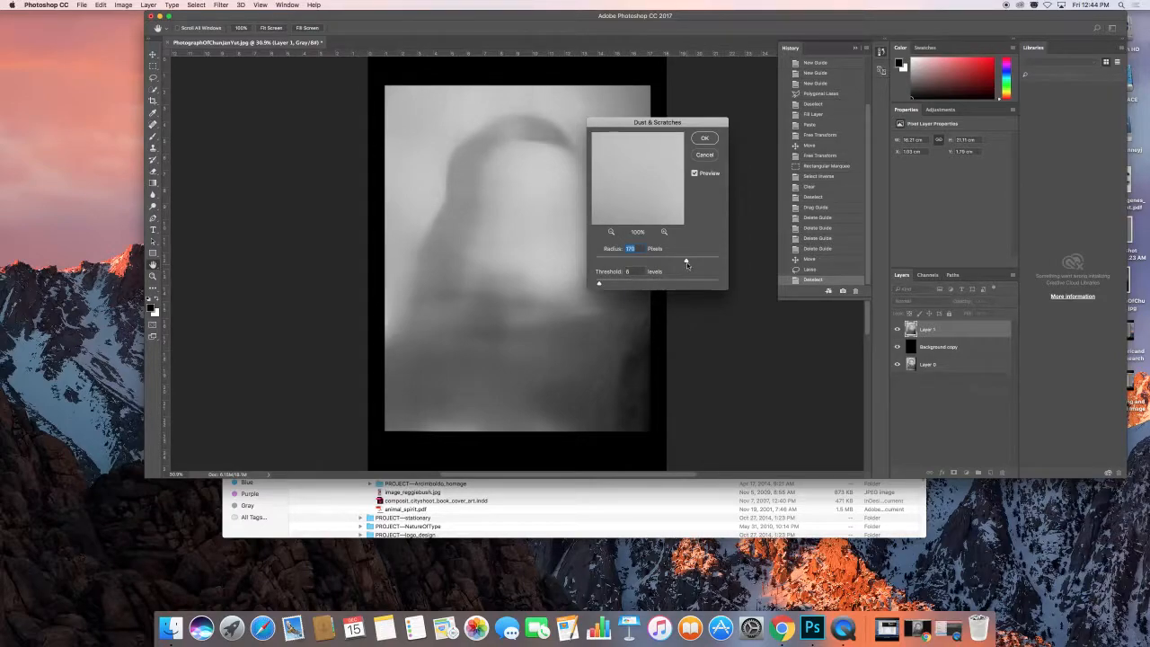
{"action": "left_click_drag", "start_coordinate": [686, 261], "coordinate": [665, 260]}
Raise the Dust & Scratches threshold step by step to 101 levels.
{"action": "left_click", "coordinate": [602, 284]}
{"action": "left_click_drag", "start_coordinate": [604, 284], "coordinate": [630, 286]}
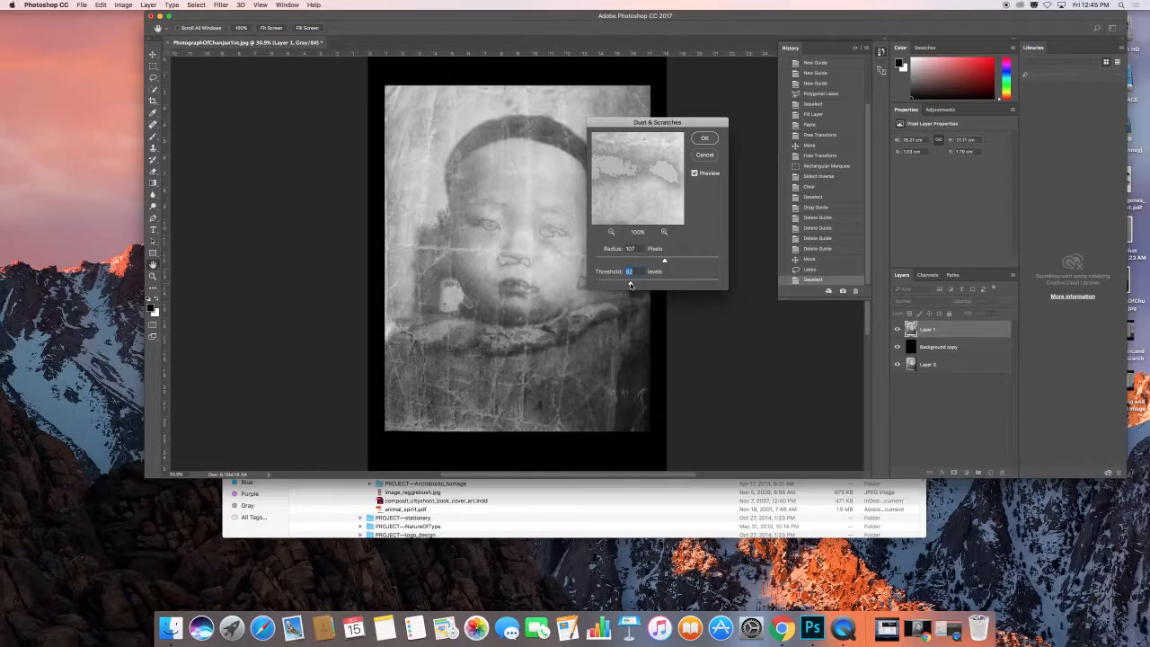
{"action": "key", "text": "Up"}
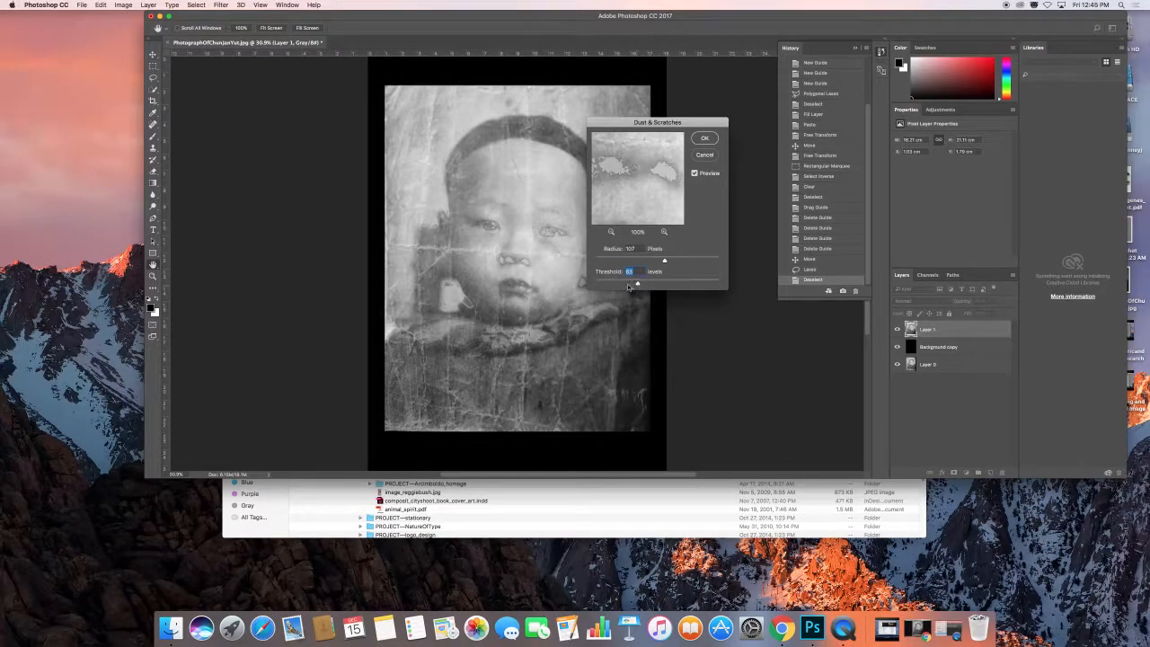
{"action": "left_click_drag", "start_coordinate": [634, 284], "coordinate": [664, 283]}
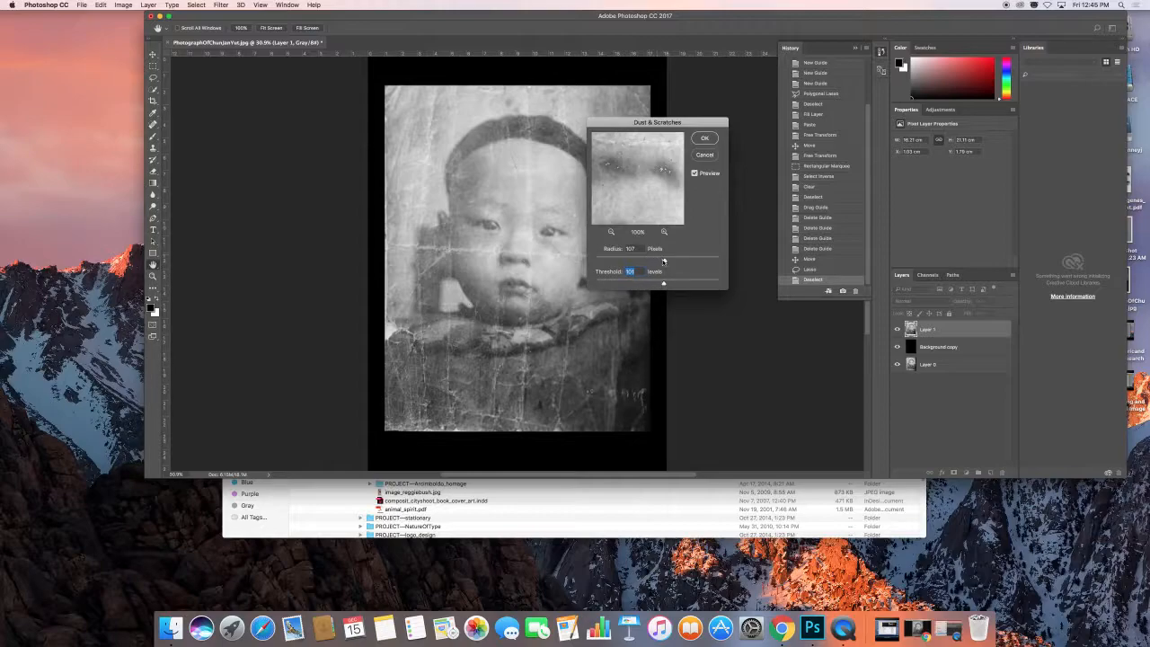
Try a 94-pixel radius with thresholds of 20 and about 55 levels, and cancel the Dust & Scratches filter.
{"action": "left_click_drag", "start_coordinate": [664, 261], "coordinate": [607, 288]}
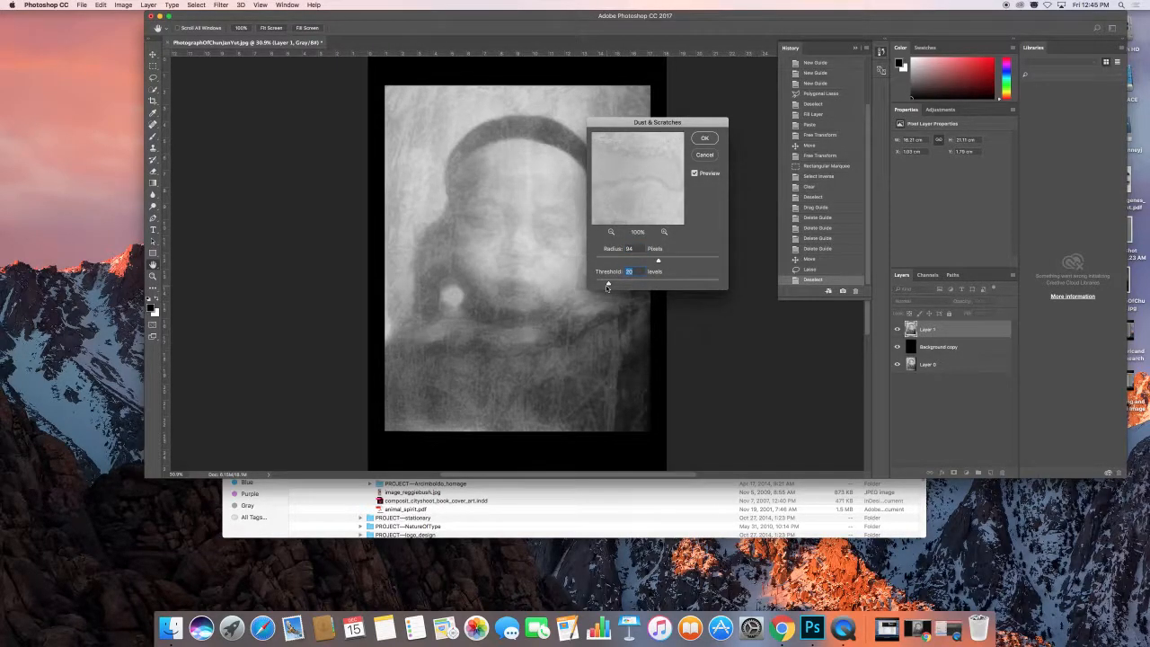
{"action": "left_click_drag", "start_coordinate": [609, 285], "coordinate": [633, 286]}
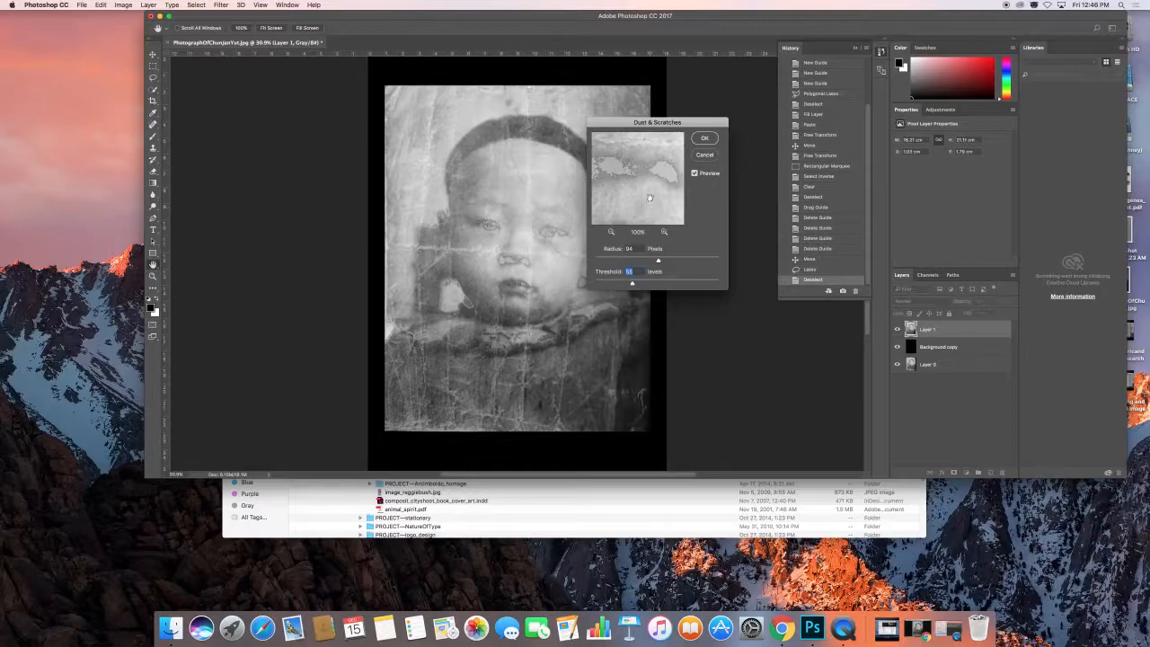
{"action": "left_click", "coordinate": [704, 157]}
{"action": "left_click", "coordinate": [704, 158]}
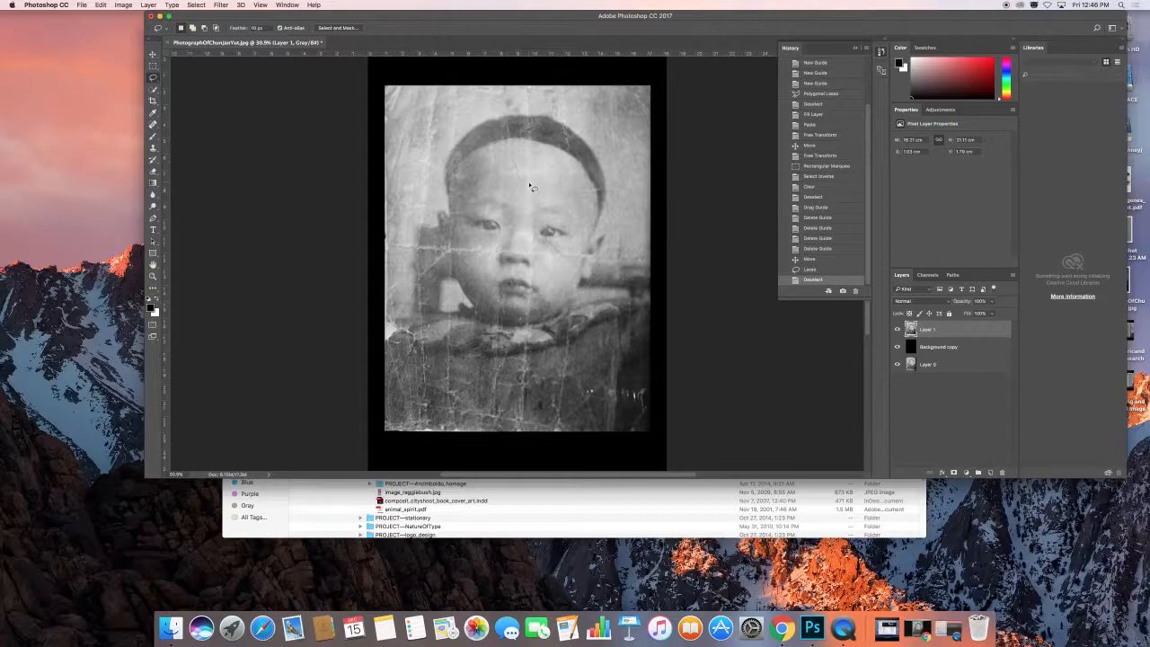
Apply the Sharpen Edges filter to the whole photo layer.
{"action": "left_click", "coordinate": [220, 3]}
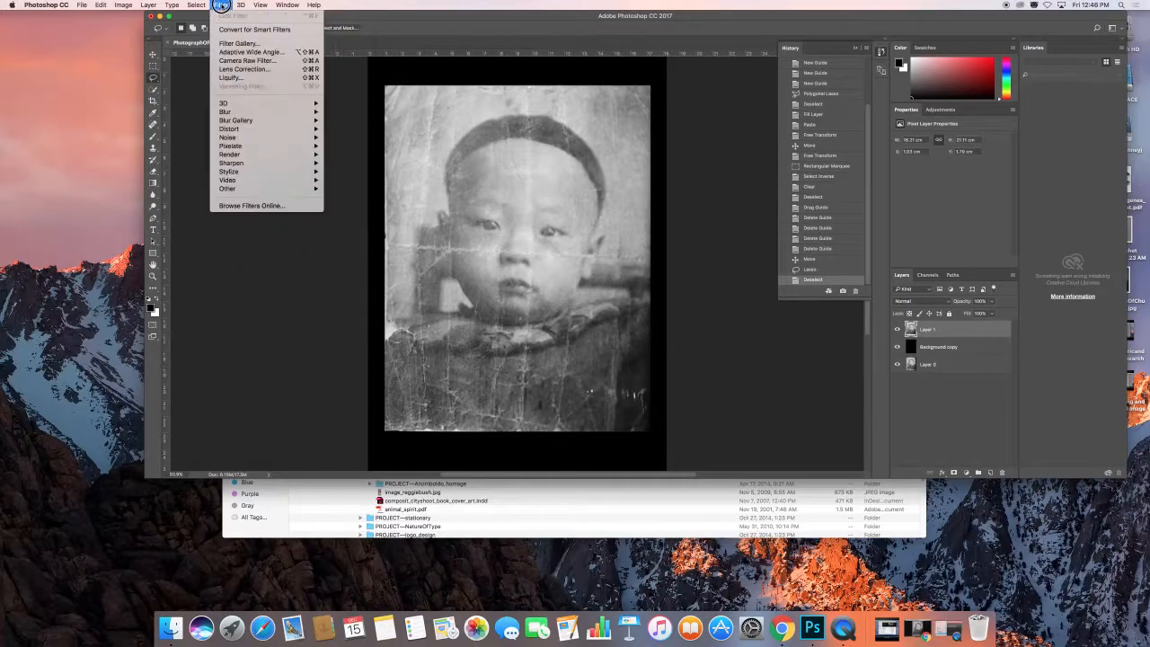
{"action": "mouse_move", "coordinate": [239, 167]}
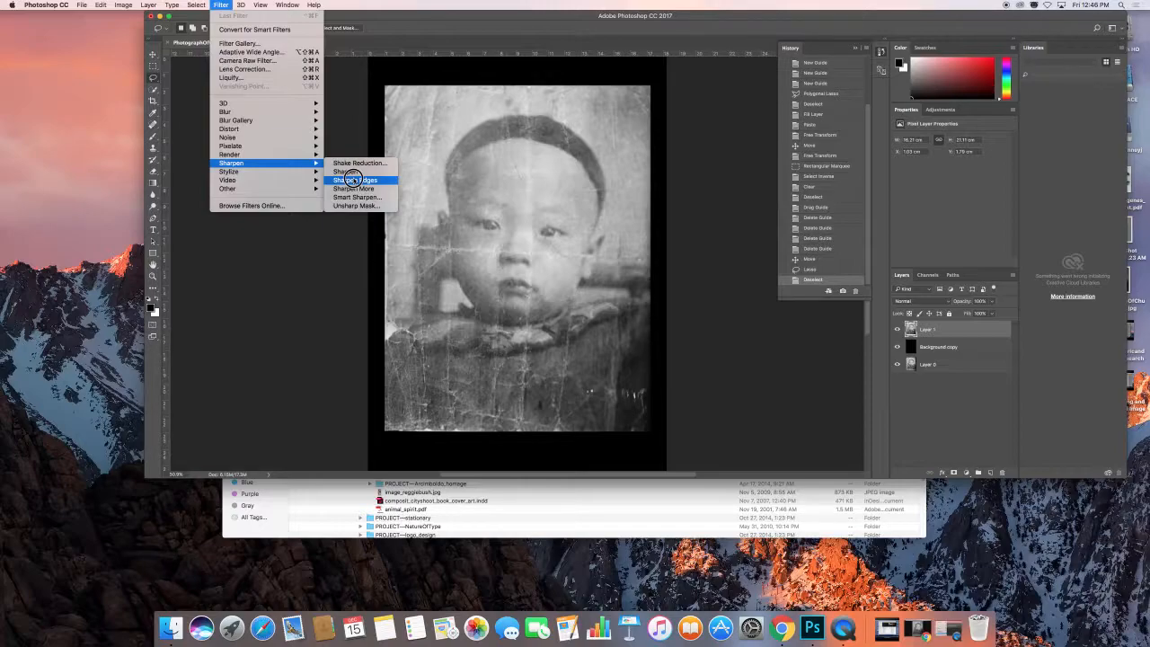
{"action": "left_click", "coordinate": [352, 179]}
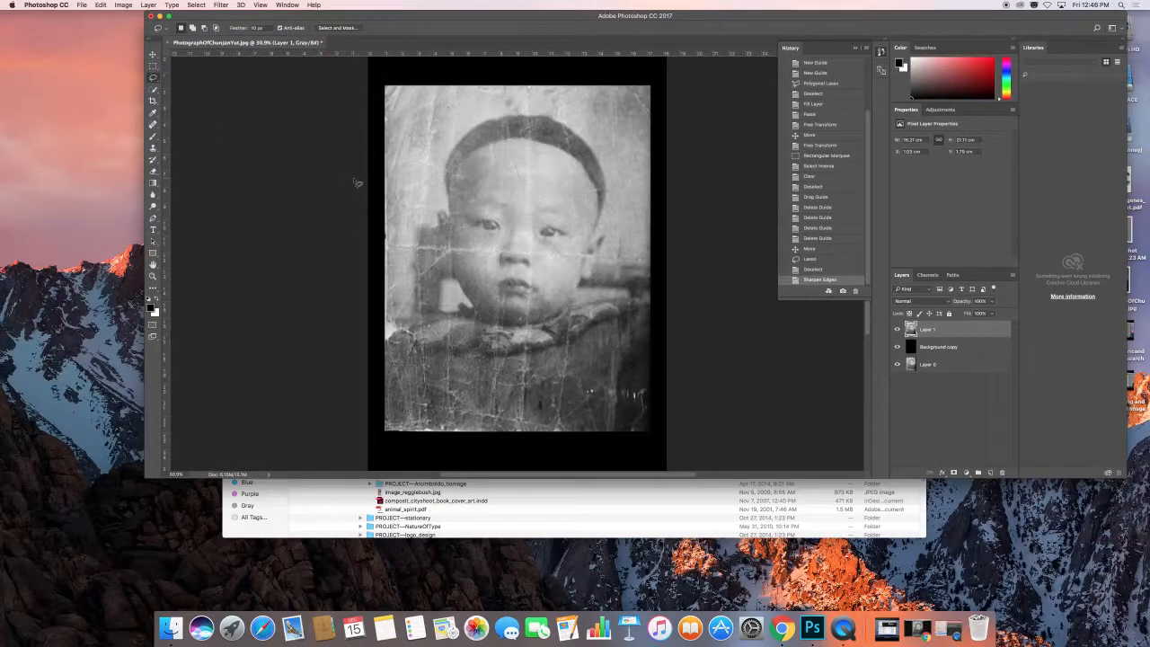
Open Unsharp Mask for the photo layer and preview an amount of 165%, a 9.3-pixel radius and a threshold of 0 levels.
{"action": "left_click", "coordinate": [260, 6]}
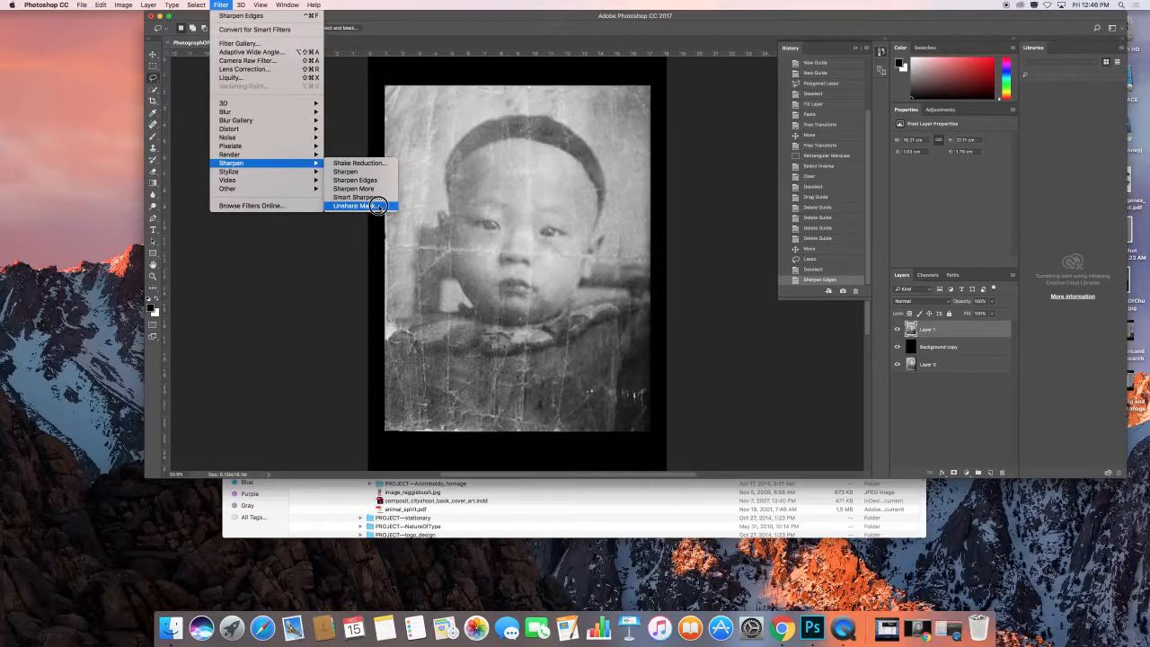
{"action": "left_click", "coordinate": [385, 205]}
{"action": "left_click_drag", "start_coordinate": [548, 137], "coordinate": [618, 128]}
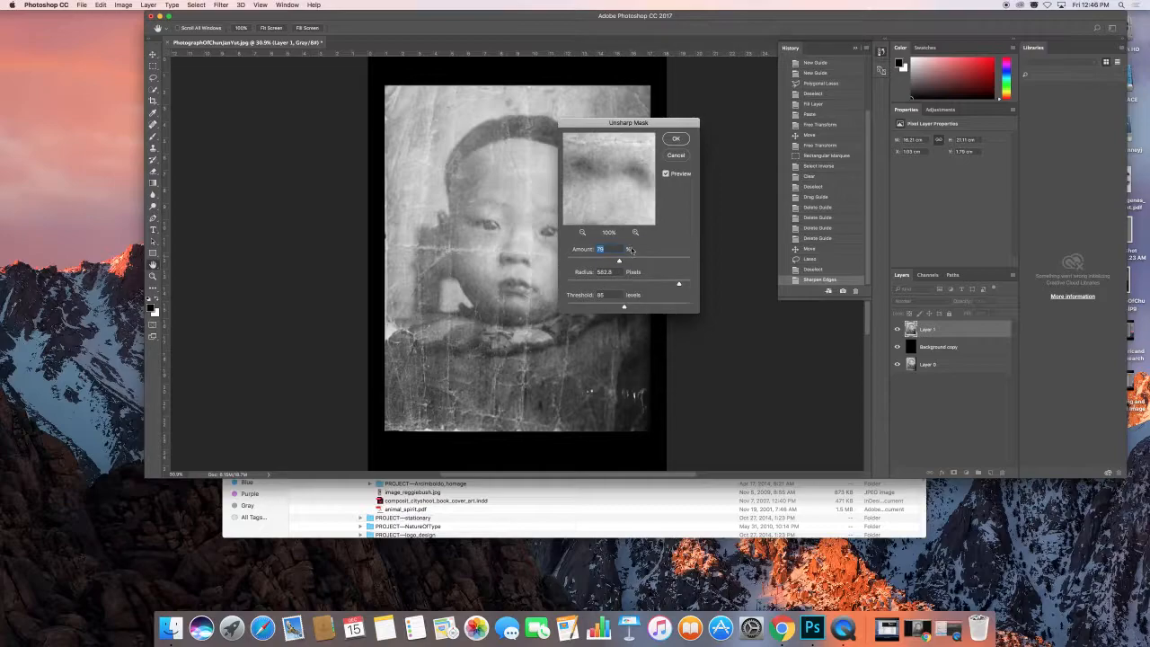
{"action": "left_click_drag", "start_coordinate": [620, 261], "coordinate": [656, 263]}
{"action": "mouse_move", "coordinate": [624, 306]}
{"action": "left_mouse_down"}
{"action": "mouse_move", "coordinate": [597, 307]}
{"action": "mouse_move", "coordinate": [618, 306]}
{"action": "left_mouse_up"}
{"action": "left_click_drag", "start_coordinate": [617, 307], "coordinate": [567, 307]}
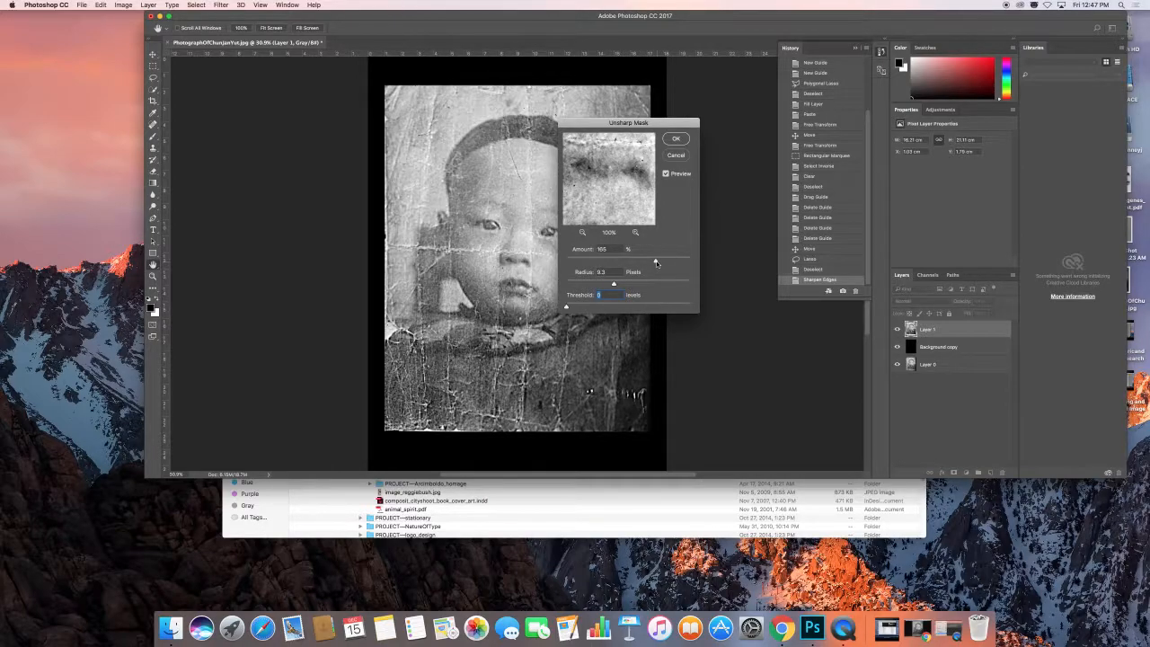
Preview an Unsharp Mask amount of 235% with the radius raised to 294 pixels and lowered to 4.7 pixels.
{"action": "mouse_move", "coordinate": [655, 261]}
{"action": "left_mouse_down"}
{"action": "mouse_move", "coordinate": [593, 262]}
{"action": "mouse_move", "coordinate": [672, 261]}
{"action": "left_mouse_up"}
{"action": "left_click_drag", "start_coordinate": [601, 284], "coordinate": [646, 286]}
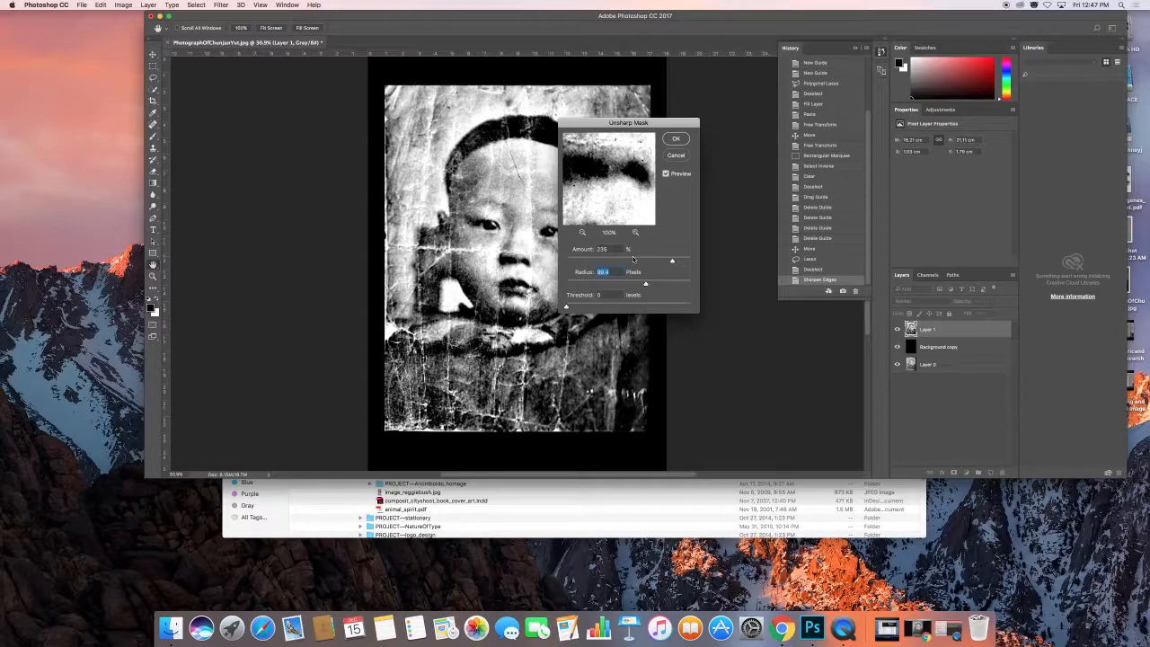
{"action": "left_click_drag", "start_coordinate": [645, 285], "coordinate": [671, 287]}
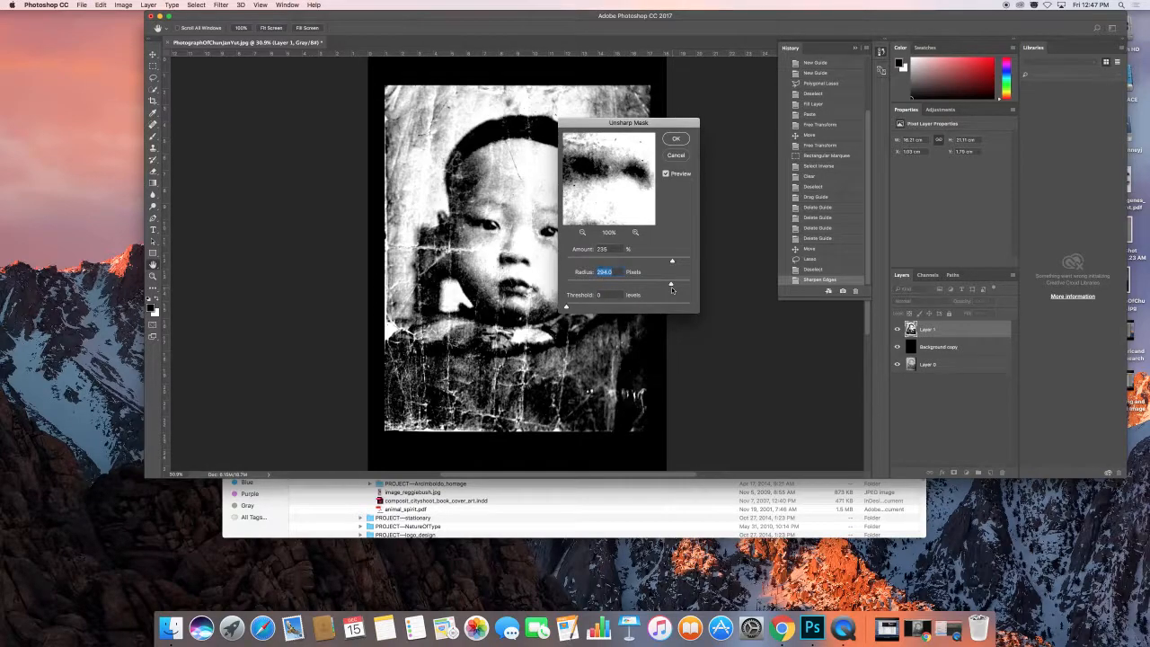
{"action": "left_click_drag", "start_coordinate": [672, 288], "coordinate": [597, 286]}
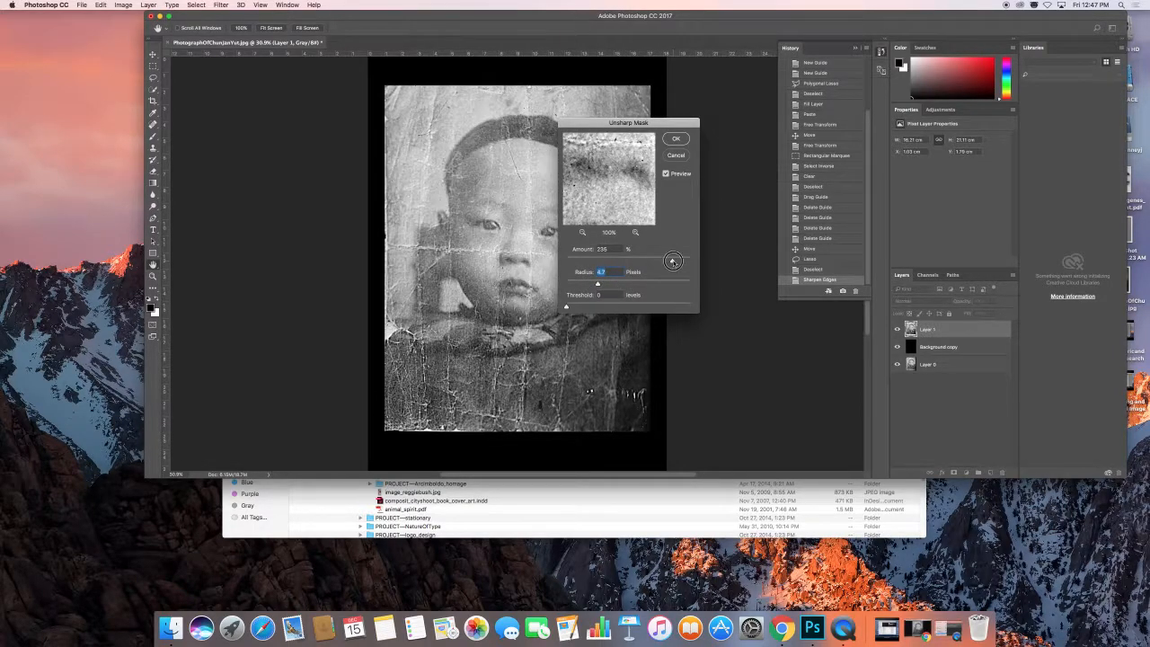
Apply Unsharp Mask with an amount of about 145%, a 99.4-pixel radius and a threshold of 96 levels.
{"action": "left_click_drag", "start_coordinate": [672, 262], "coordinate": [650, 262]}
{"action": "left_click_drag", "start_coordinate": [567, 307], "coordinate": [668, 261]}
{"action": "left_click", "coordinate": [668, 261]}
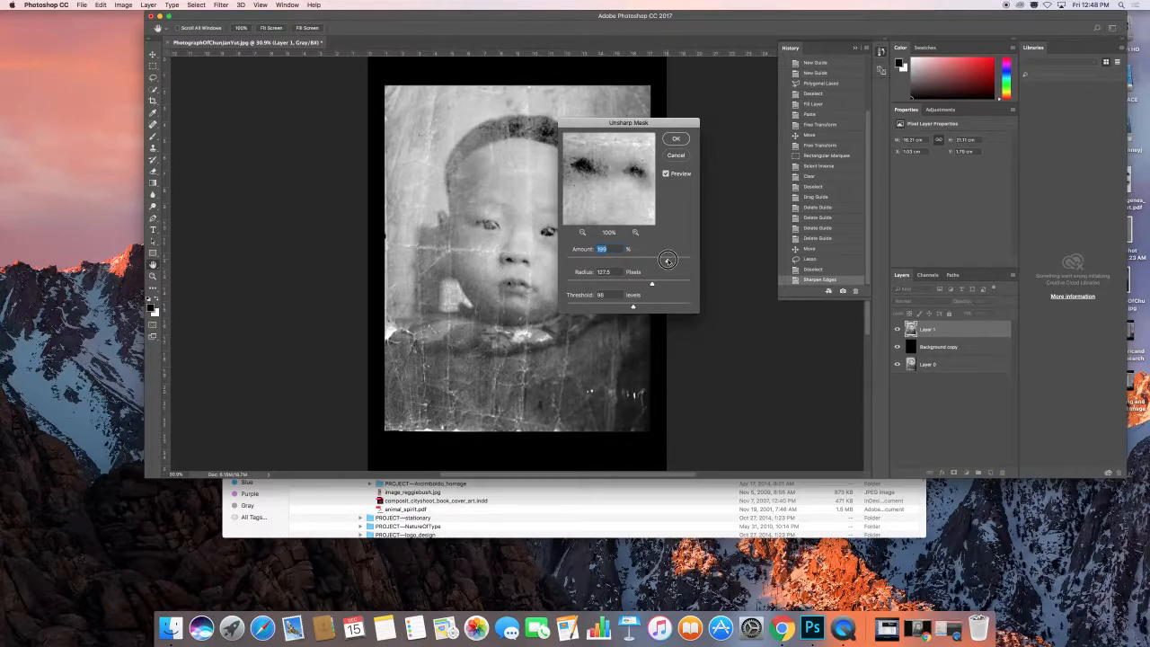
{"action": "mouse_move", "coordinate": [667, 260]}
{"action": "left_mouse_down"}
{"action": "mouse_move", "coordinate": [646, 285]}
{"action": "mouse_move", "coordinate": [665, 260]}
{"action": "mouse_move", "coordinate": [649, 261]}
{"action": "left_mouse_up"}
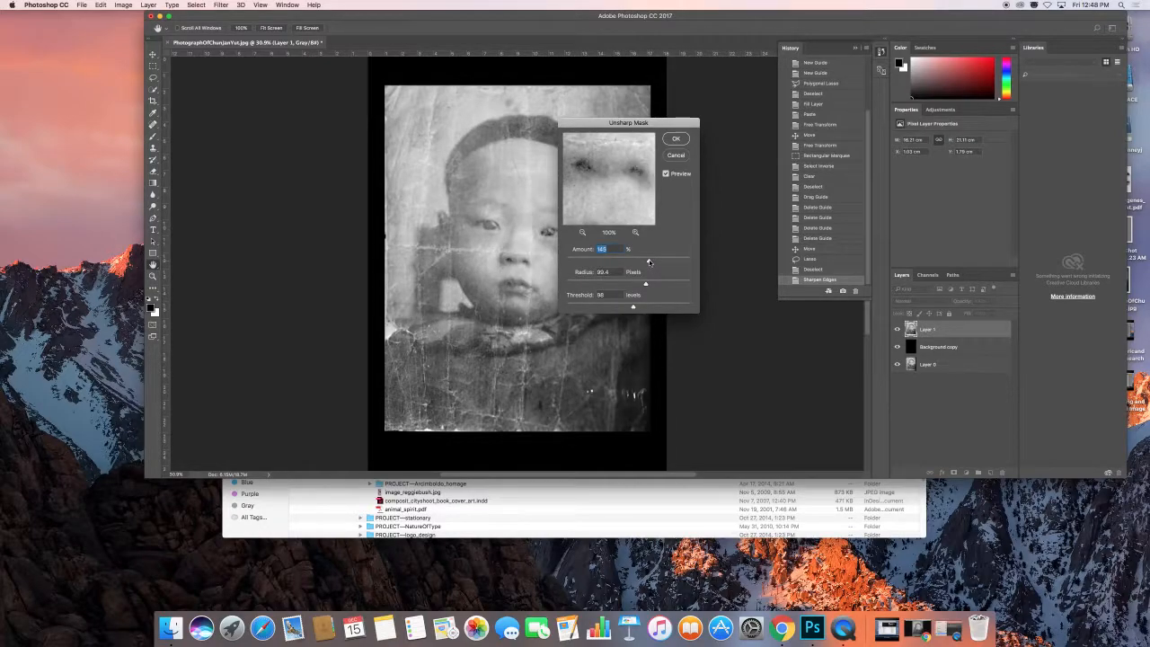
{"action": "left_click", "coordinate": [676, 140]}
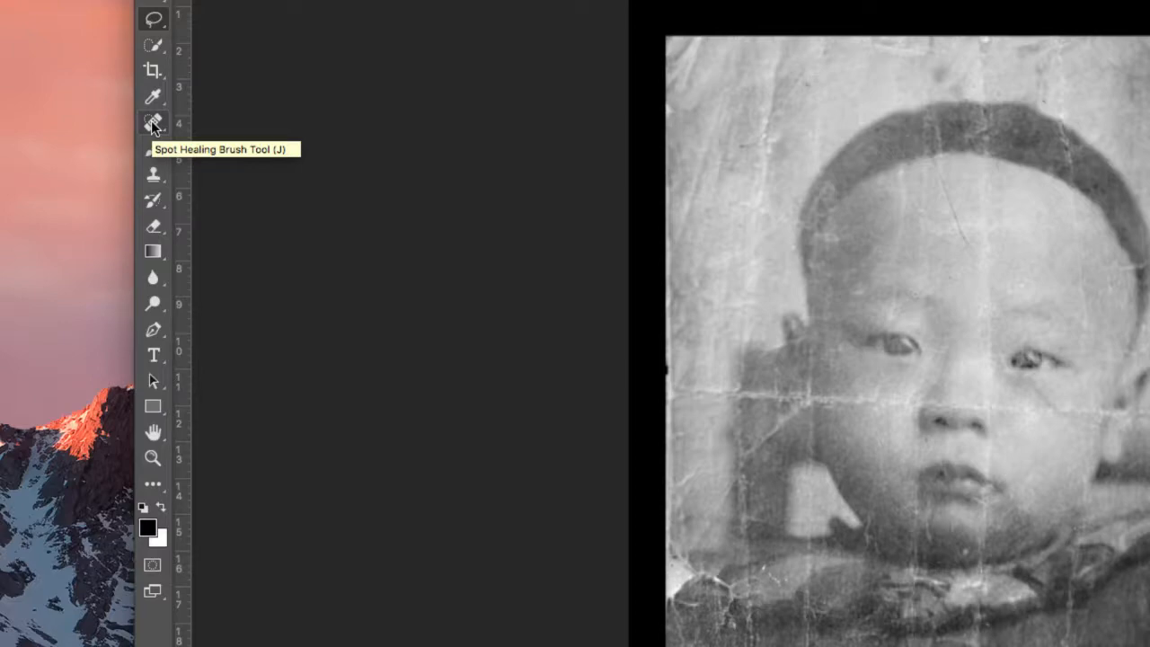
Choose the Spot Healing Brush and adjust its tip to about 45 px with 0% hardness.
{"action": "left_click", "coordinate": [153, 124]}
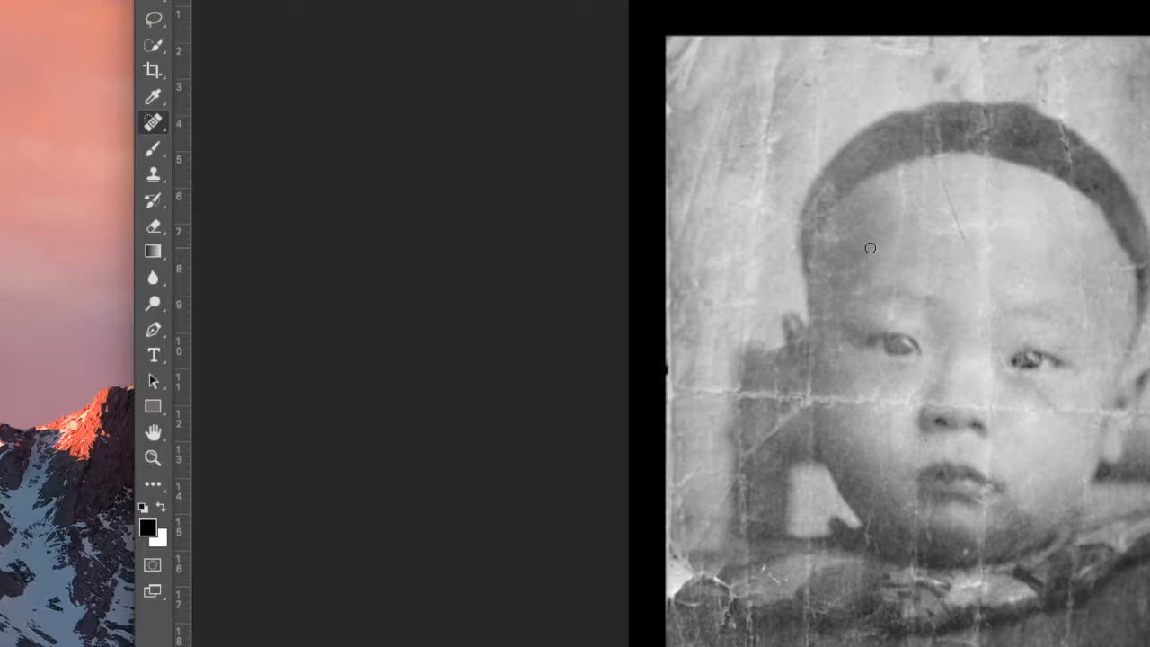
{"action": "key", "text": "bracketright"}
{"action": "key", "text": "bracketright"}
{"action": "key", "text": "bracketright"}
{"action": "key", "text": "bracketright"}
{"action": "key", "text": "bracketleft"}
{"action": "key", "text": "bracketleft"}
{"action": "key", "text": "bracketleft"}
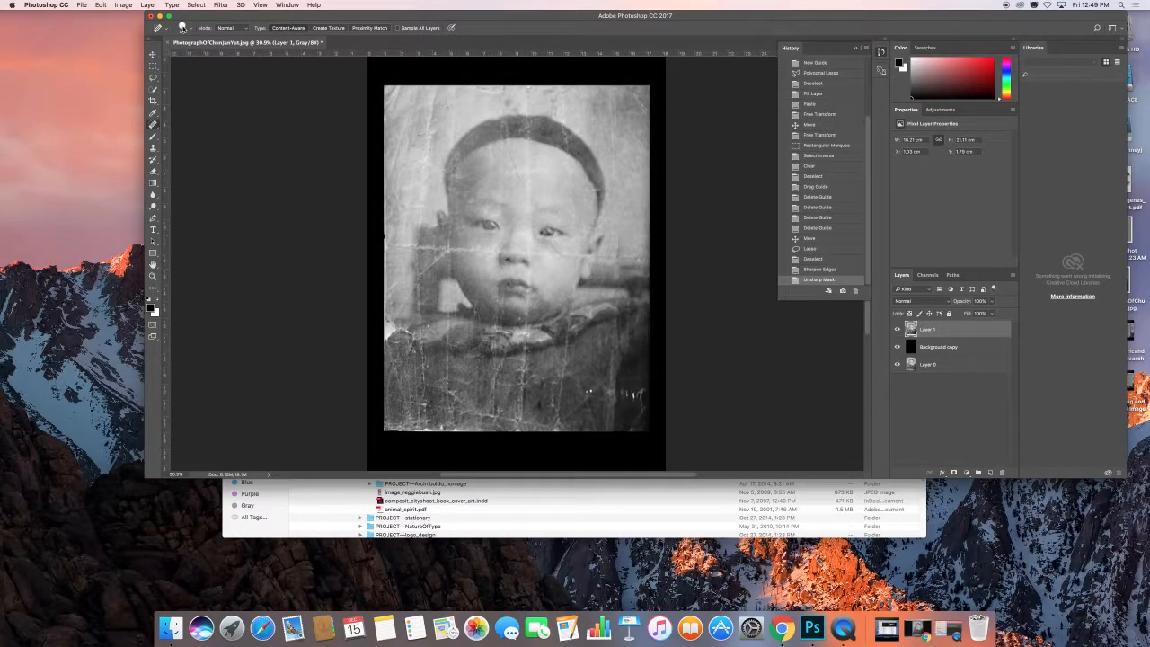
{"action": "left_click", "coordinate": [183, 28]}
{"action": "left_click_drag", "start_coordinate": [251, 75], "coordinate": [156, 73]}
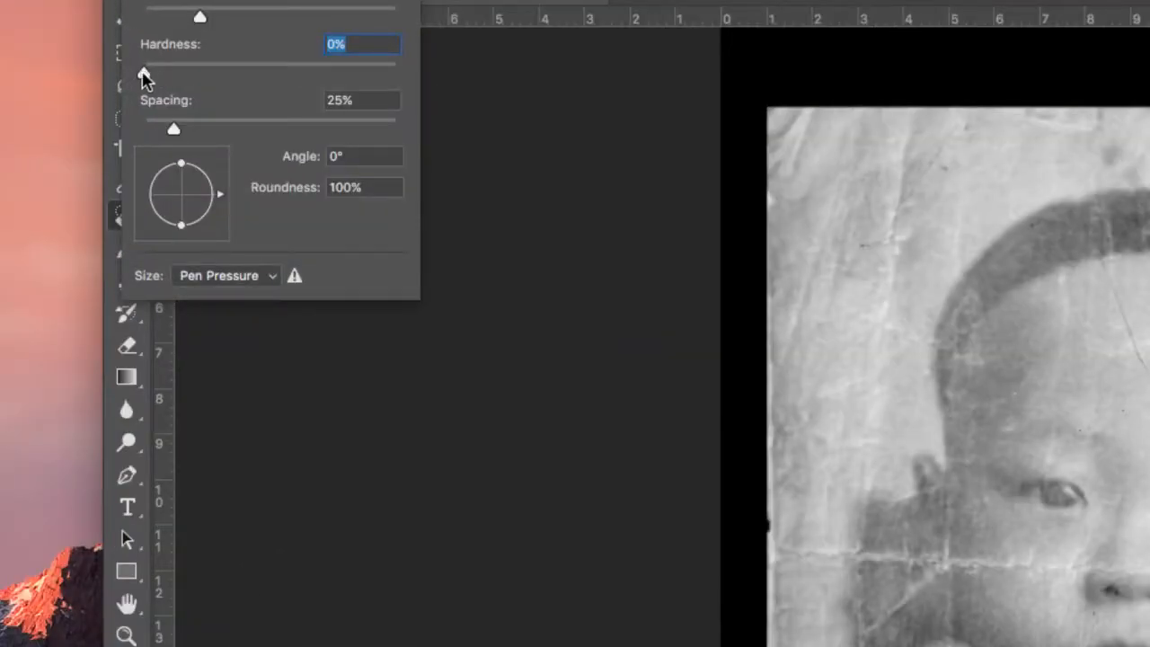
{"action": "mouse_move", "coordinate": [159, 74]}
{"action": "left_mouse_down"}
{"action": "mouse_move", "coordinate": [191, 73]}
{"action": "mouse_move", "coordinate": [146, 77]}
{"action": "left_mouse_up"}
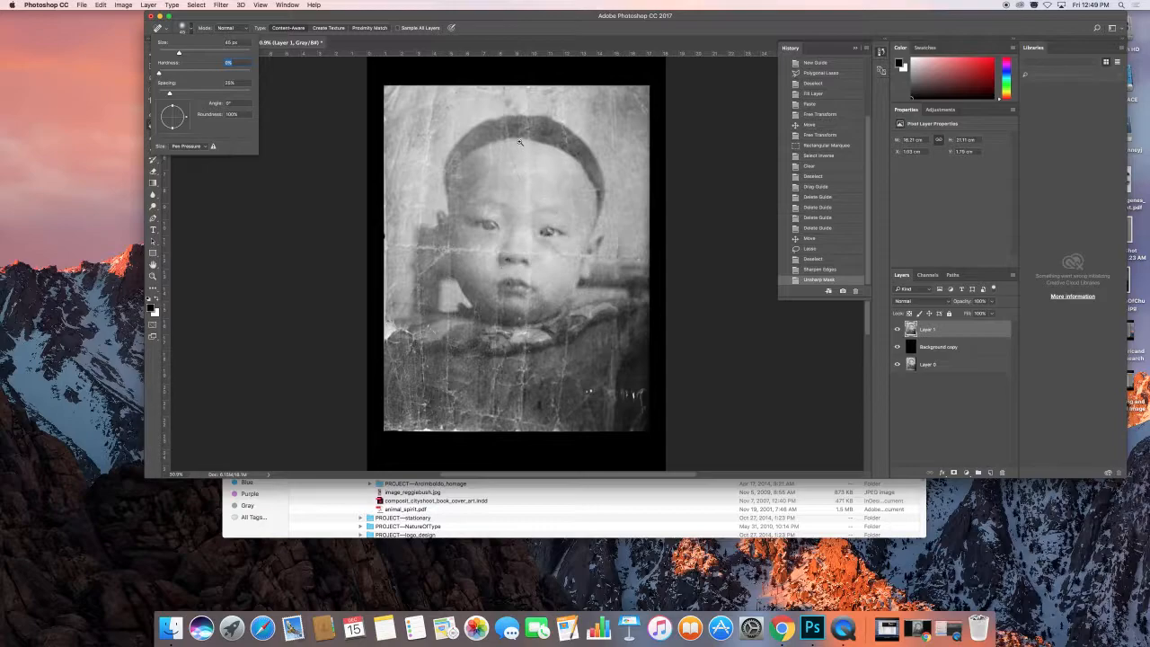
Remove the small white and dark specks scattered across the forehead using Content-Aware spot healing.
{"action": "scroll", "coordinate": [545, 188], "scroll_direction": "up", "scroll_amount": 10}
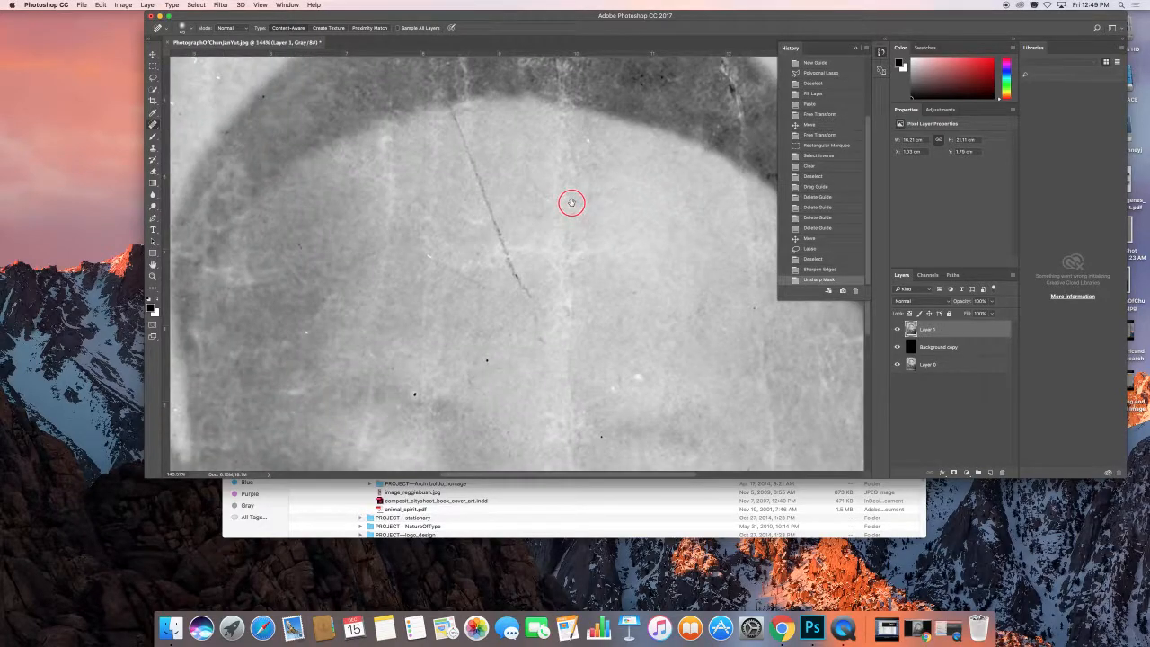
{"action": "left_click", "coordinate": [621, 141]}
{"action": "left_click", "coordinate": [612, 137]}
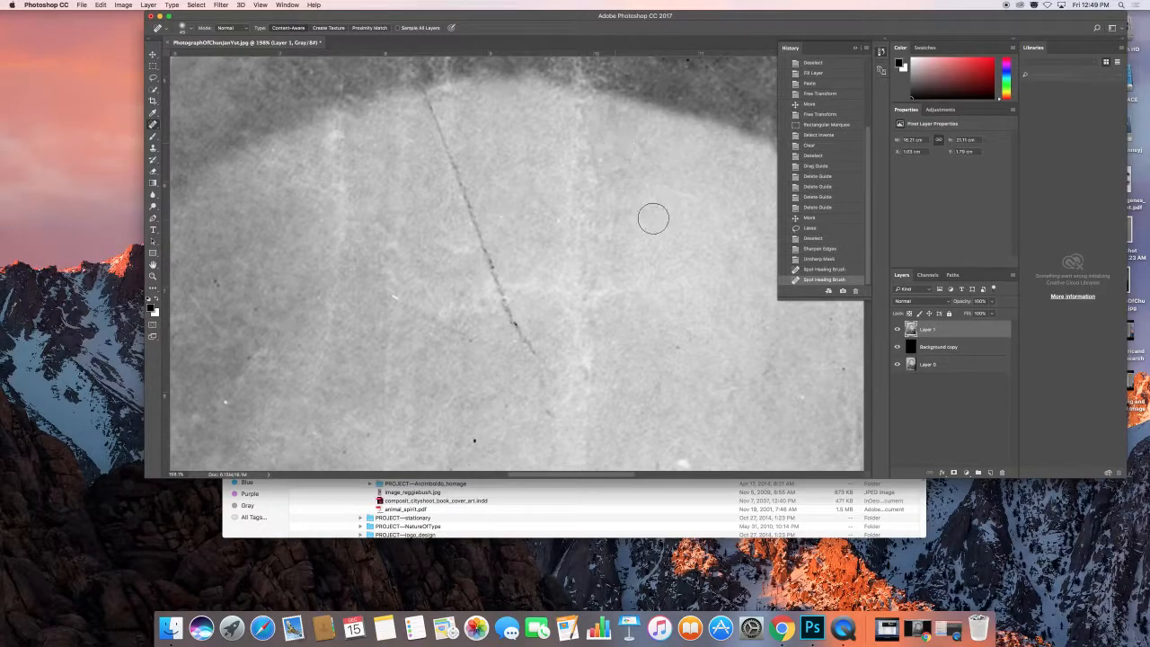
{"action": "left_click", "coordinate": [507, 212]}
{"action": "left_click", "coordinate": [502, 213]}
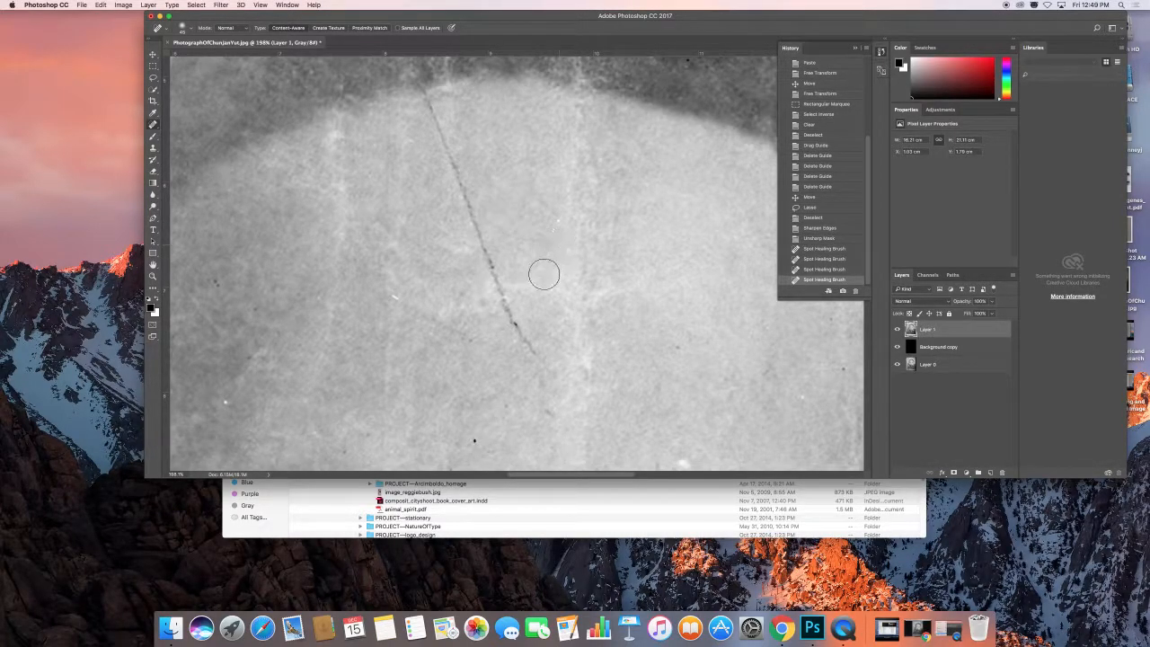
{"action": "left_click", "coordinate": [393, 302]}
{"action": "left_click", "coordinate": [392, 298]}
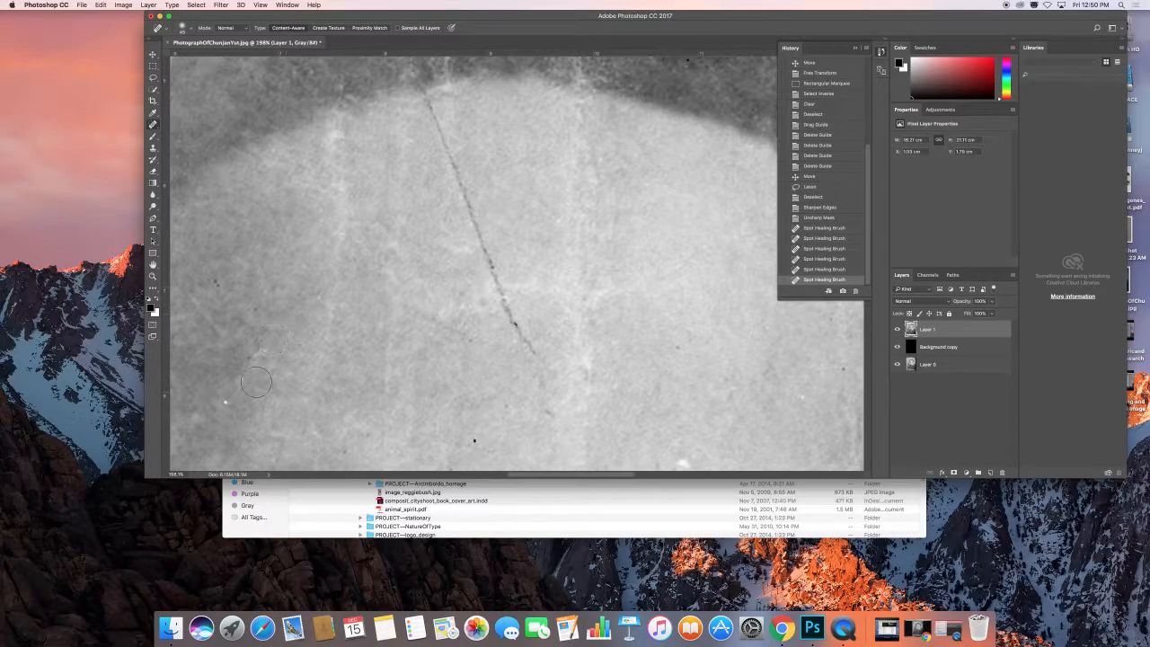
{"action": "left_click", "coordinate": [219, 402]}
{"action": "left_click", "coordinate": [227, 402]}
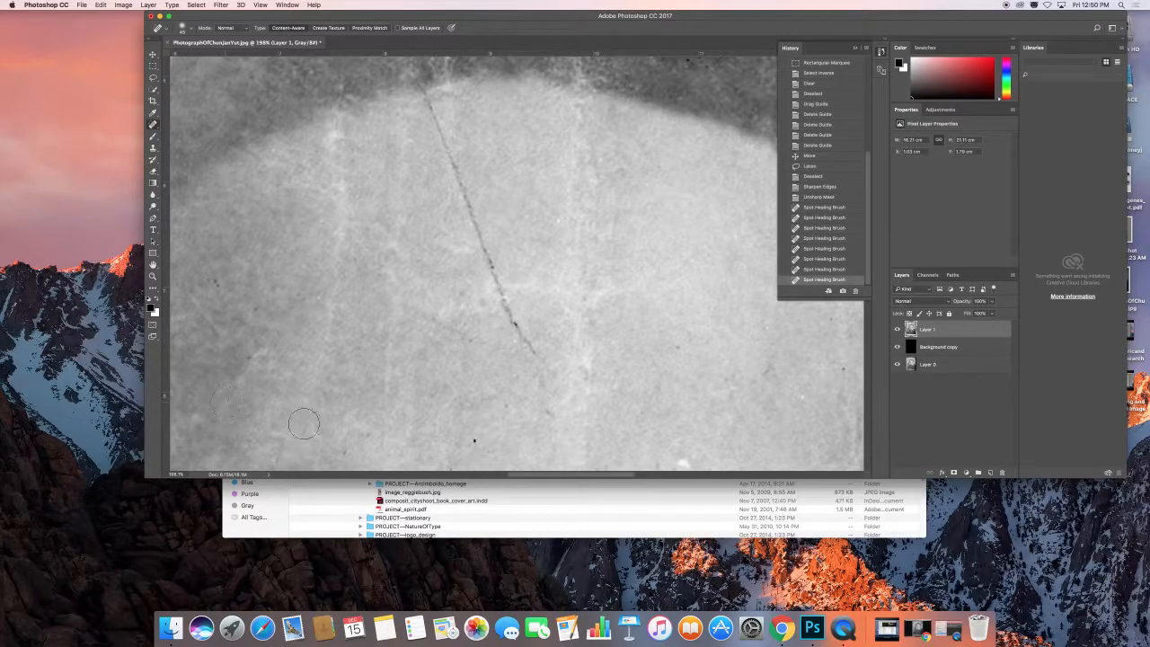
{"action": "left_click", "coordinate": [223, 286]}
{"action": "left_click", "coordinate": [257, 308]}
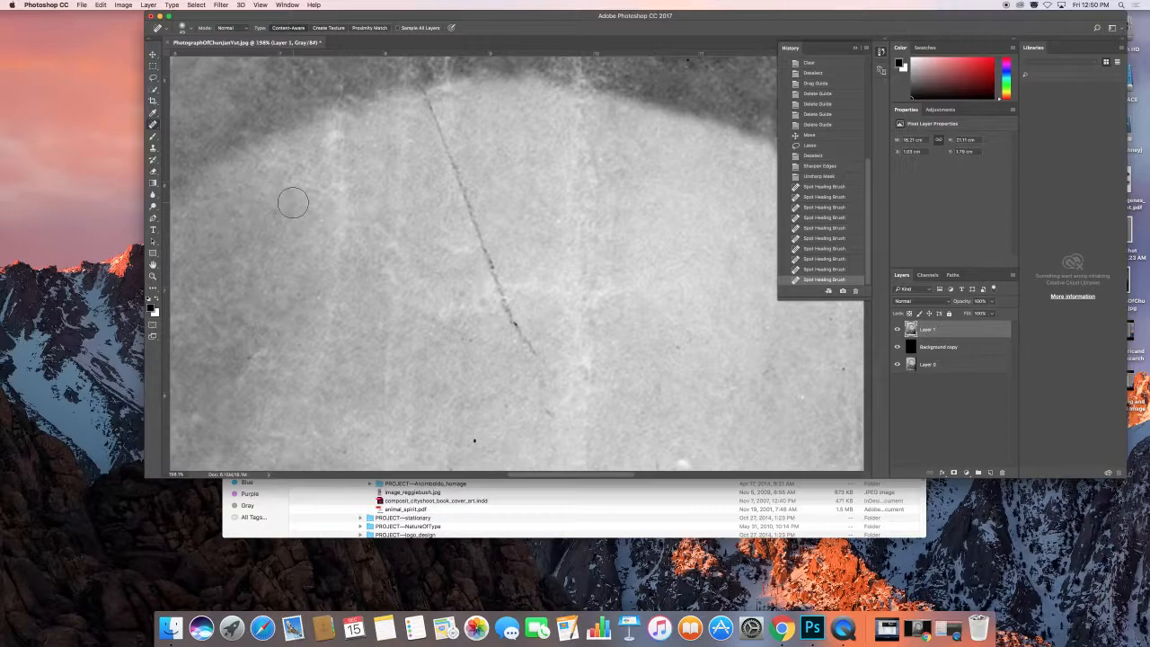
Heal the faint light creases and blotches on the forehead between the hairline and the dark diagonal scratch.
{"action": "left_click", "coordinate": [331, 188]}
{"action": "left_click", "coordinate": [341, 183]}
{"action": "left_click", "coordinate": [353, 205]}
{"action": "left_click", "coordinate": [337, 232]}
{"action": "left_click", "coordinate": [377, 236]}
{"action": "left_click", "coordinate": [337, 191]}
{"action": "left_click", "coordinate": [387, 205]}
{"action": "left_click", "coordinate": [358, 202]}
{"action": "left_click", "coordinate": [342, 245]}
{"action": "left_click", "coordinate": [375, 249]}
{"action": "left_click", "coordinate": [398, 226]}
{"action": "left_click", "coordinate": [365, 223]}
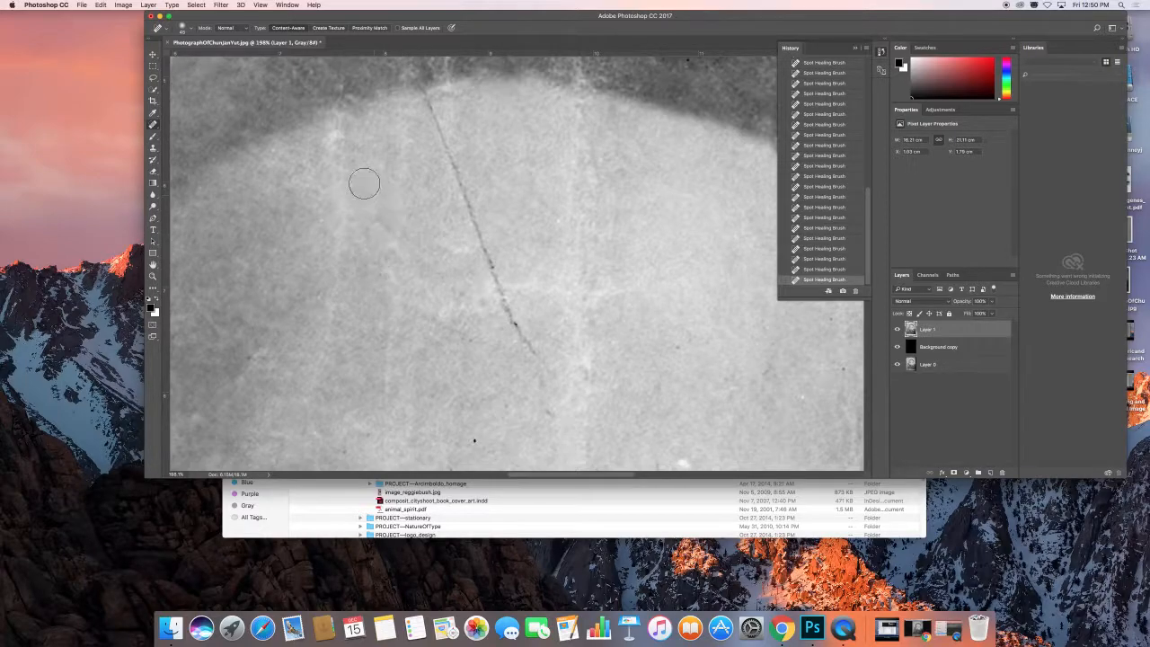
{"action": "left_click", "coordinate": [323, 146]}
{"action": "left_click", "coordinate": [385, 226]}
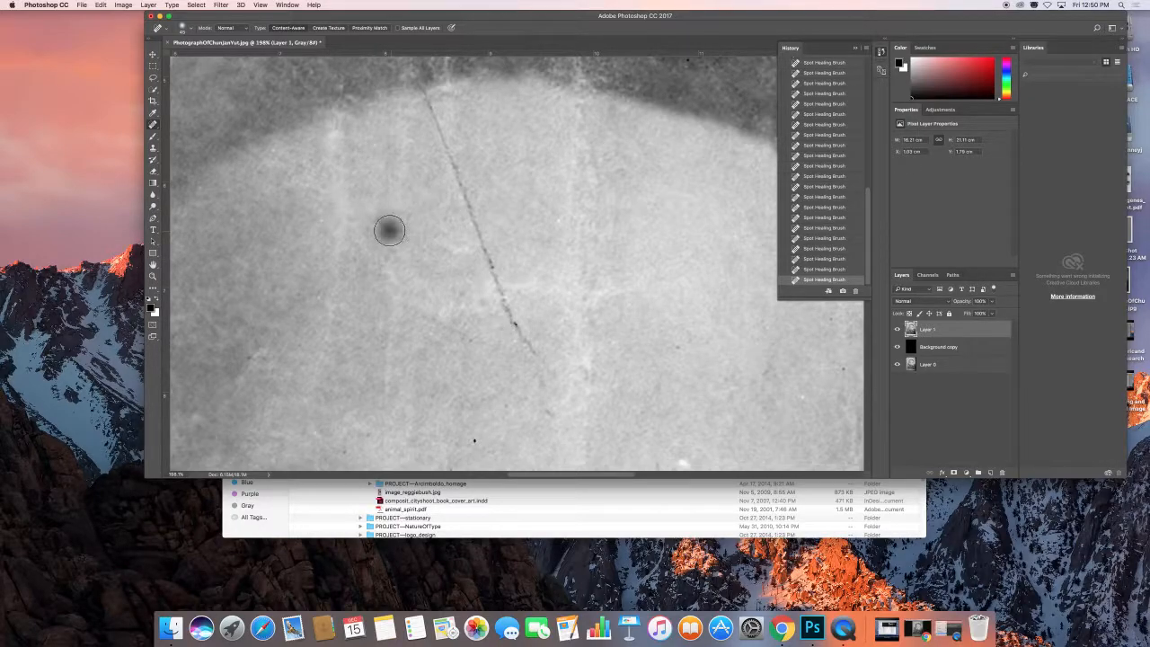
Heal the faint vertical crease running down the forehead beside the lower part of the dark scratch.
{"action": "left_click", "coordinate": [390, 291]}
{"action": "left_click", "coordinate": [392, 335]}
{"action": "left_click", "coordinate": [394, 361]}
{"action": "left_click", "coordinate": [394, 395]}
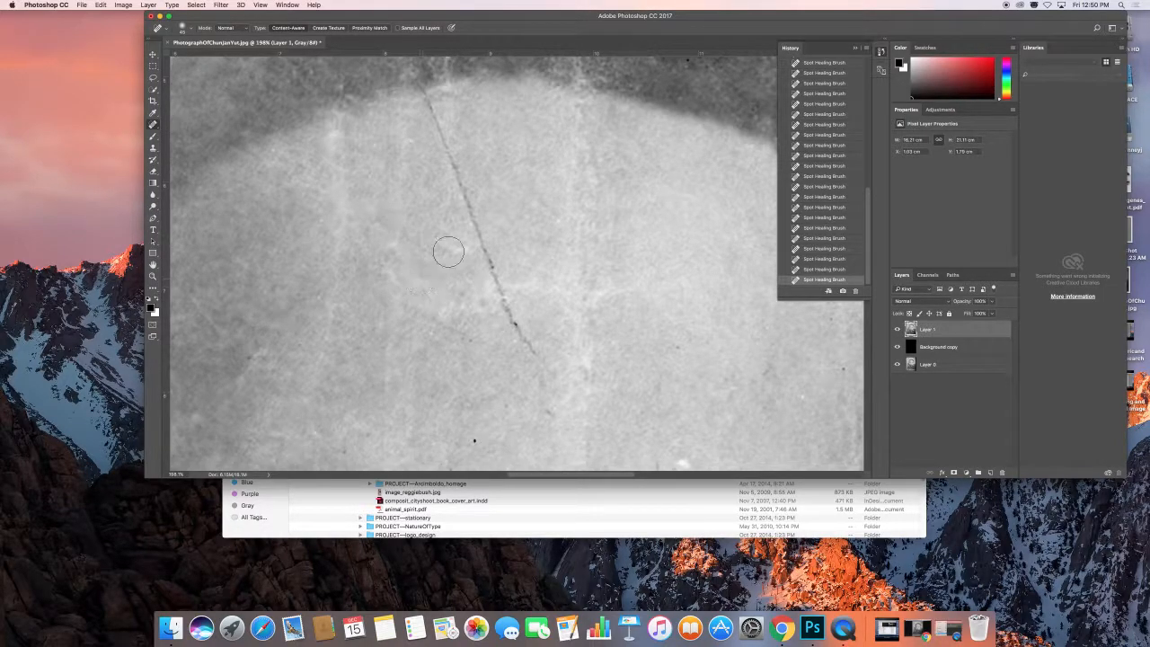
Try to heal the middle of the dark diagonal forehead scratch with Content-Aware spot healing.
{"action": "left_click", "coordinate": [466, 197]}
{"action": "left_click", "coordinate": [469, 210]}
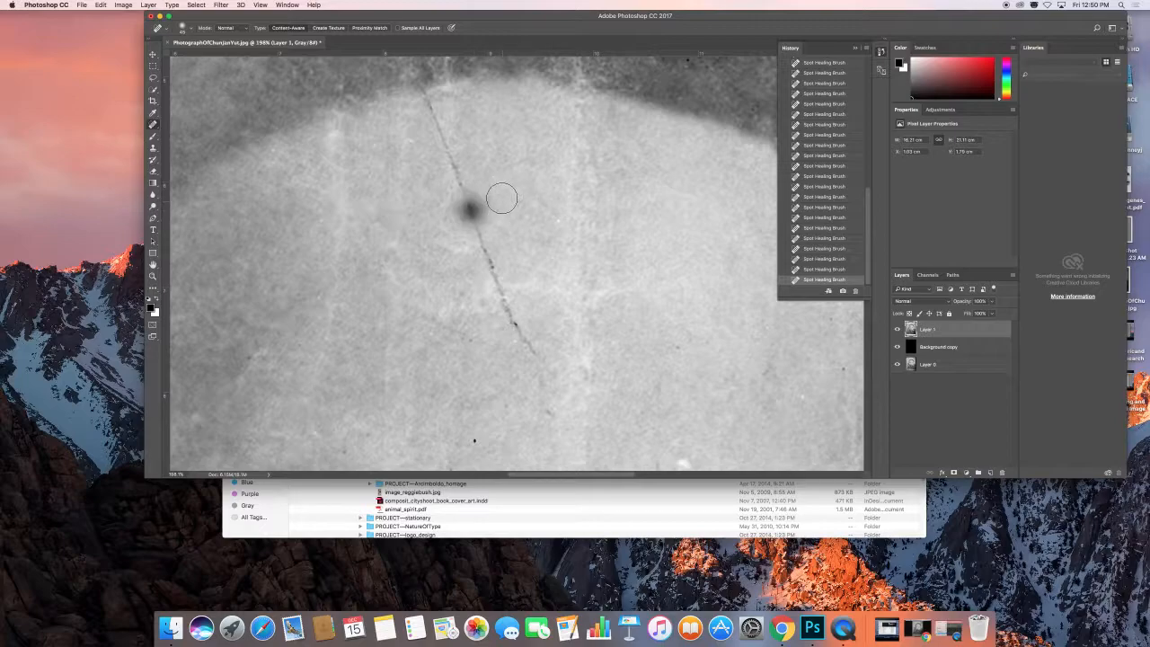
{"action": "left_click", "coordinate": [452, 177]}
{"action": "left_click", "coordinate": [489, 257]}
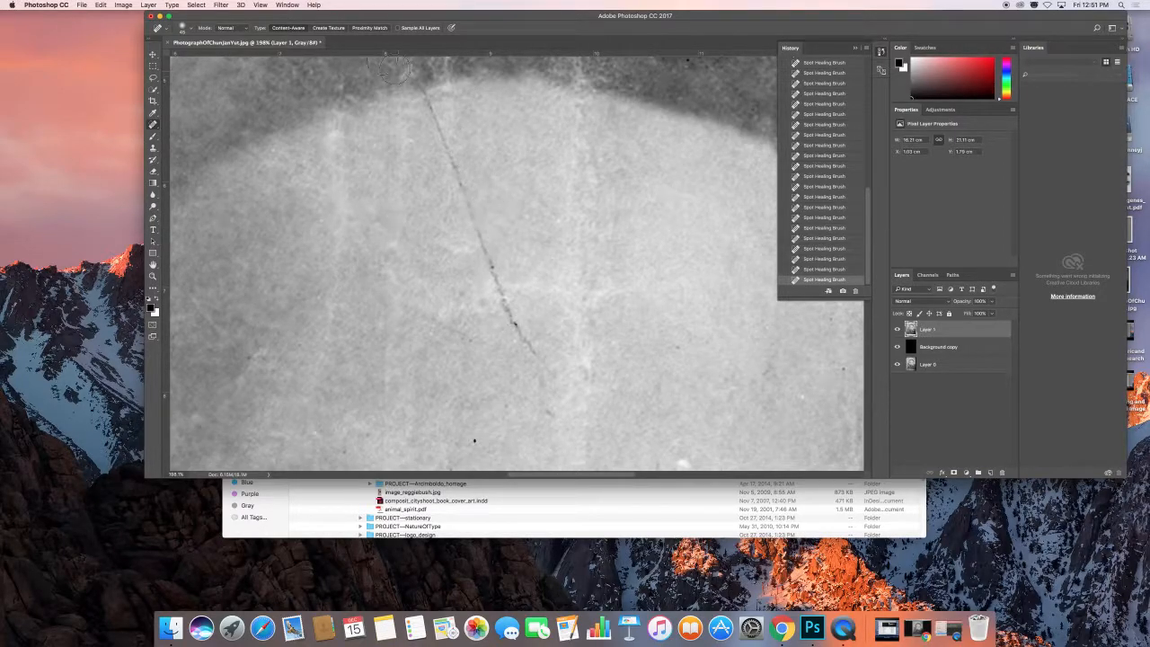
Switch the healing type to Proximity Match and remove the dark diagonal scratch from its middle up to the hairline.
{"action": "left_click", "coordinate": [363, 29]}
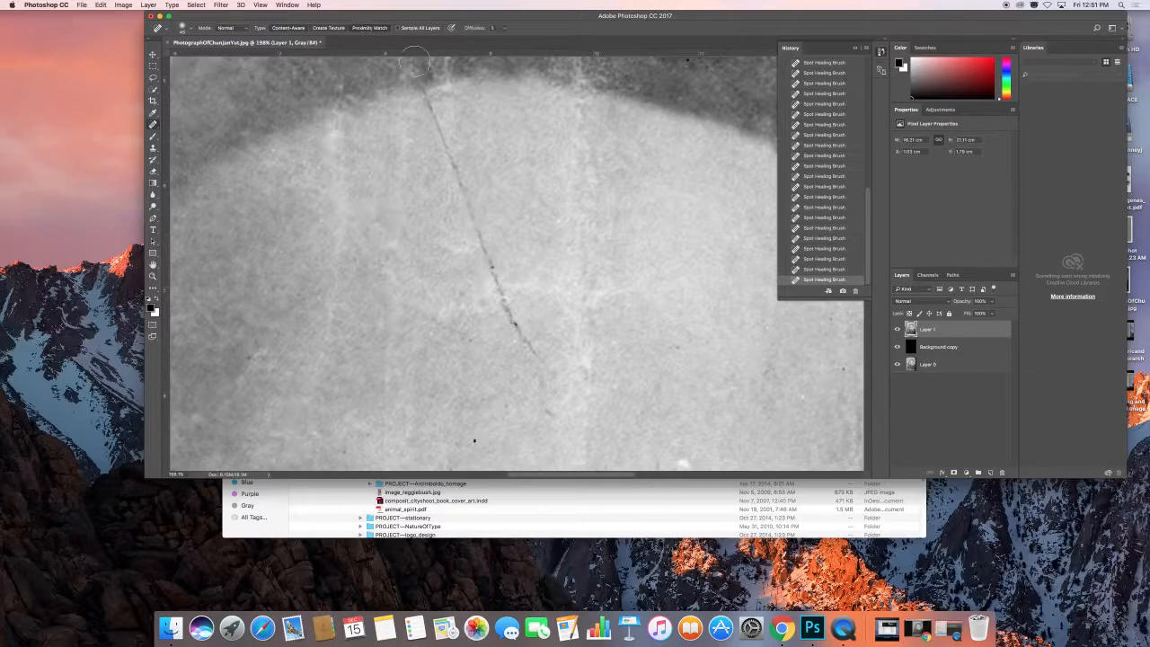
{"action": "left_click", "coordinate": [471, 225]}
{"action": "left_click_drag", "start_coordinate": [452, 174], "coordinate": [470, 200]}
{"action": "left_click", "coordinate": [471, 208]}
{"action": "left_click", "coordinate": [470, 232]}
{"action": "left_click", "coordinate": [490, 260]}
{"action": "left_click", "coordinate": [455, 169]}
{"action": "left_click", "coordinate": [445, 146]}
{"action": "left_click", "coordinate": [430, 118]}
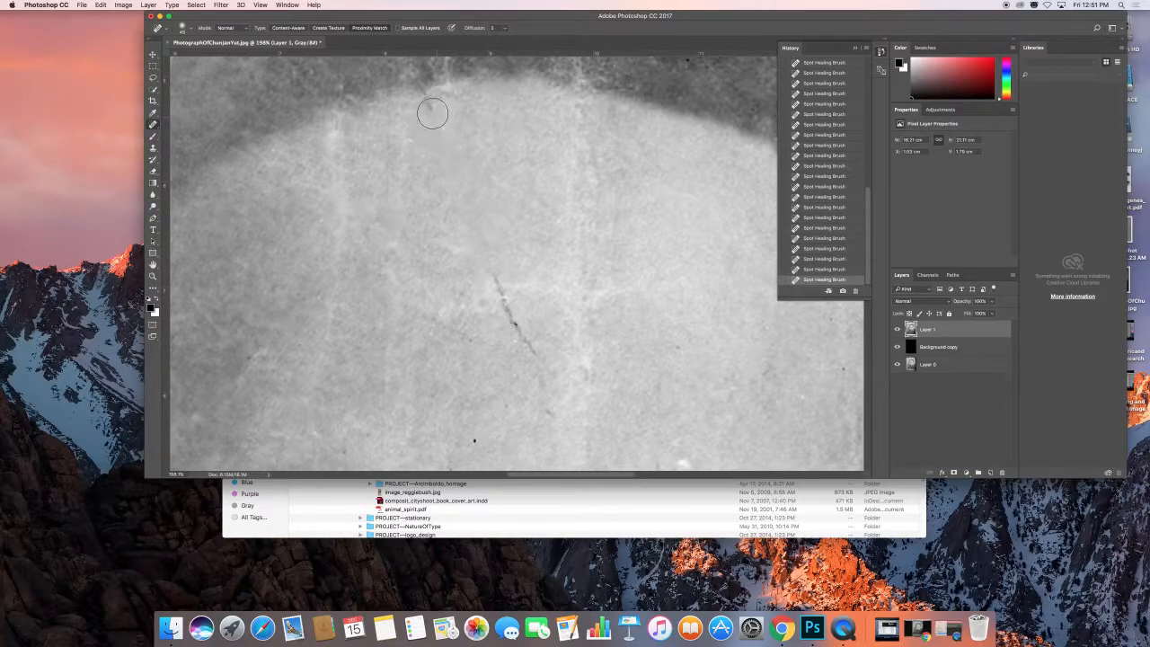
{"action": "left_click", "coordinate": [432, 113]}
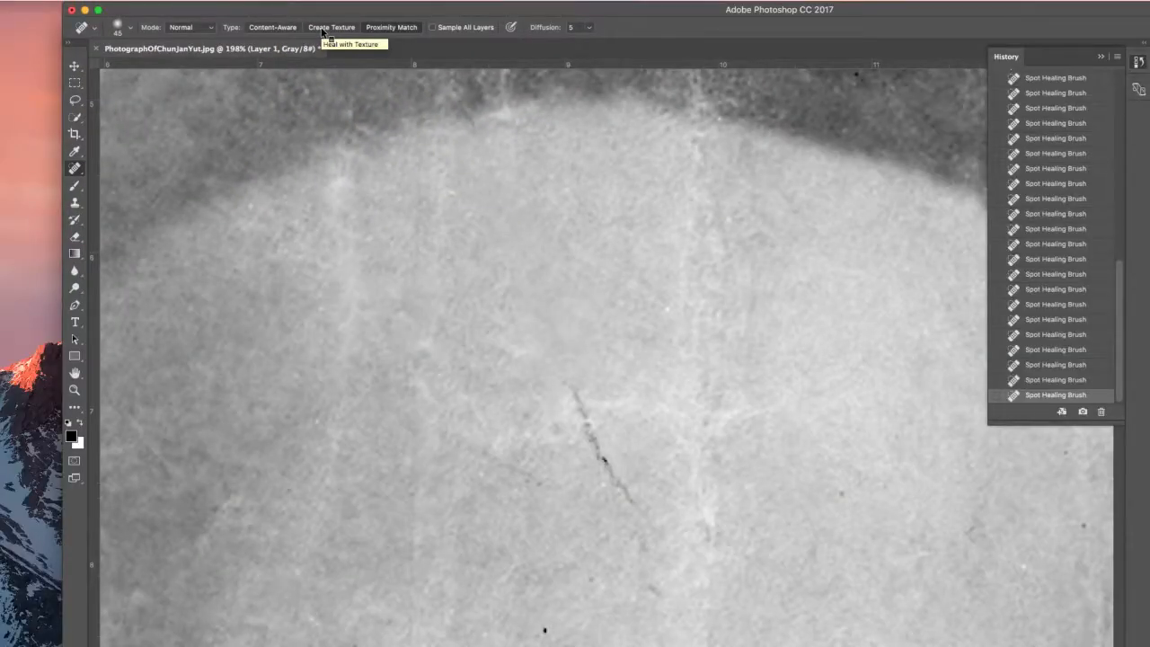
Try Create Texture healing with the brush enlarged up to 100 px over the forehead's creased area near the left hairline.
{"action": "left_click", "coordinate": [329, 27]}
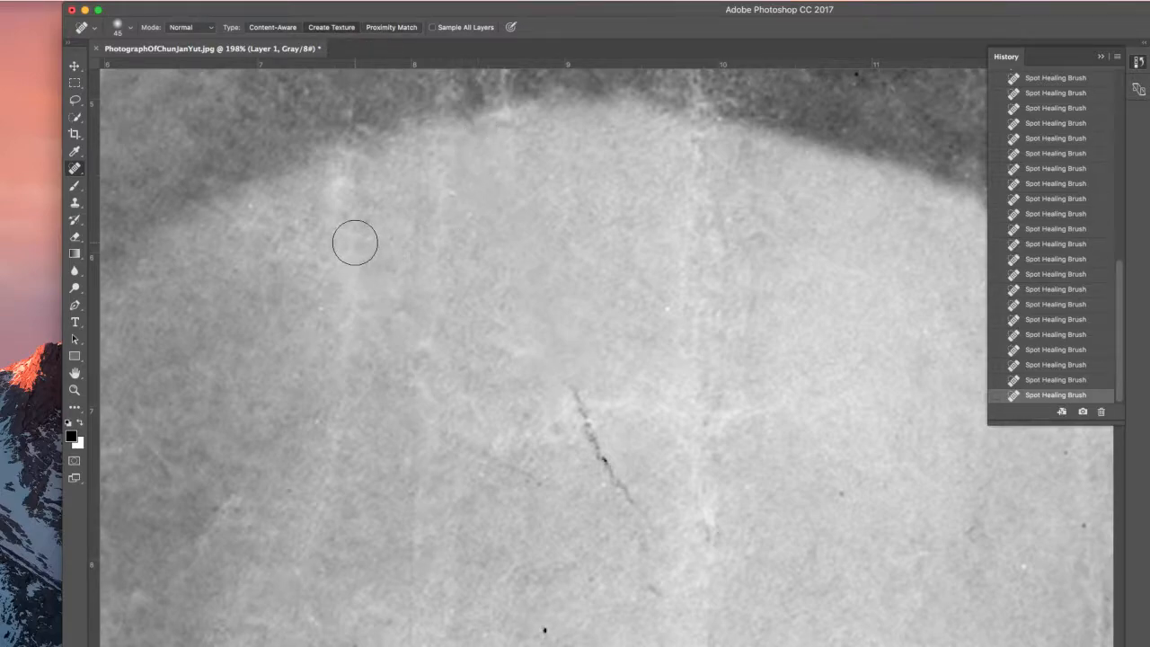
{"action": "key", "text": "bracketright"}
{"action": "key", "text": "bracketright"}
{"action": "key", "text": "bracketright"}
{"action": "key", "text": "bracketright"}
{"action": "key", "text": "bracketright"}
{"action": "key", "text": "bracketright"}
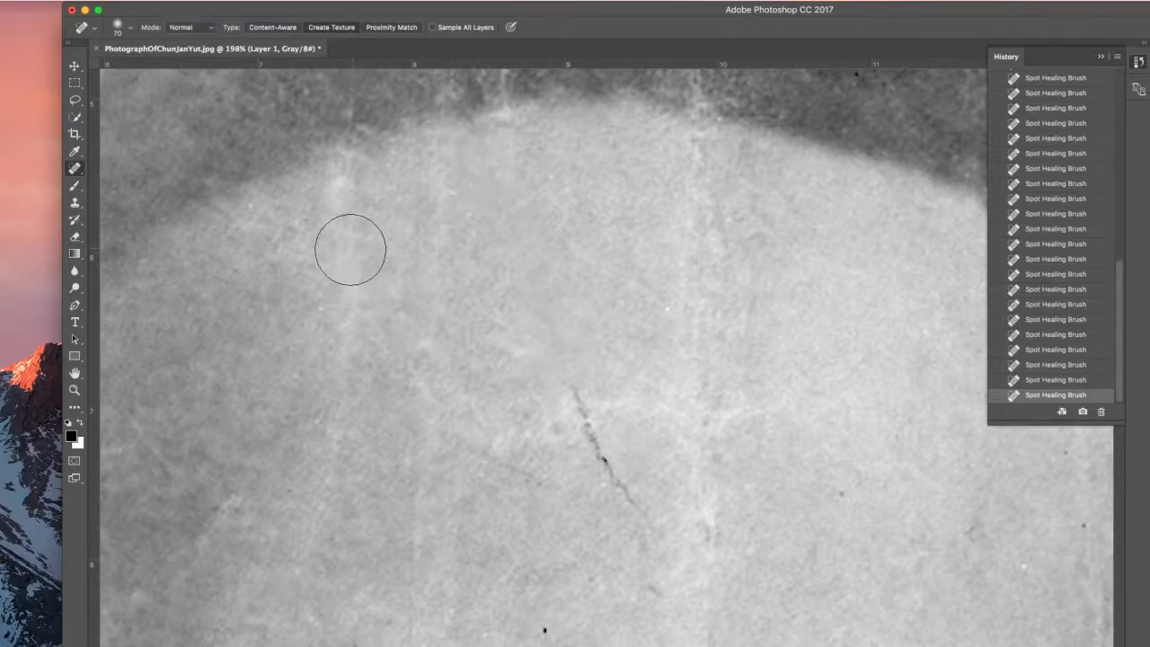
{"action": "left_click", "coordinate": [349, 257]}
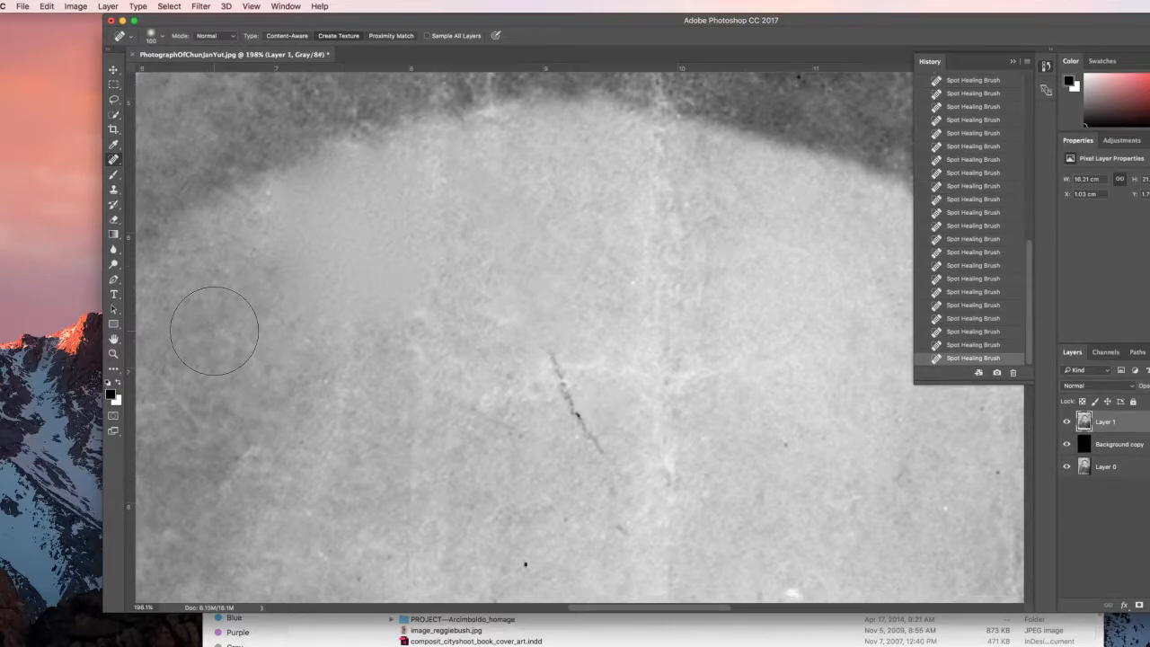
{"action": "left_click_drag", "start_coordinate": [195, 364], "coordinate": [212, 382]}
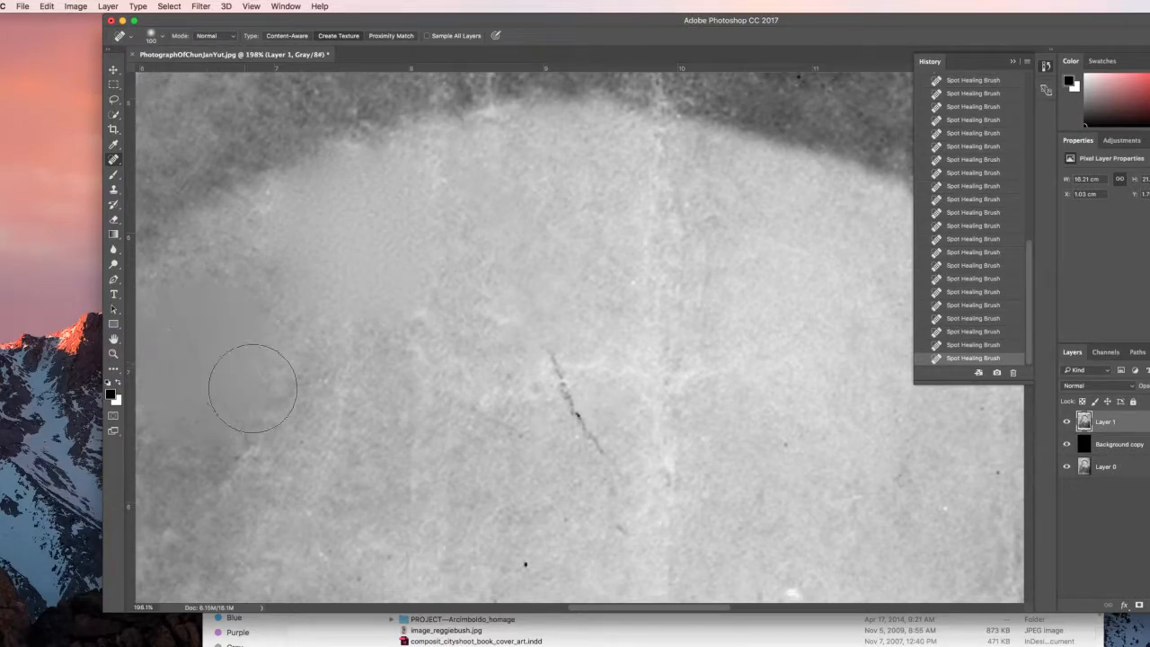
{"action": "left_click", "coordinate": [257, 295]}
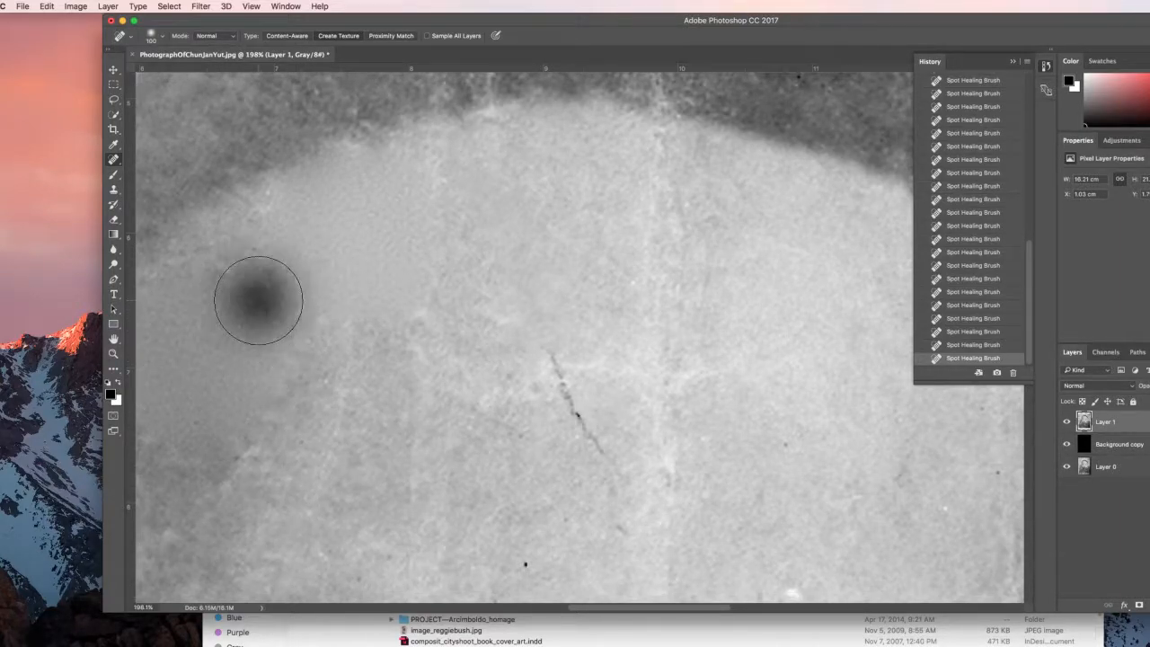
{"action": "left_click", "coordinate": [267, 247]}
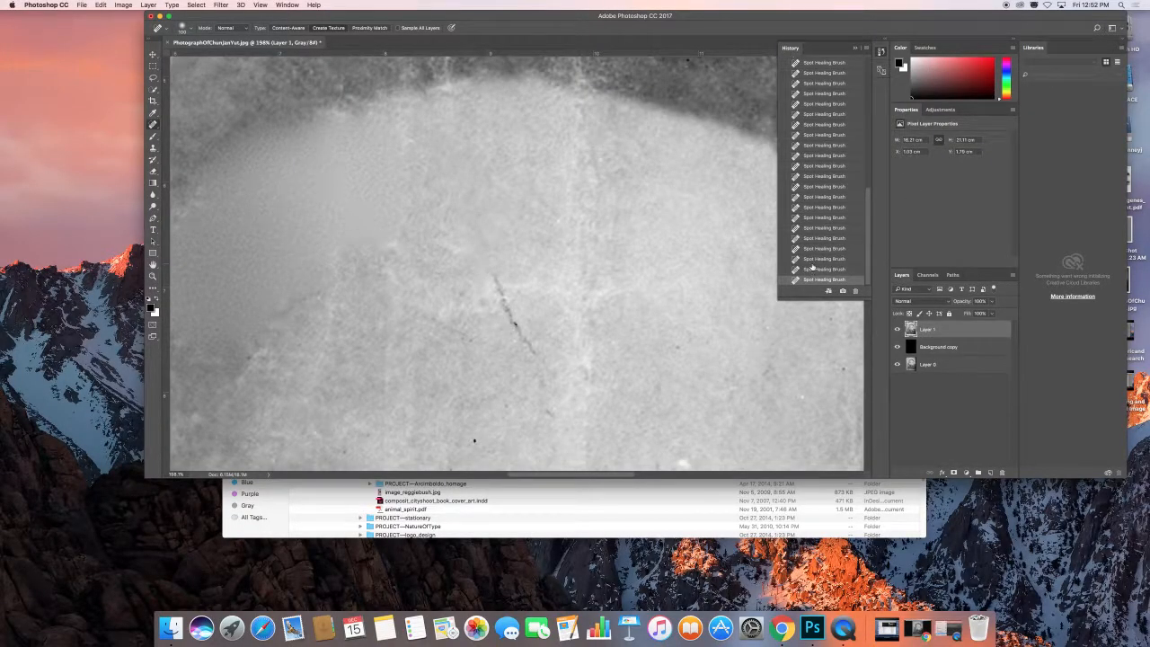
Step back through the history to undo the Create Texture healing strokes on the forehead.
{"action": "left_click", "coordinate": [812, 269]}
{"action": "left_click", "coordinate": [814, 259]}
{"action": "left_click", "coordinate": [815, 248]}
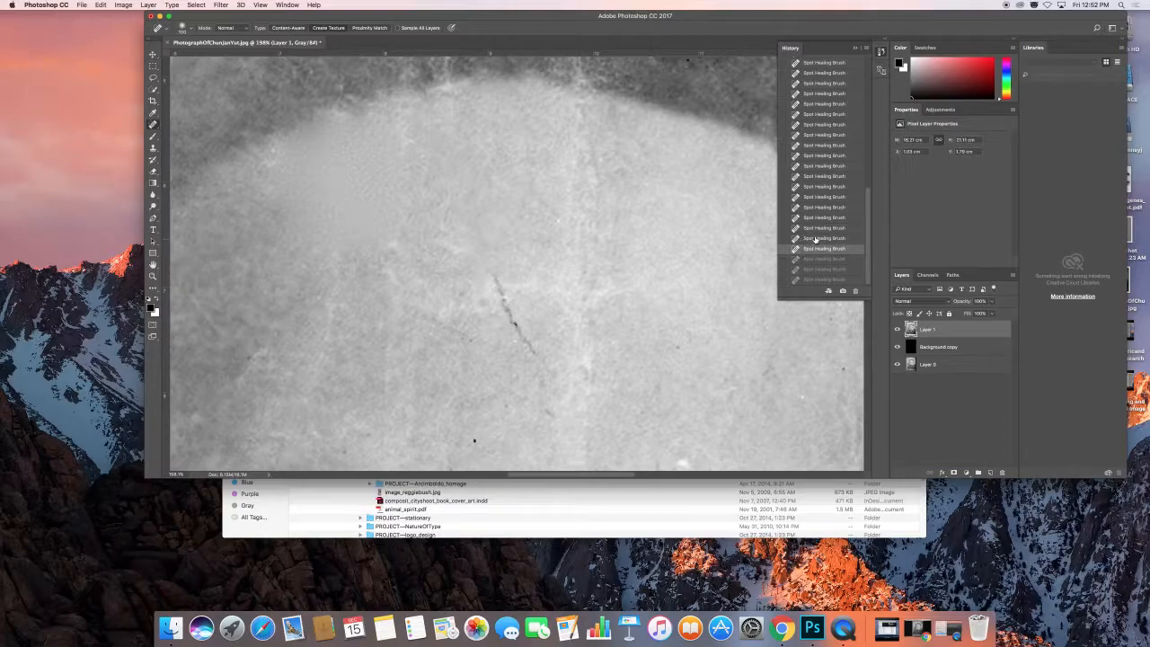
{"action": "left_click", "coordinate": [816, 238]}
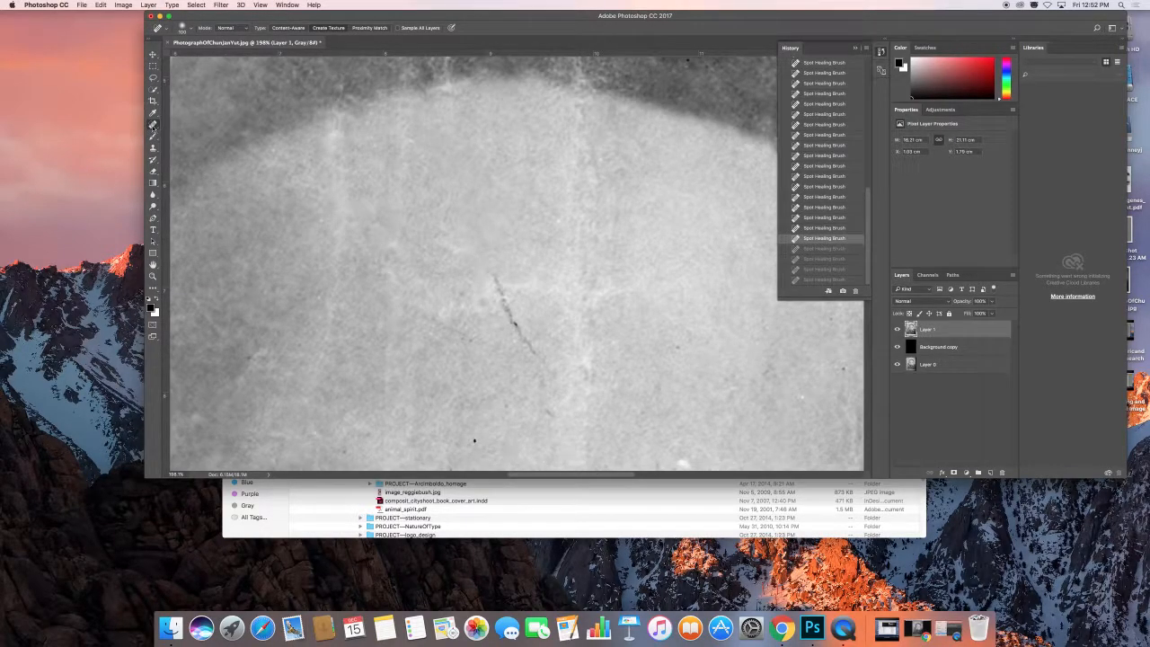
Try to remove the dark diagonal forehead scratch with two large spot healing dabs, and undo both.
{"action": "left_click", "coordinate": [287, 4]}
{"action": "left_click_drag", "start_coordinate": [286, 5], "coordinate": [507, 169]}
{"action": "left_click", "coordinate": [501, 289]}
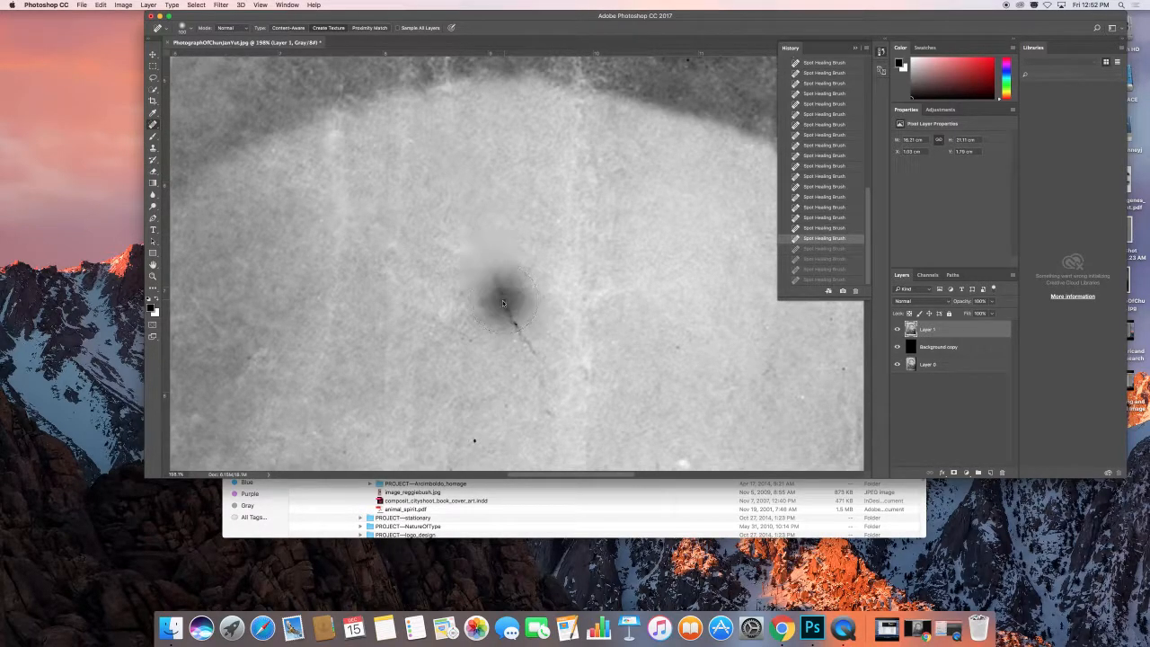
{"action": "left_click", "coordinate": [521, 334]}
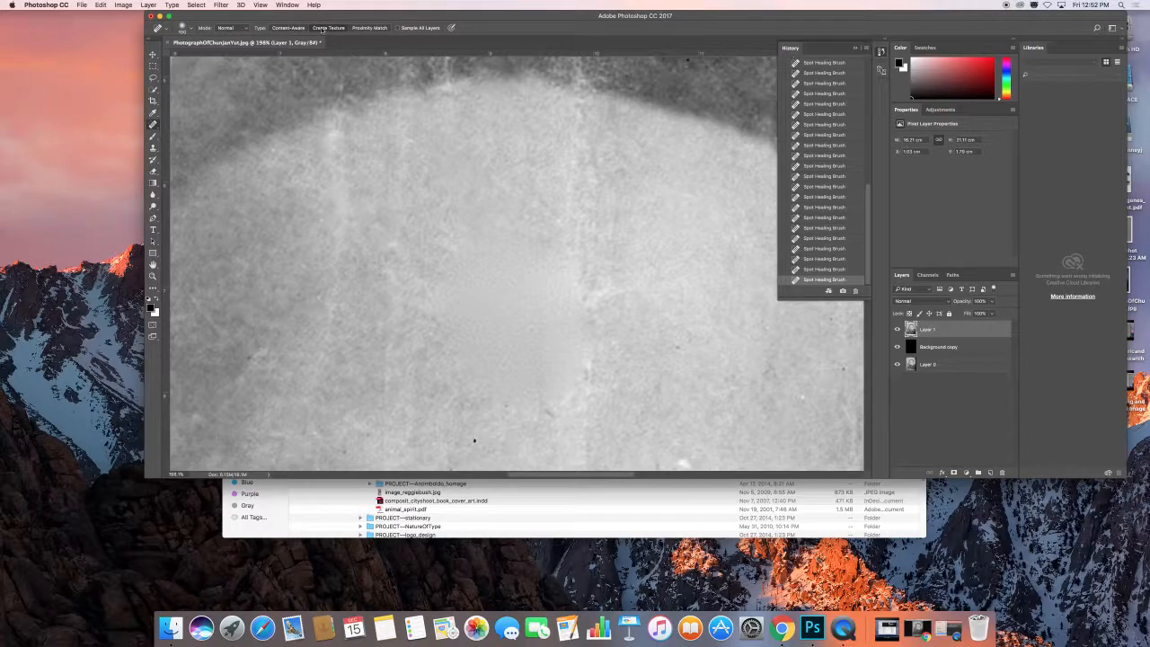
{"action": "key", "text": "super+alt+z"}
{"action": "key", "text": "super+alt+z"}
Switch the healing type to Proximity Match and heal the dark diagonal scratch in the middle of the forehead.
{"action": "left_click", "coordinate": [364, 28]}
{"action": "left_click", "coordinate": [594, 292]}
{"action": "left_click", "coordinate": [518, 313]}
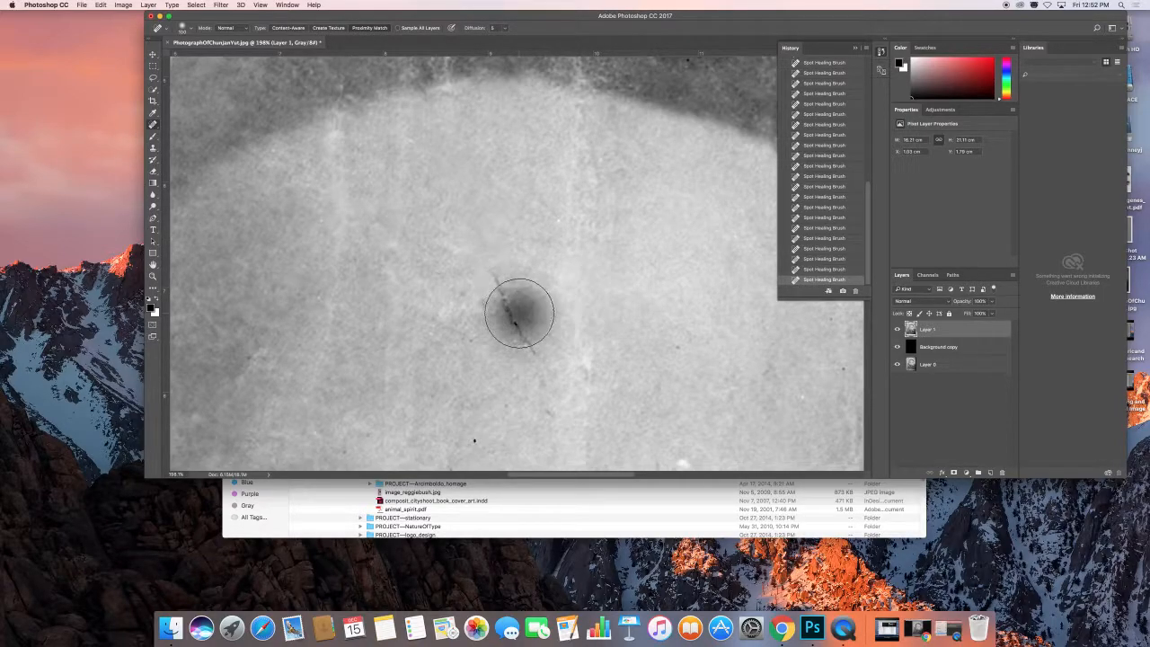
{"action": "left_click", "coordinate": [532, 364]}
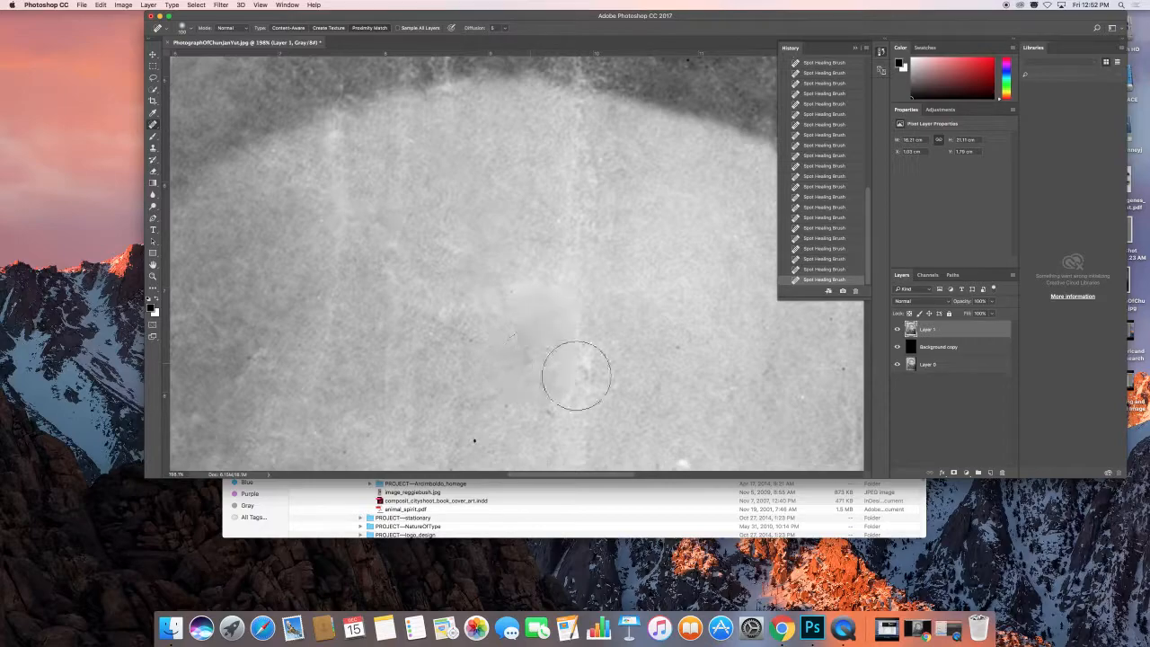
Dab Proximity Match healing over the lower part of the light vertical crease on the forehead.
{"action": "left_click", "coordinate": [576, 414]}
{"action": "left_click", "coordinate": [584, 361]}
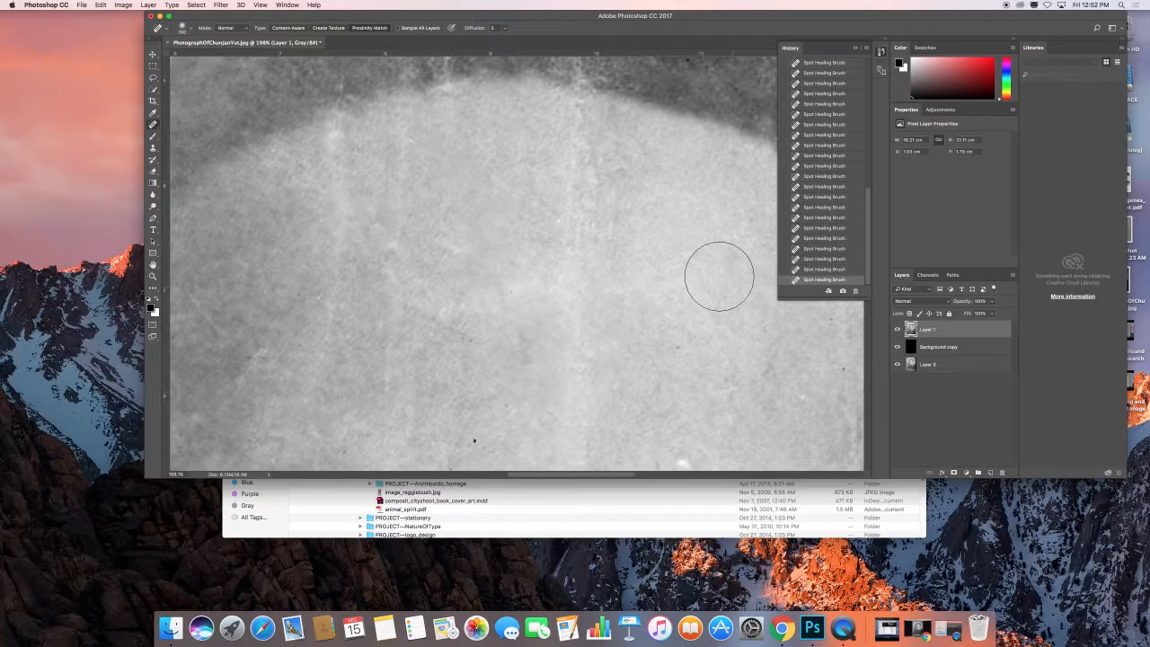
{"action": "left_click", "coordinate": [592, 368]}
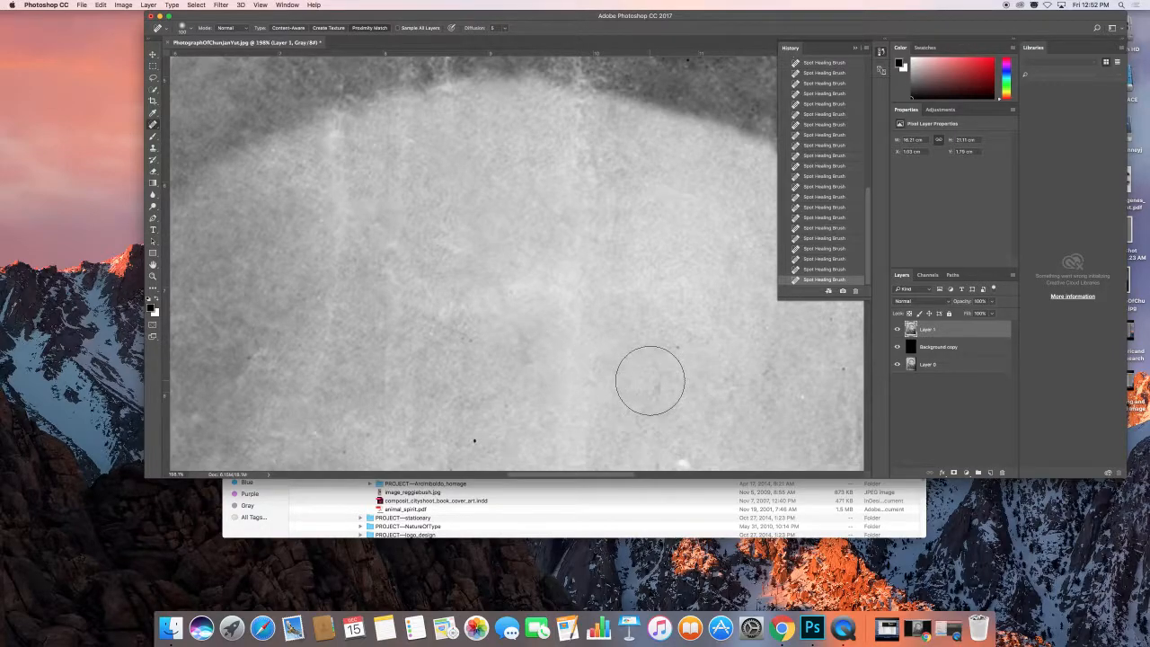
{"action": "left_click", "coordinate": [589, 384]}
Enlarge the brush to 200 px and smooth the middle of the light vertical forehead crease, finishing with Content-Aware healing.
{"action": "key", "text": "bracketright"}
{"action": "key", "text": "bracketright"}
{"action": "key", "text": "bracketright"}
{"action": "key", "text": "bracketright"}
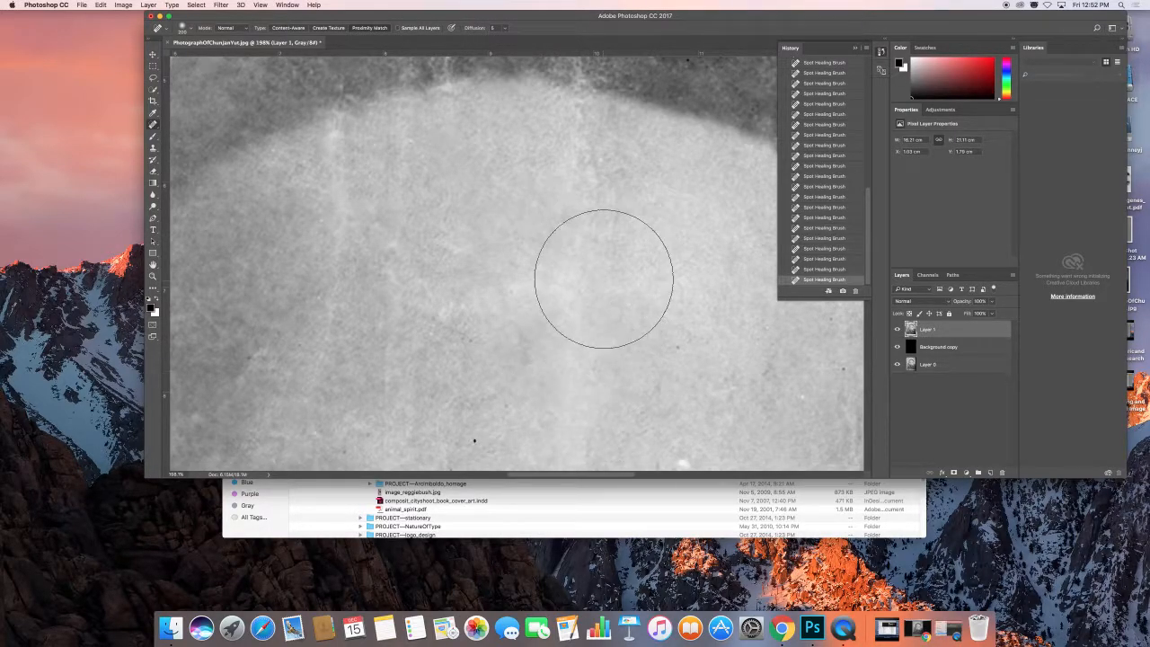
{"action": "left_click", "coordinate": [586, 318]}
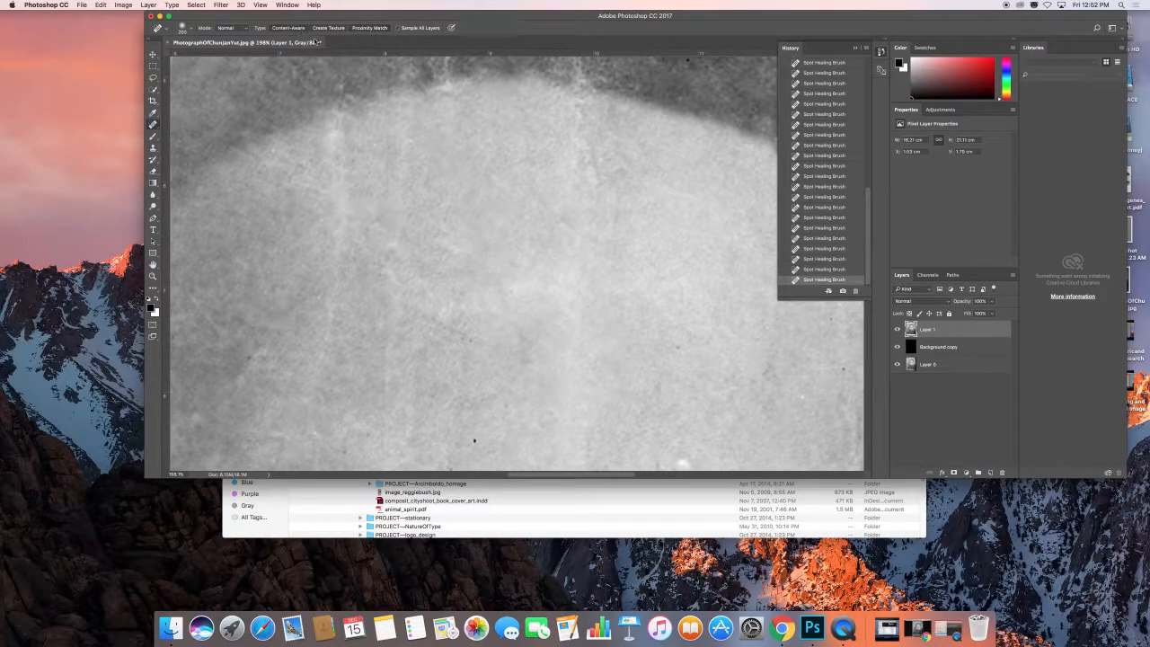
{"action": "left_click_drag", "start_coordinate": [577, 332], "coordinate": [591, 339]}
{"action": "left_click", "coordinate": [594, 388]}
Switch to the Healing Brush, sample clean forehead skin and paint it over the upper middle of the forehead crease.
{"action": "left_click", "coordinate": [153, 124]}
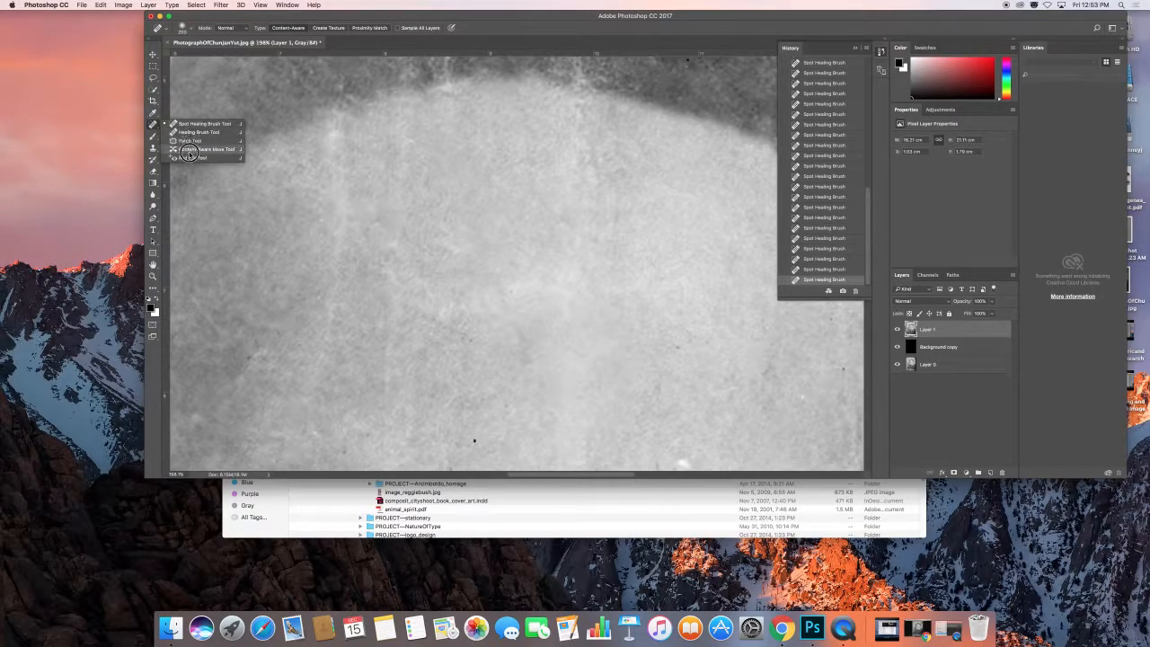
{"action": "left_click", "coordinate": [184, 132]}
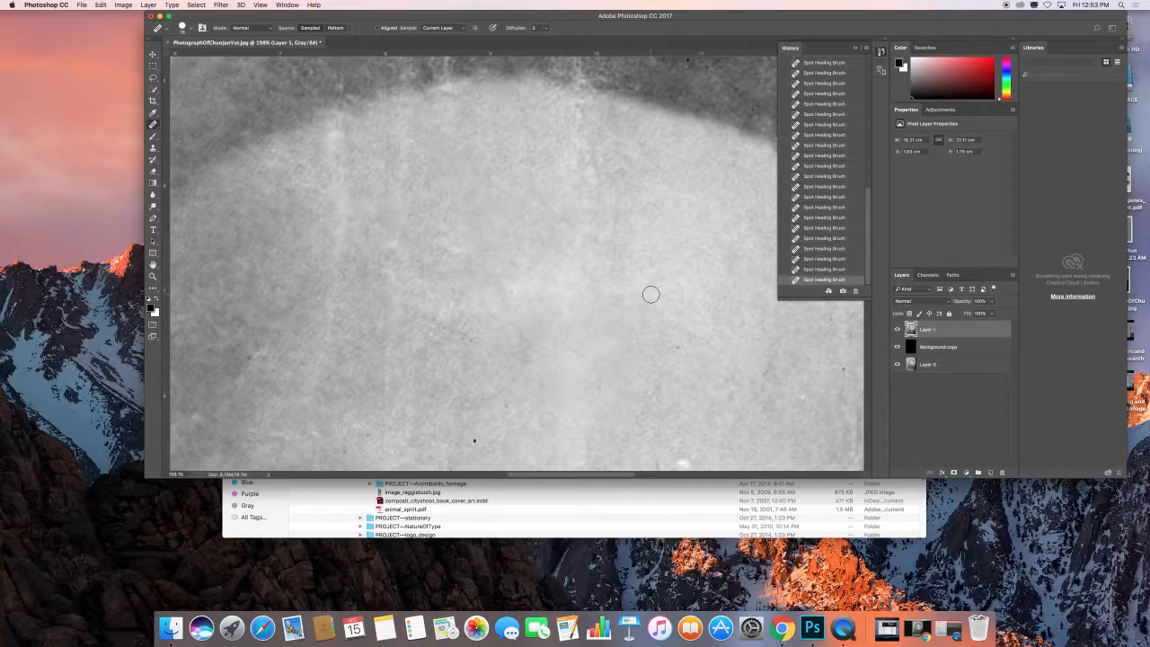
{"action": "key", "text": "bracketright"}
{"action": "key", "text": "bracketright"}
{"action": "left_click", "coordinate": [429, 235]}
{"action": "left_click", "coordinate": [611, 237], "text": "alt"}
{"action": "left_click", "coordinate": [476, 228]}
{"action": "mouse_move", "coordinate": [645, 208]}
{"action": "left_mouse_down"}
{"action": "mouse_move", "coordinate": [603, 208]}
{"action": "mouse_move", "coordinate": [617, 216]}
{"action": "mouse_move", "coordinate": [581, 195]}
{"action": "left_mouse_up"}
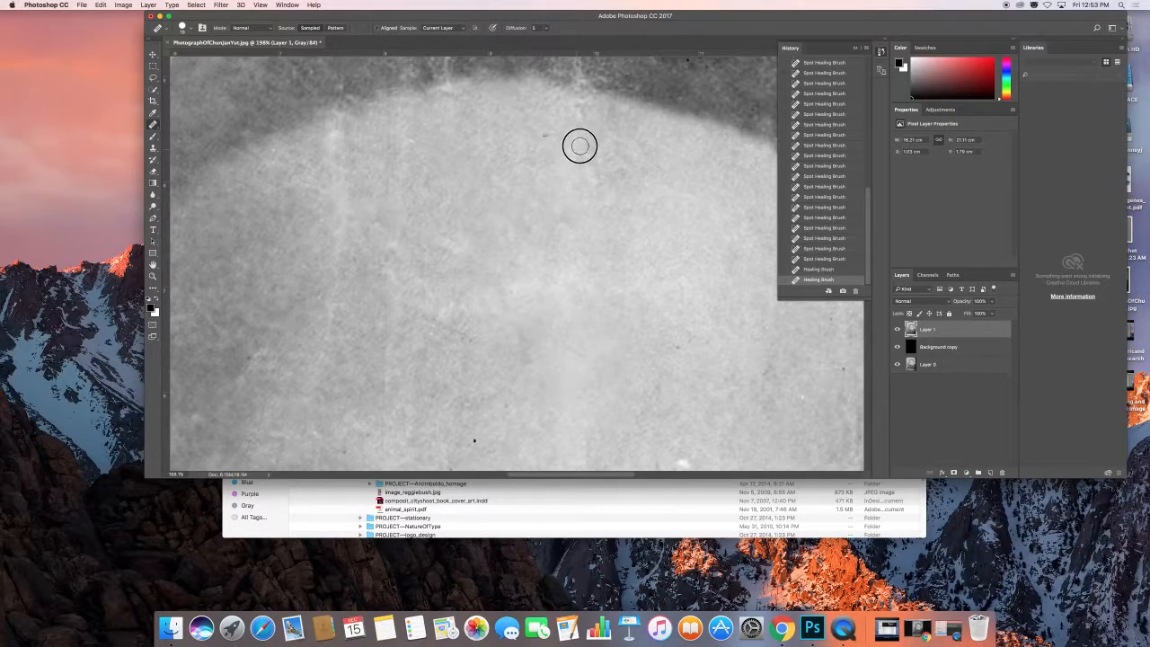
Heal the light crease just below the hairline with skin sampled beside it.
{"action": "left_click", "coordinate": [623, 153], "text": "alt"}
{"action": "mouse_move", "coordinate": [578, 165]}
{"action": "left_mouse_down"}
{"action": "mouse_move", "coordinate": [559, 185]}
{"action": "mouse_move", "coordinate": [630, 208]}
{"action": "mouse_move", "coordinate": [587, 177]}
{"action": "left_mouse_up"}
{"action": "left_click", "coordinate": [631, 215], "text": "alt"}
{"action": "left_click", "coordinate": [648, 215], "text": "alt"}
{"action": "left_click_drag", "start_coordinate": [570, 225], "coordinate": [585, 224]}
{"action": "left_click_drag", "start_coordinate": [577, 120], "coordinate": [571, 112]}
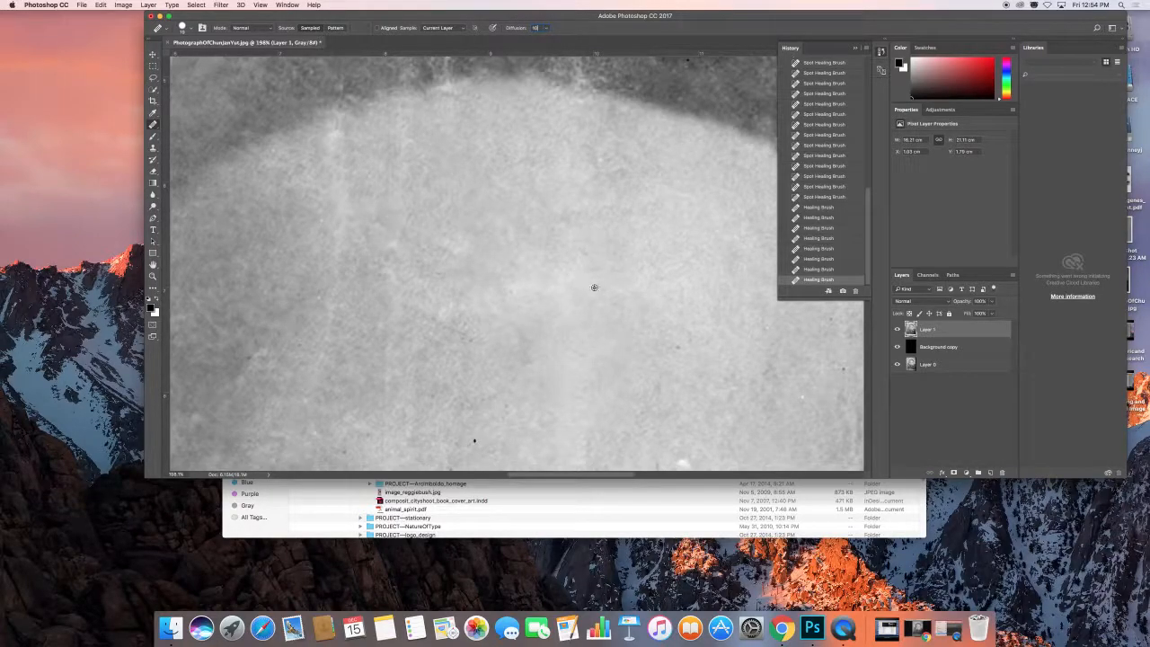
Set the Healing Brush diffusion to 7 and heal the mid-forehead part of the light crease from adjacent skin samples.
{"action": "key", "text": "Return"}
{"action": "left_click", "coordinate": [639, 198]}
{"action": "left_click", "coordinate": [629, 327], "text": "alt"}
{"action": "left_click_drag", "start_coordinate": [563, 291], "coordinate": [562, 279]}
{"action": "left_click", "coordinate": [641, 269], "text": "alt"}
{"action": "mouse_move", "coordinate": [583, 275]}
{"action": "left_mouse_down"}
{"action": "mouse_move", "coordinate": [574, 303]}
{"action": "mouse_move", "coordinate": [570, 293]}
{"action": "left_mouse_up"}
Blend the light patches left of the mid-forehead crease with the Healing Brush, resampling nearby skin between strokes.
{"action": "left_click", "coordinate": [530, 238], "text": "alt"}
{"action": "left_click", "coordinate": [477, 364], "text": "alt"}
{"action": "left_click_drag", "start_coordinate": [518, 287], "coordinate": [513, 288]}
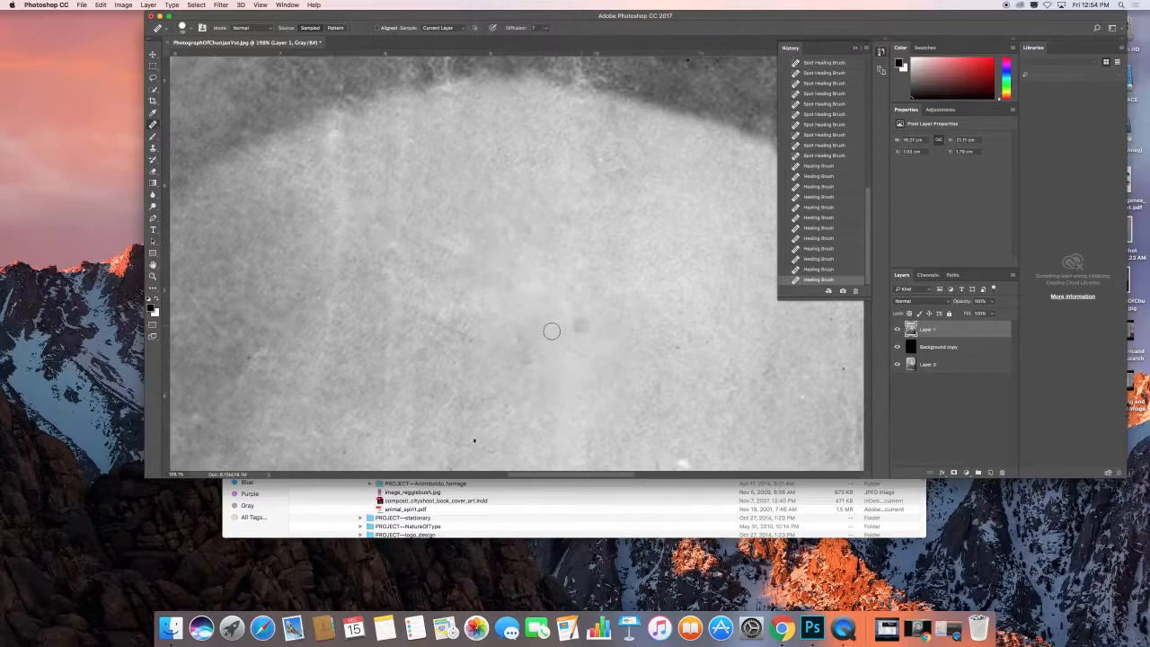
{"action": "left_click", "coordinate": [515, 383], "text": "alt"}
{"action": "mouse_move", "coordinate": [518, 307]}
{"action": "left_mouse_down"}
{"action": "mouse_move", "coordinate": [532, 278]}
{"action": "mouse_move", "coordinate": [513, 275]}
{"action": "mouse_move", "coordinate": [524, 280]}
{"action": "mouse_move", "coordinate": [500, 291]}
{"action": "mouse_move", "coordinate": [508, 324]}
{"action": "mouse_move", "coordinate": [466, 348]}
{"action": "mouse_move", "coordinate": [456, 307]}
{"action": "mouse_move", "coordinate": [491, 311]}
{"action": "left_mouse_up"}
{"action": "left_click", "coordinate": [463, 340], "text": "alt"}
{"action": "scroll", "coordinate": [500, 238], "scroll_direction": "left", "scroll_amount": 1}
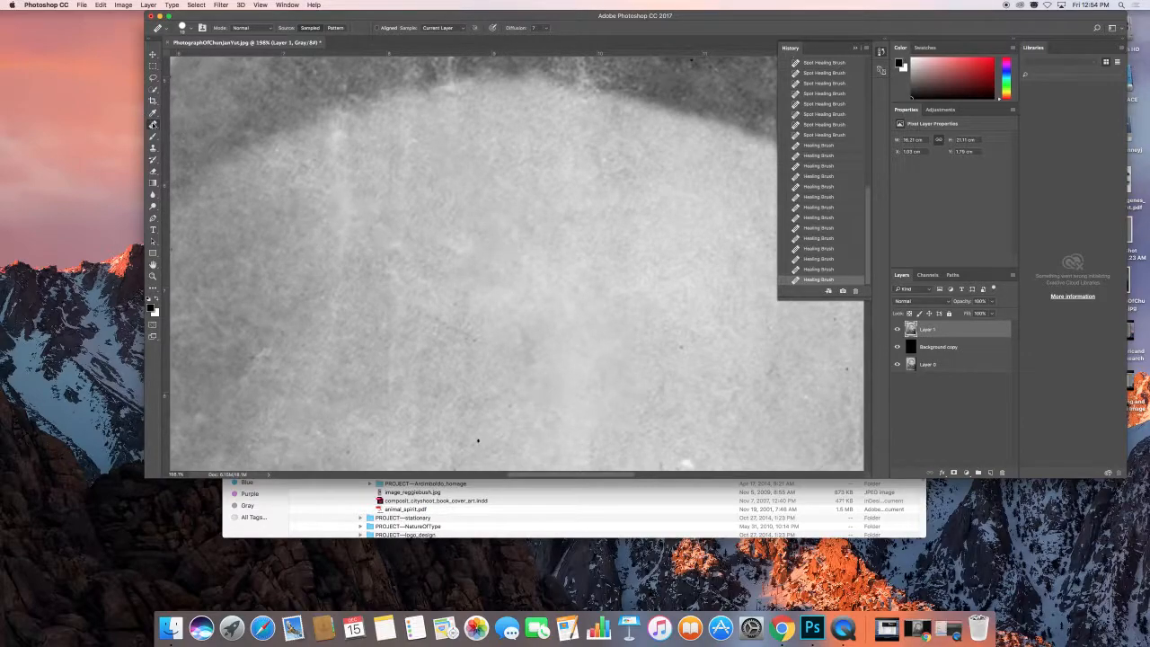
Switch to the Patch Tool.
{"action": "right_click", "coordinate": [152, 124]}
{"action": "left_click", "coordinate": [184, 143]}
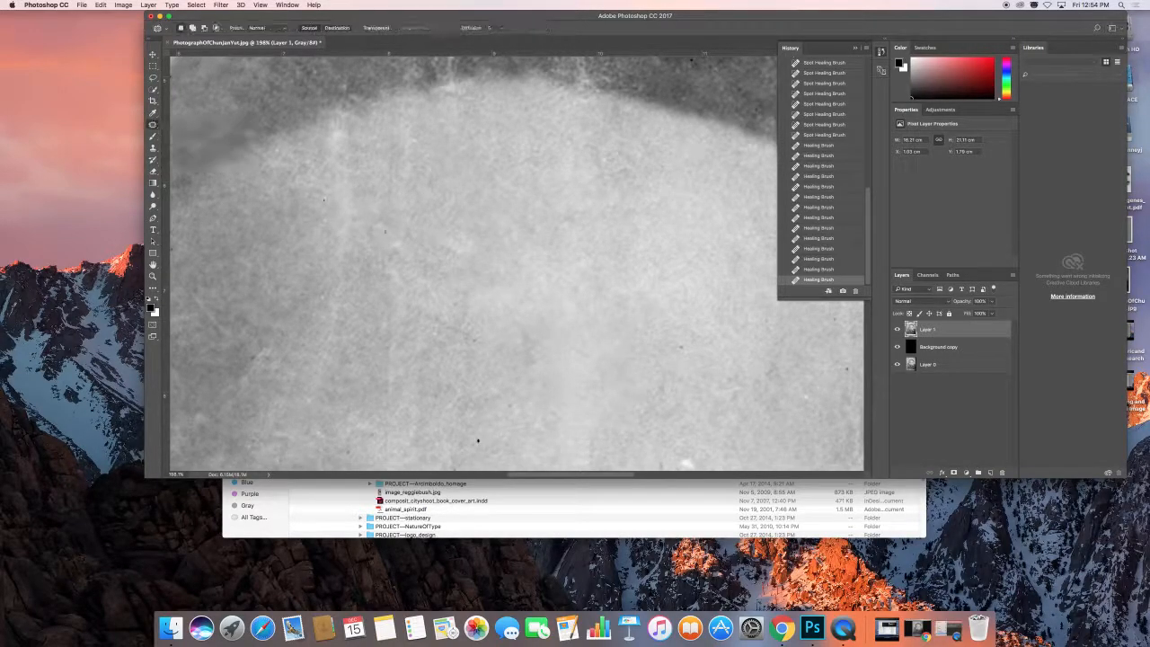
{"action": "left_click_drag", "start_coordinate": [509, 131], "coordinate": [517, 312]}
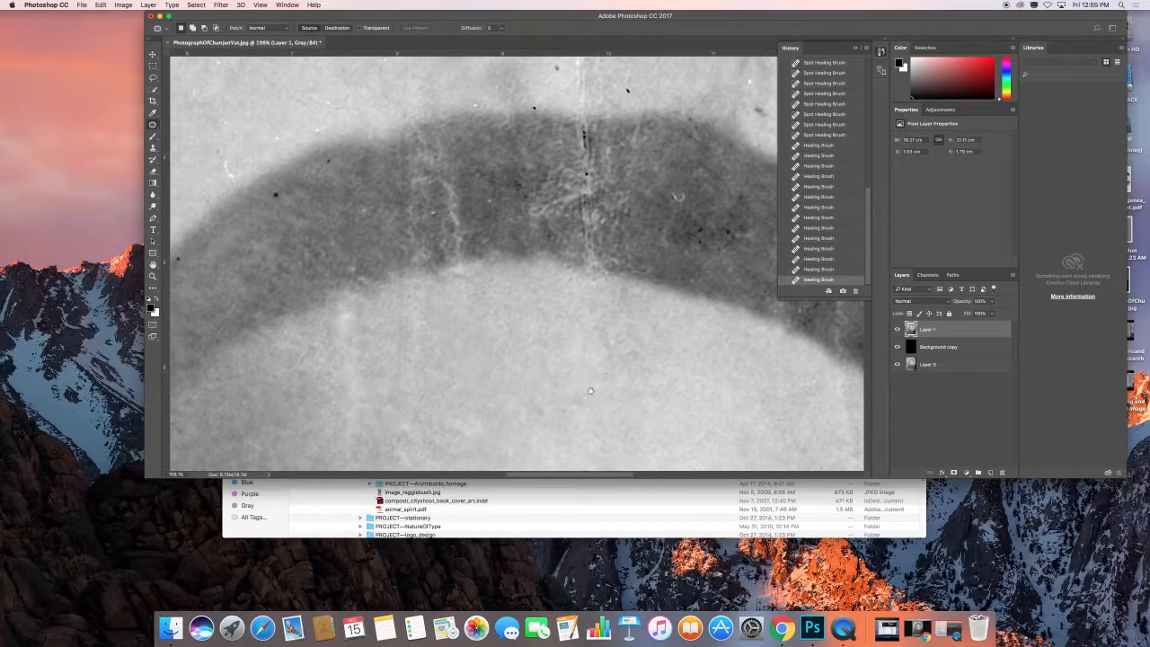
{"action": "scroll", "coordinate": [592, 389], "scroll_direction": "down", "scroll_amount": 5}
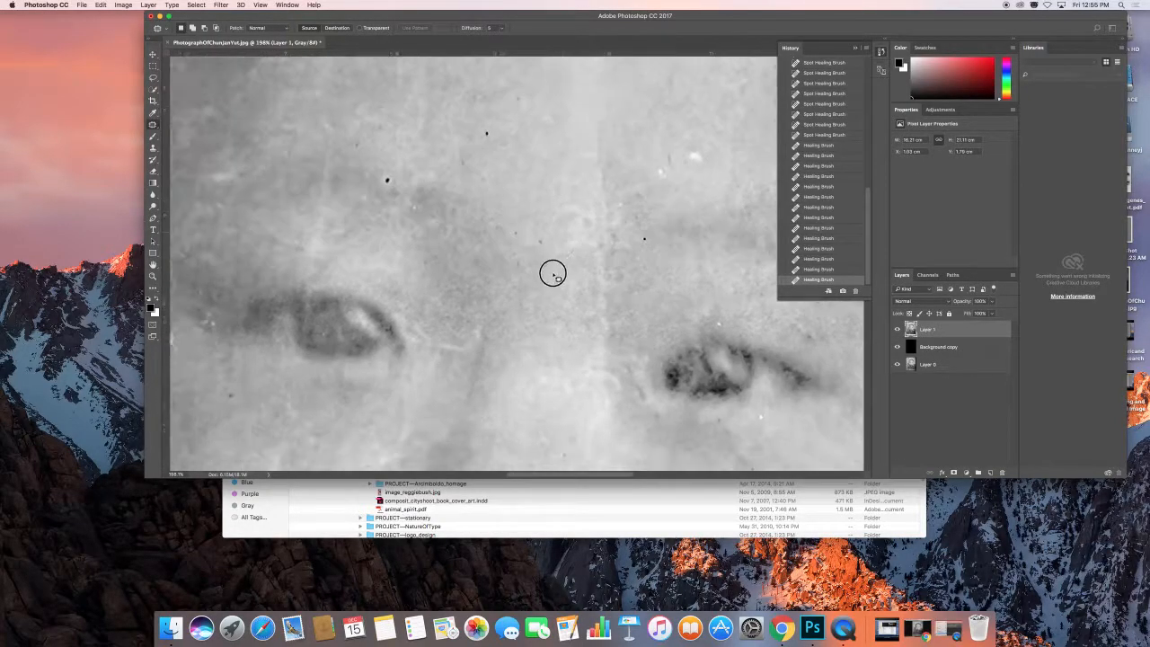
{"action": "scroll", "coordinate": [551, 277], "scroll_direction": "down", "scroll_amount": 3}
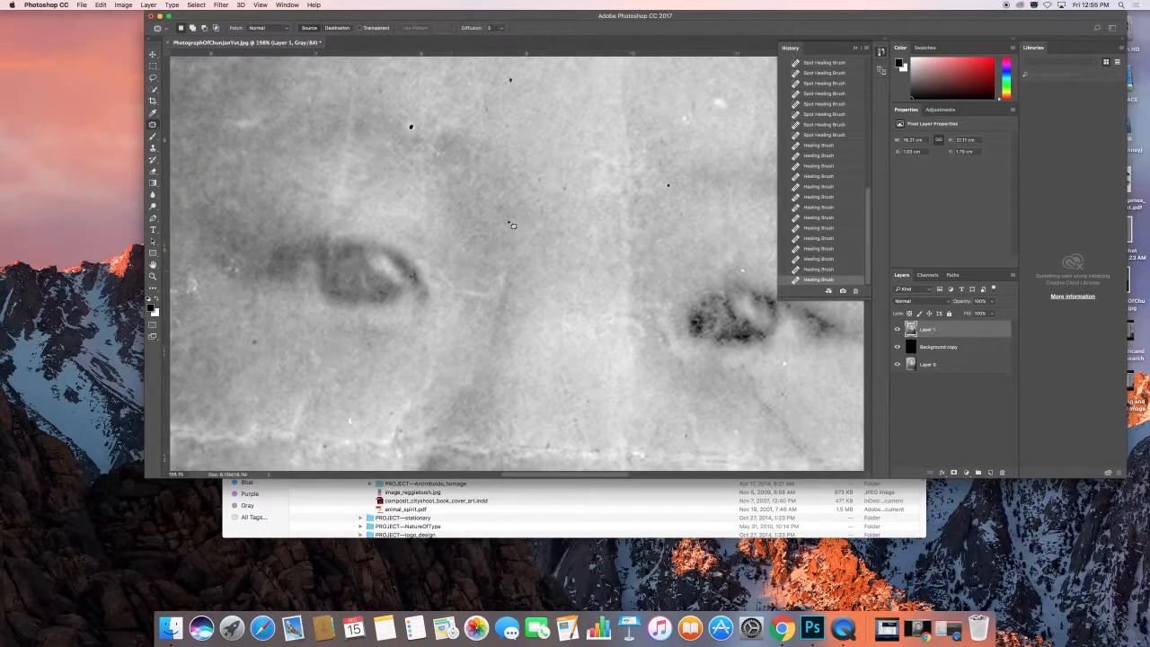
Try patching over the eye on the photo's left side with forehead skin, and revert the patch through the history.
{"action": "mouse_move", "coordinate": [441, 235]}
{"action": "left_mouse_down"}
{"action": "mouse_move", "coordinate": [380, 195]}
{"action": "mouse_move", "coordinate": [315, 199]}
{"action": "mouse_move", "coordinate": [208, 255]}
{"action": "mouse_move", "coordinate": [202, 279]}
{"action": "mouse_move", "coordinate": [239, 330]}
{"action": "mouse_move", "coordinate": [416, 346]}
{"action": "mouse_move", "coordinate": [476, 317]}
{"action": "mouse_move", "coordinate": [475, 257]}
{"action": "mouse_move", "coordinate": [440, 237]}
{"action": "left_mouse_up"}
{"action": "left_click_drag", "start_coordinate": [370, 304], "coordinate": [630, 95]}
{"action": "key", "text": "super+d"}
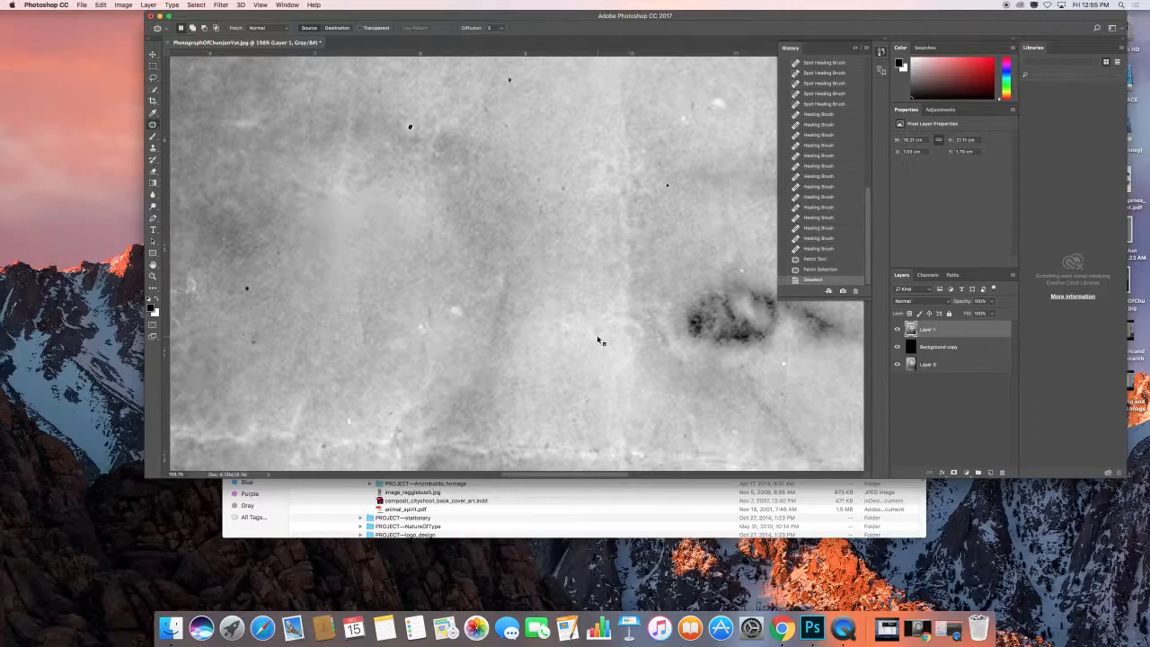
{"action": "key", "text": "super+0"}
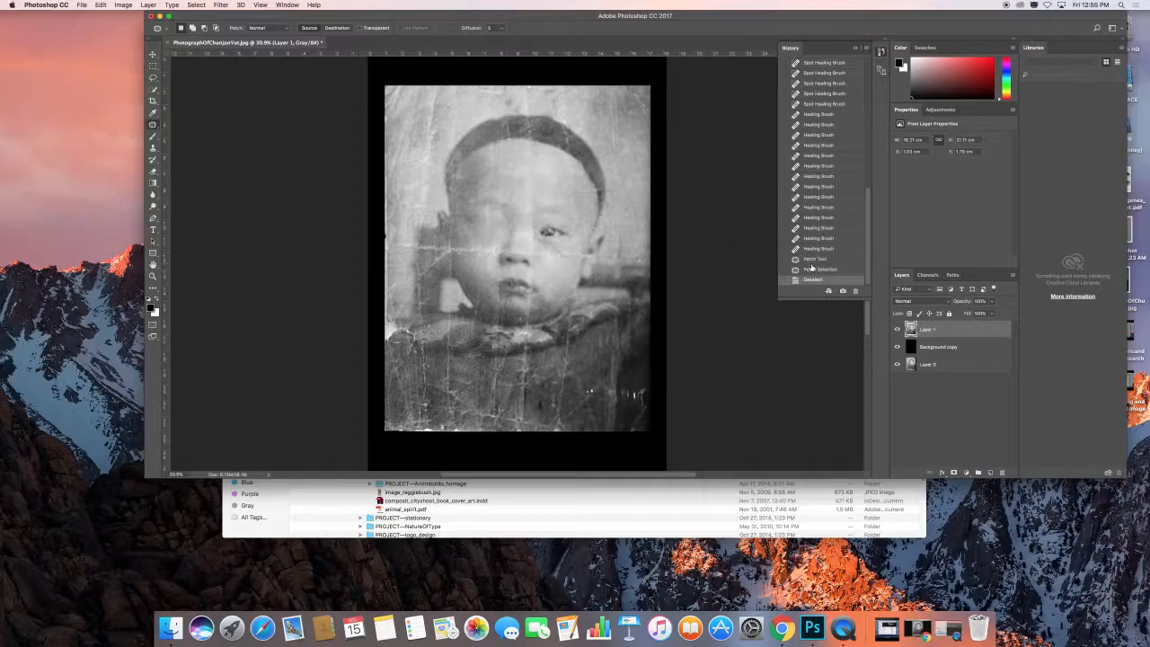
{"action": "left_click", "coordinate": [814, 250]}
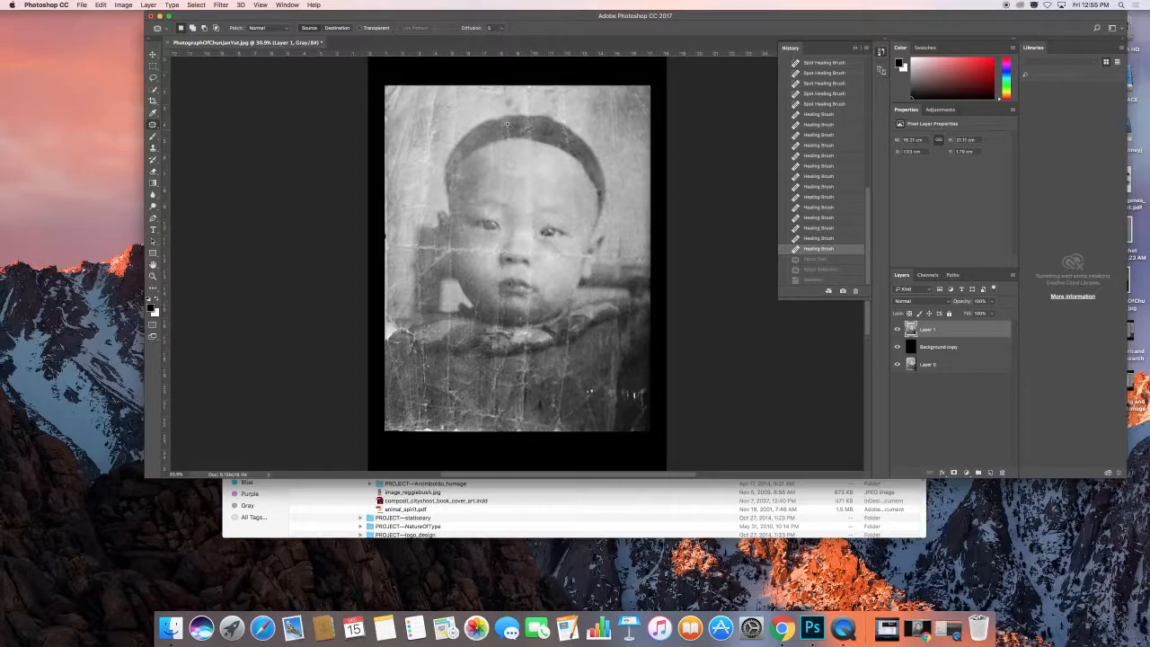
Patch the short light vertical crease in the child's dark hair with clean hair texture beside it, in two selections.
{"action": "left_click_drag", "start_coordinate": [498, 115], "coordinate": [635, 208]}
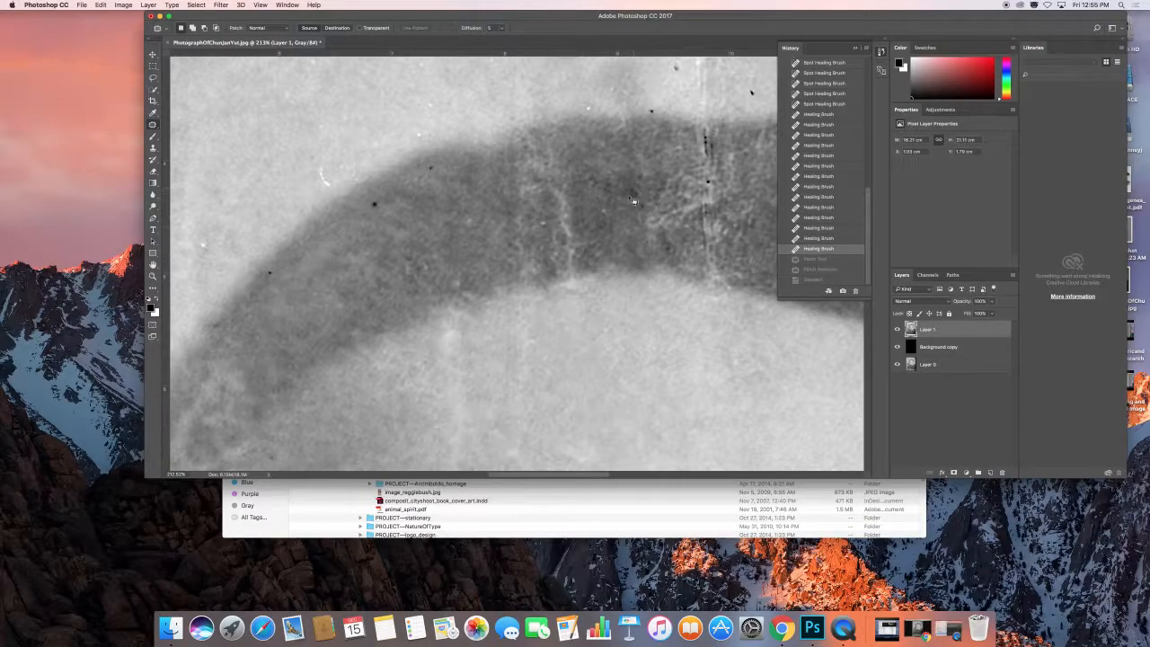
{"action": "mouse_move", "coordinate": [557, 192]}
{"action": "left_mouse_down"}
{"action": "mouse_move", "coordinate": [559, 241]}
{"action": "mouse_move", "coordinate": [573, 242]}
{"action": "mouse_move", "coordinate": [586, 216]}
{"action": "mouse_move", "coordinate": [554, 189]}
{"action": "mouse_move", "coordinate": [596, 212]}
{"action": "left_mouse_up"}
{"action": "key", "text": "super+d"}
{"action": "mouse_move", "coordinate": [579, 260]}
{"action": "left_mouse_down"}
{"action": "mouse_move", "coordinate": [559, 243]}
{"action": "mouse_move", "coordinate": [567, 274]}
{"action": "mouse_move", "coordinate": [579, 272]}
{"action": "mouse_move", "coordinate": [577, 244]}
{"action": "mouse_move", "coordinate": [566, 258]}
{"action": "mouse_move", "coordinate": [589, 224]}
{"action": "left_mouse_up"}
{"action": "left_click", "coordinate": [565, 195]}
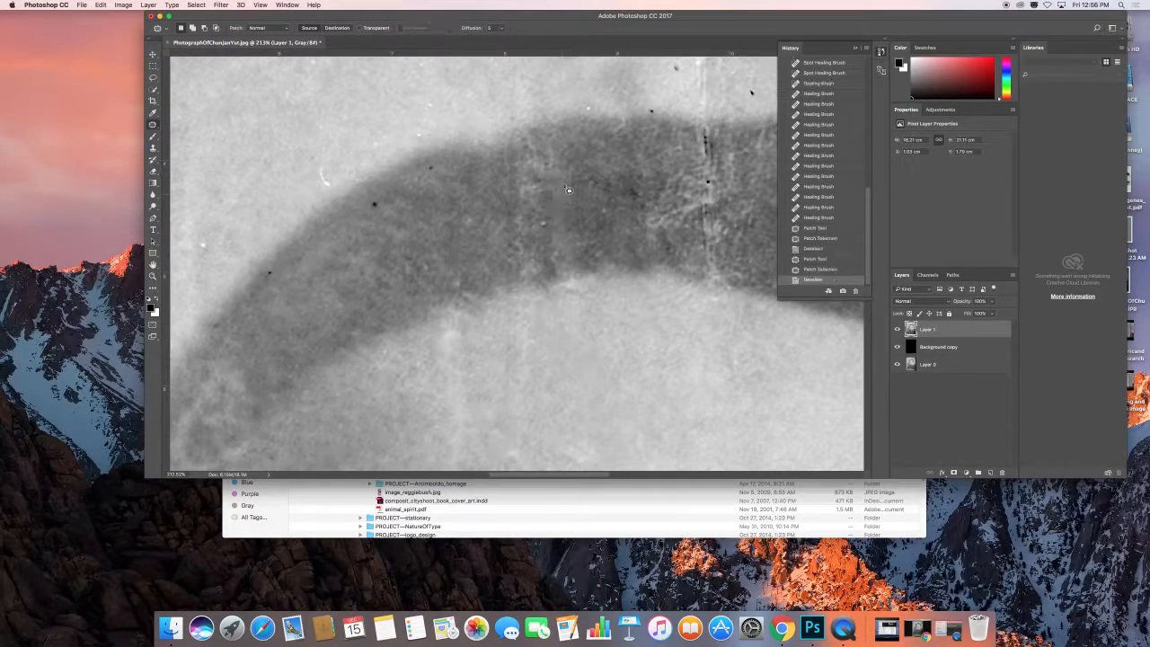
Patch two more light marks in the hair, the second beside the branching crease, deselecting after each.
{"action": "mouse_move", "coordinate": [561, 152]}
{"action": "left_mouse_down"}
{"action": "mouse_move", "coordinate": [561, 196]}
{"action": "mouse_move", "coordinate": [546, 185]}
{"action": "mouse_move", "coordinate": [542, 146]}
{"action": "mouse_move", "coordinate": [554, 149]}
{"action": "mouse_move", "coordinate": [555, 188]}
{"action": "mouse_move", "coordinate": [585, 170]}
{"action": "left_mouse_up"}
{"action": "left_click", "coordinate": [593, 284]}
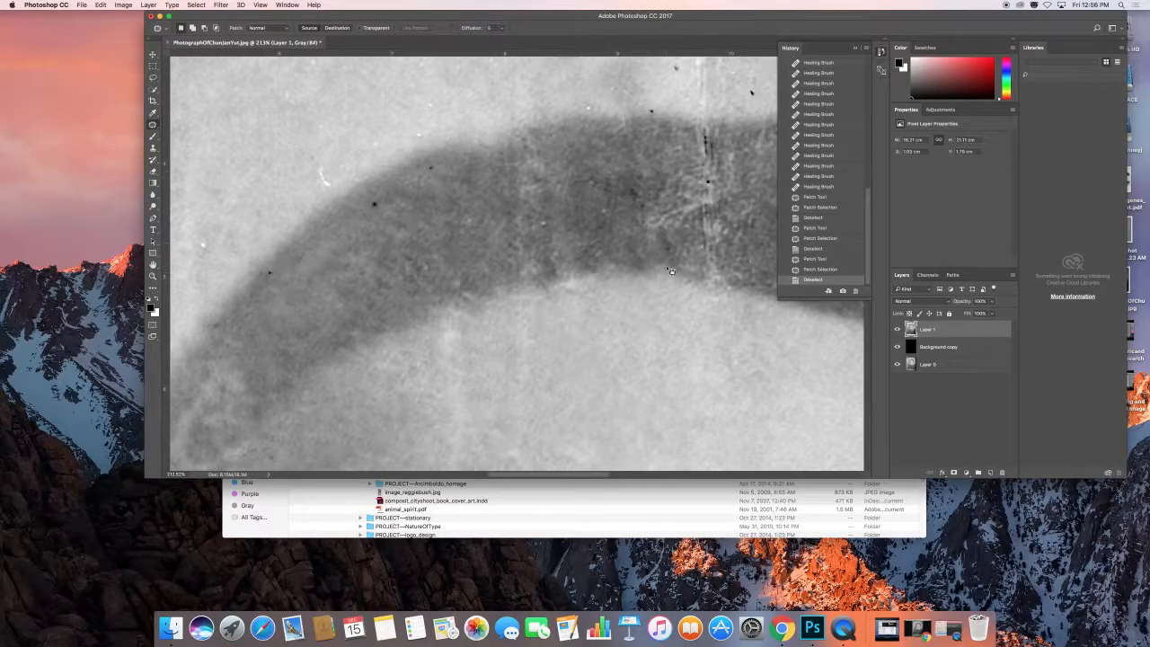
{"action": "mouse_move", "coordinate": [646, 217]}
{"action": "left_mouse_down"}
{"action": "mouse_move", "coordinate": [653, 255]}
{"action": "mouse_move", "coordinate": [658, 214]}
{"action": "mouse_move", "coordinate": [633, 211]}
{"action": "mouse_move", "coordinate": [620, 193]}
{"action": "mouse_move", "coordinate": [643, 229]}
{"action": "left_mouse_up"}
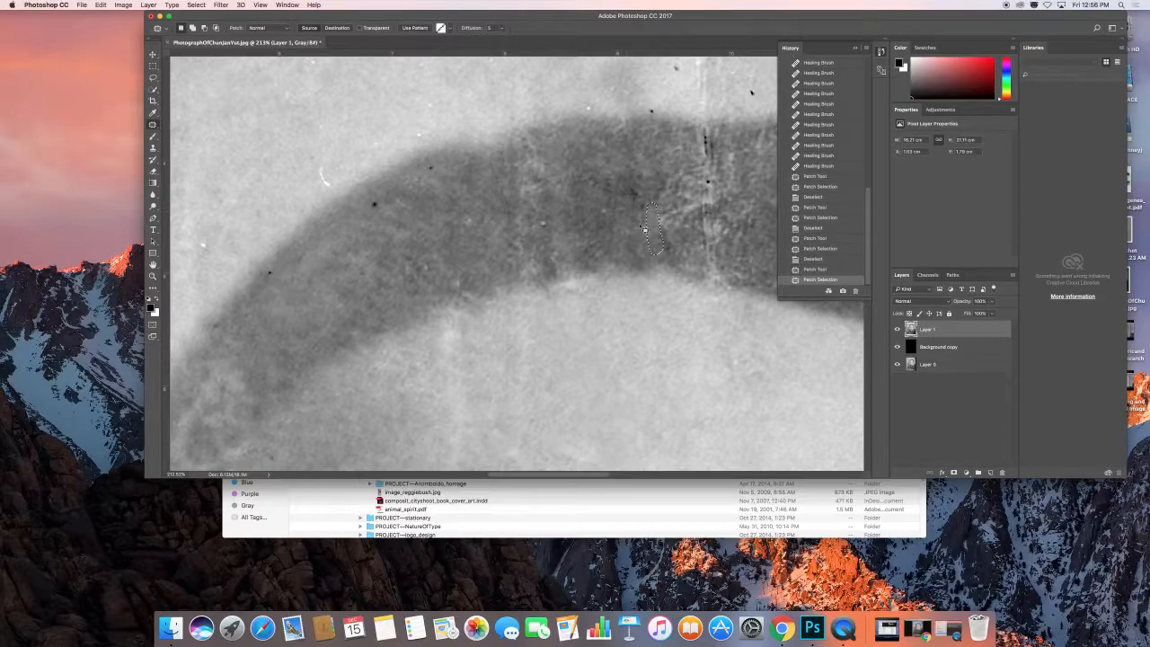
{"action": "key", "text": "super+d"}
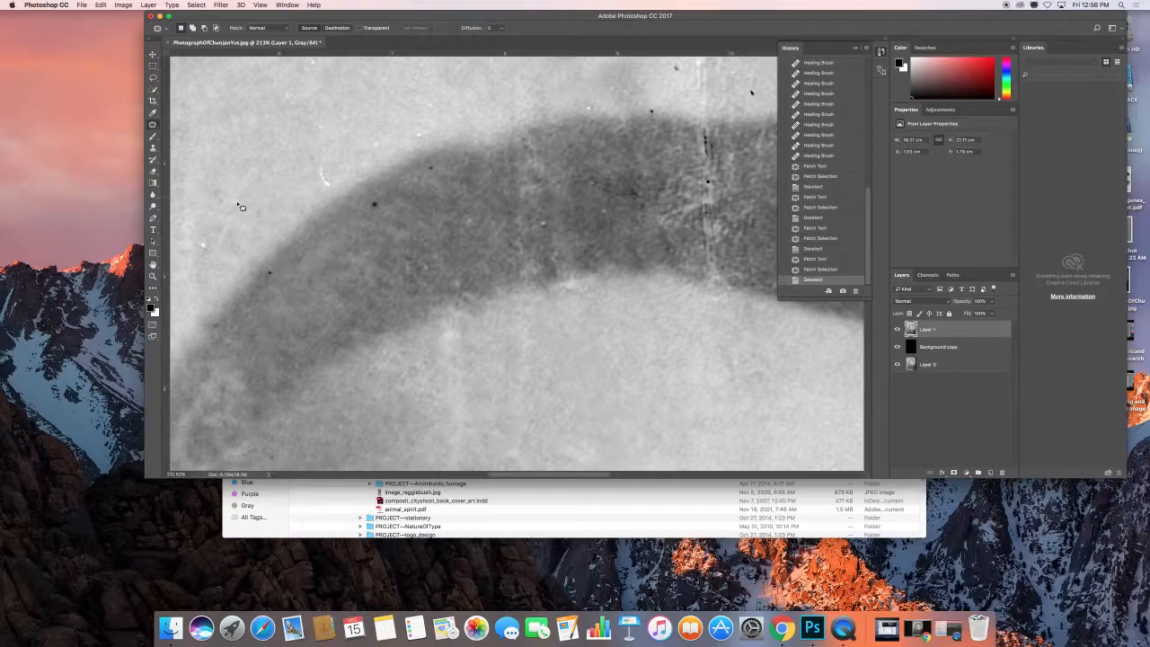
Switch to Chrome, search Google for "images" in the mail tab and show the image results.
{"action": "left_click", "coordinate": [154, 127]}
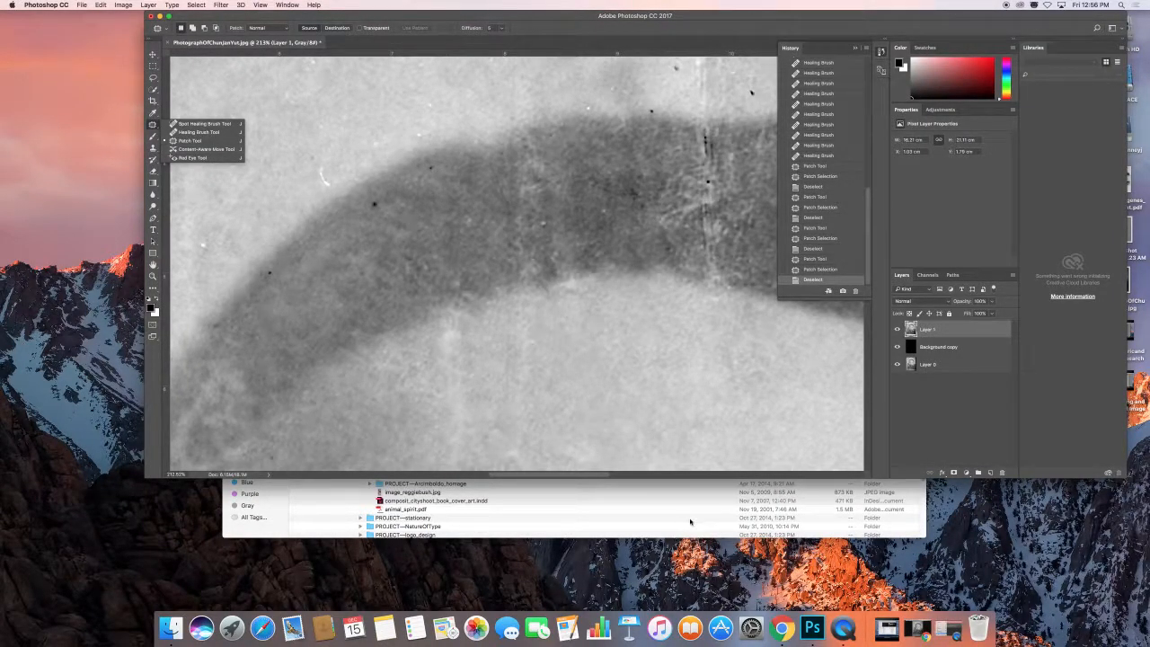
{"action": "left_click", "coordinate": [782, 627]}
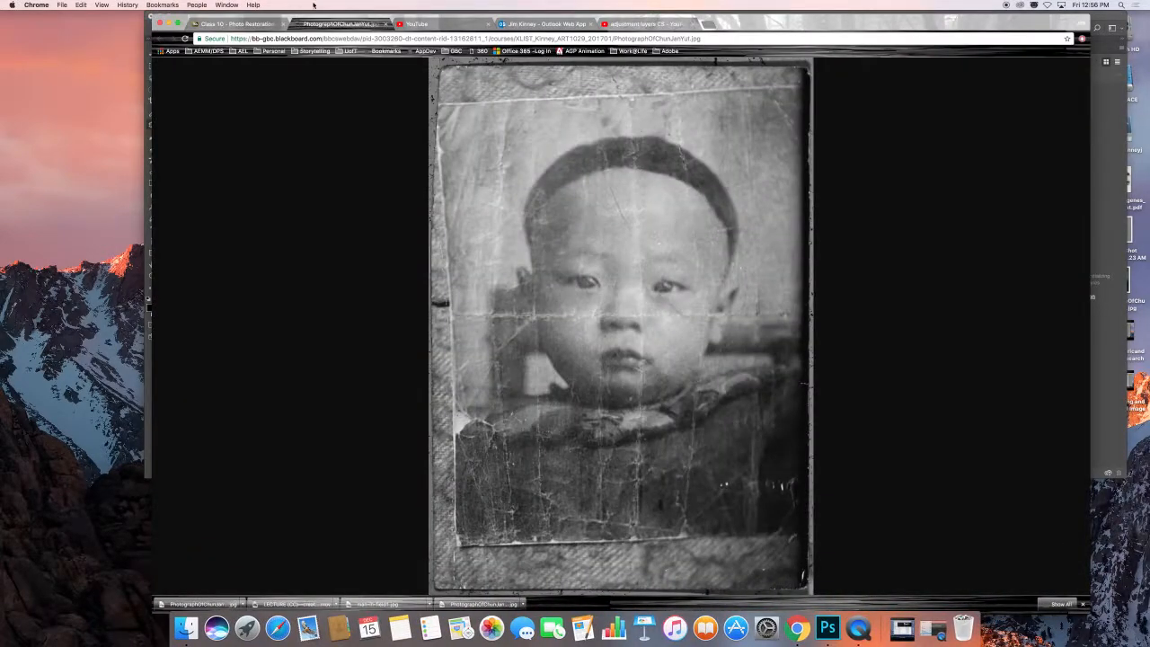
{"action": "left_click", "coordinate": [537, 24]}
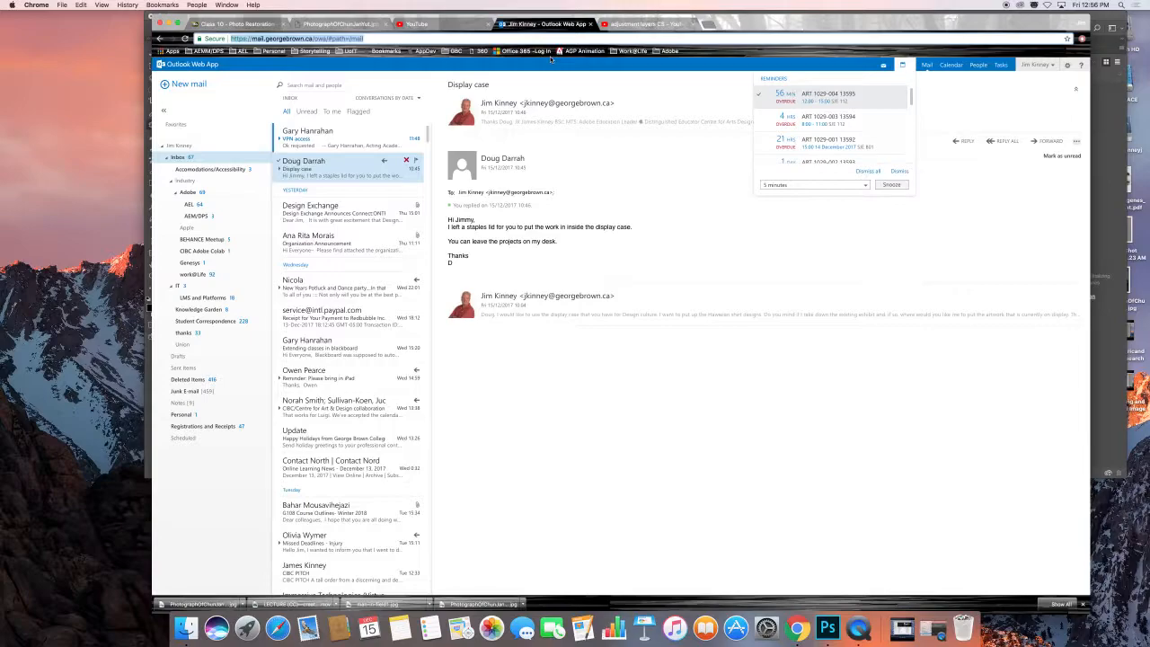
{"action": "type", "text": "images"}
{"action": "key", "text": "Return"}
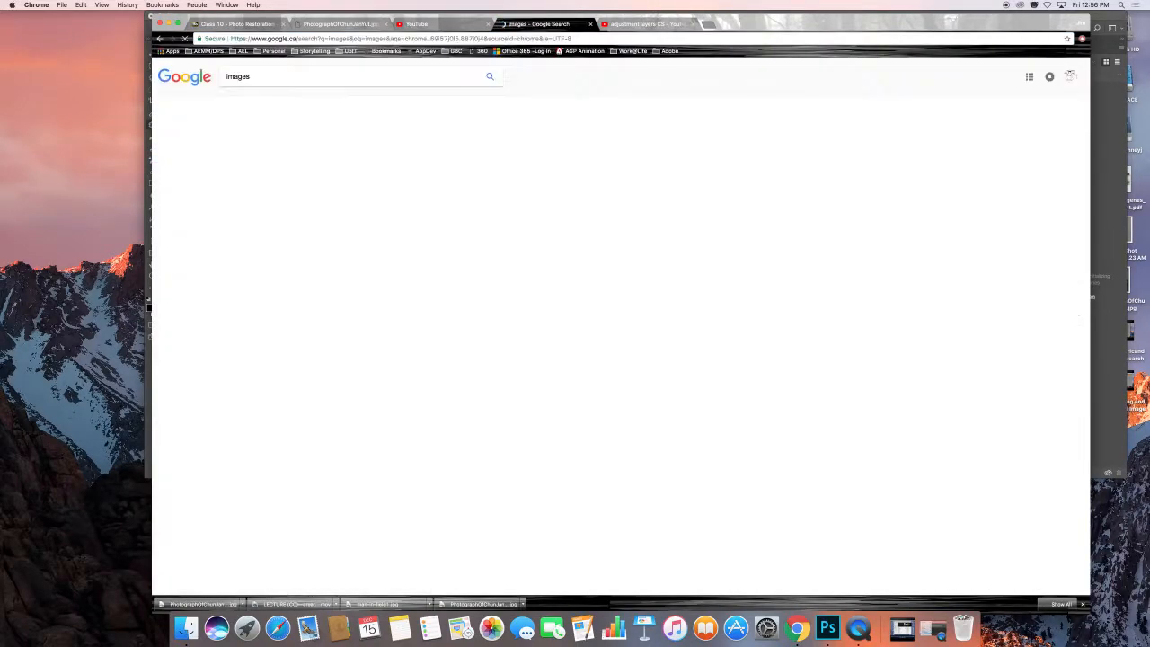
{"action": "left_click", "coordinate": [259, 103]}
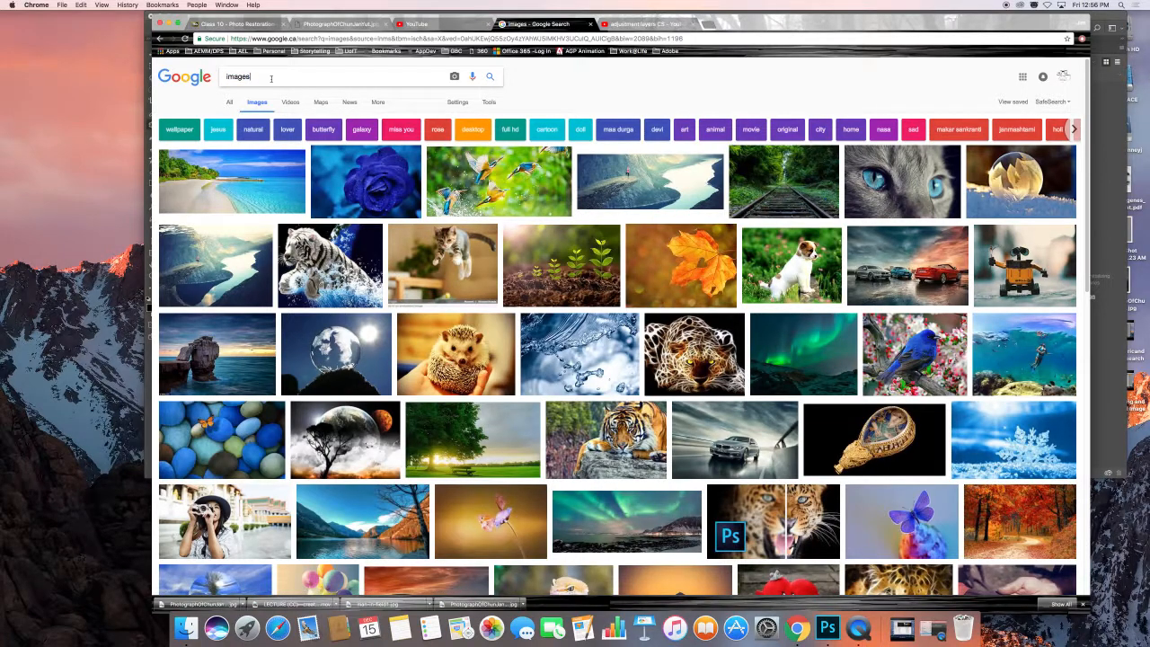
Replace the image search query with "man in field" and browse the resulting photos.
{"action": "left_click", "coordinate": [271, 78]}
{"action": "type", "text": "man in field"}
{"action": "left_click", "coordinate": [250, 78]}
{"action": "key", "text": "BackSpace"}
{"action": "key", "text": "BackSpace"}
{"action": "key", "text": "BackSpace"}
{"action": "key", "text": "BackSpace"}
{"action": "key", "text": "BackSpace"}
{"action": "key", "text": "BackSpace"}
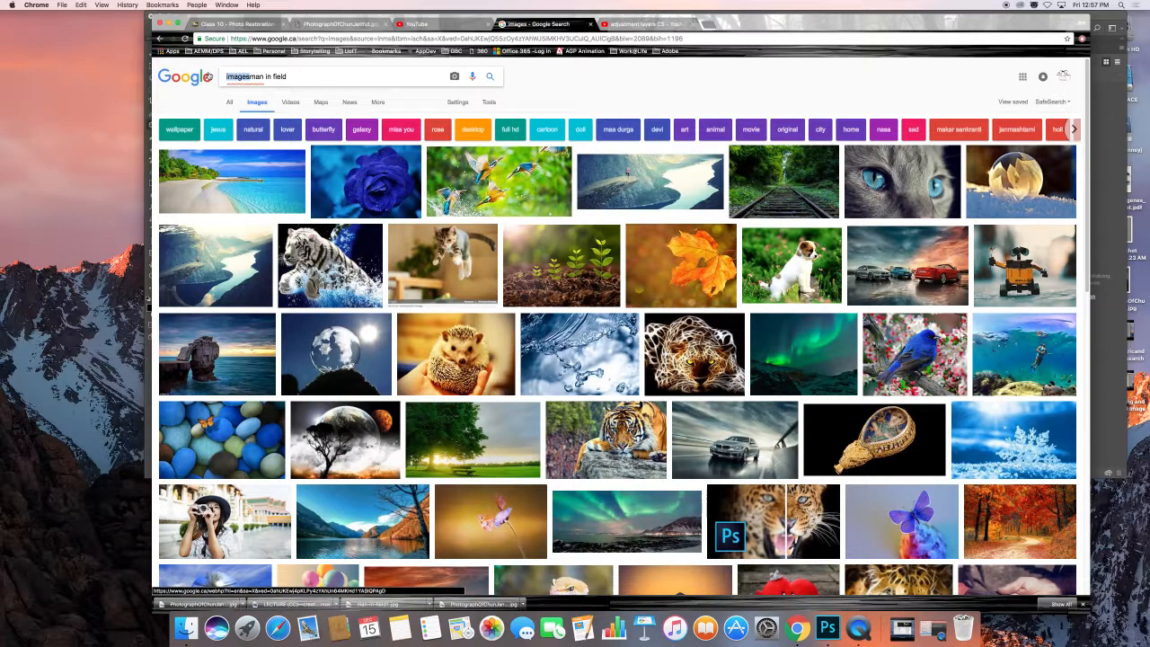
{"action": "key", "text": "Return"}
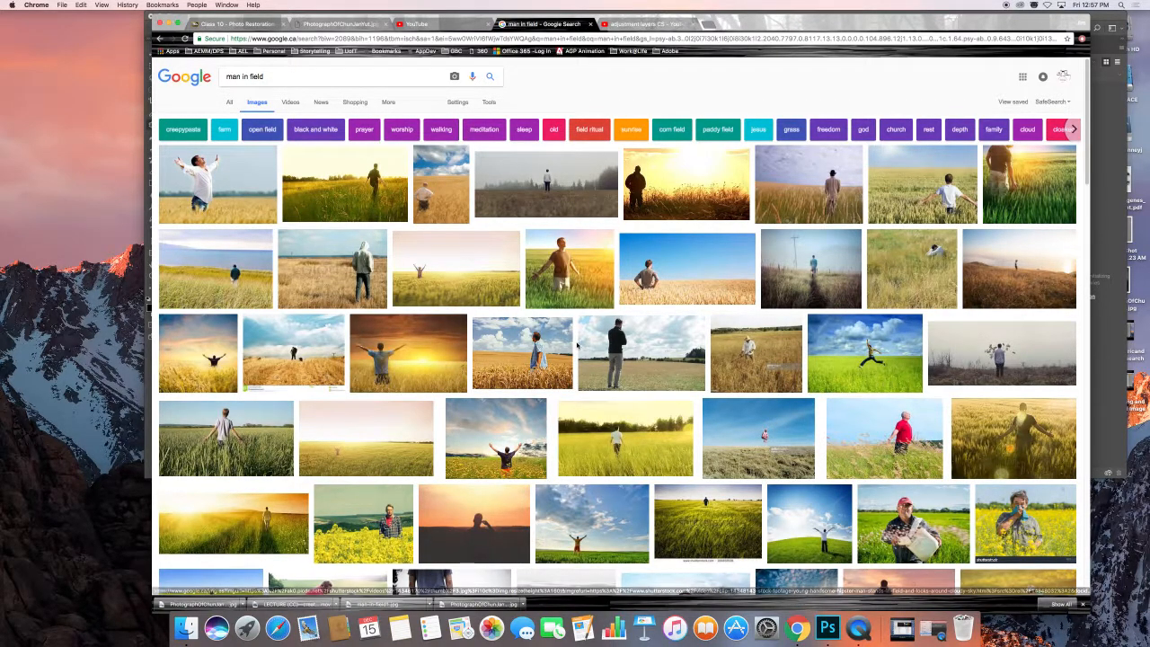
{"action": "scroll", "coordinate": [578, 346], "scroll_direction": "down", "scroll_amount": 1}
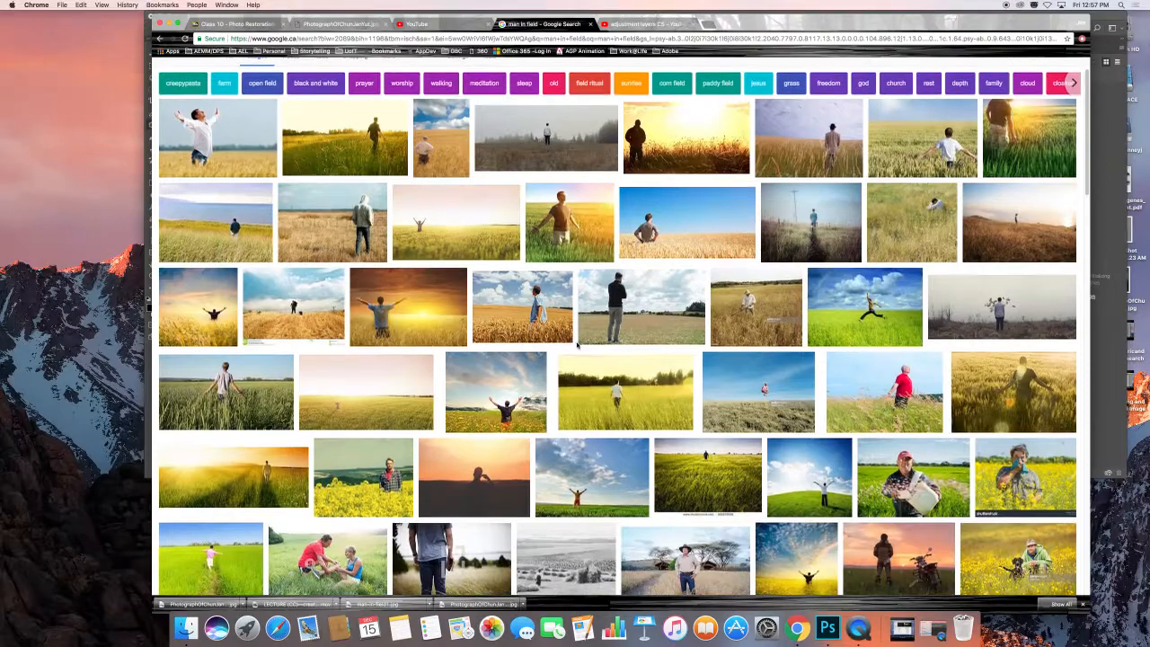
{"action": "scroll", "coordinate": [506, 326], "scroll_direction": "down", "scroll_amount": 1}
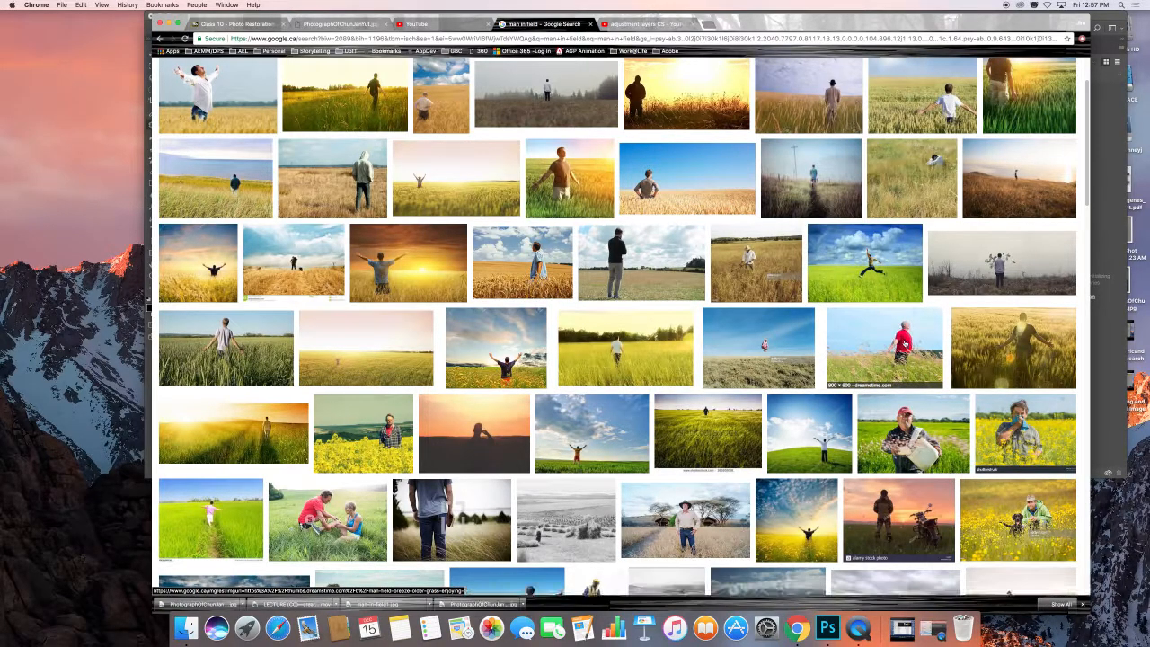
Open the full-size photo of the man in the red shirt and save it to the Desktop as a JPEG image.
{"action": "left_click", "coordinate": [907, 347]}
{"action": "left_click", "coordinate": [810, 336]}
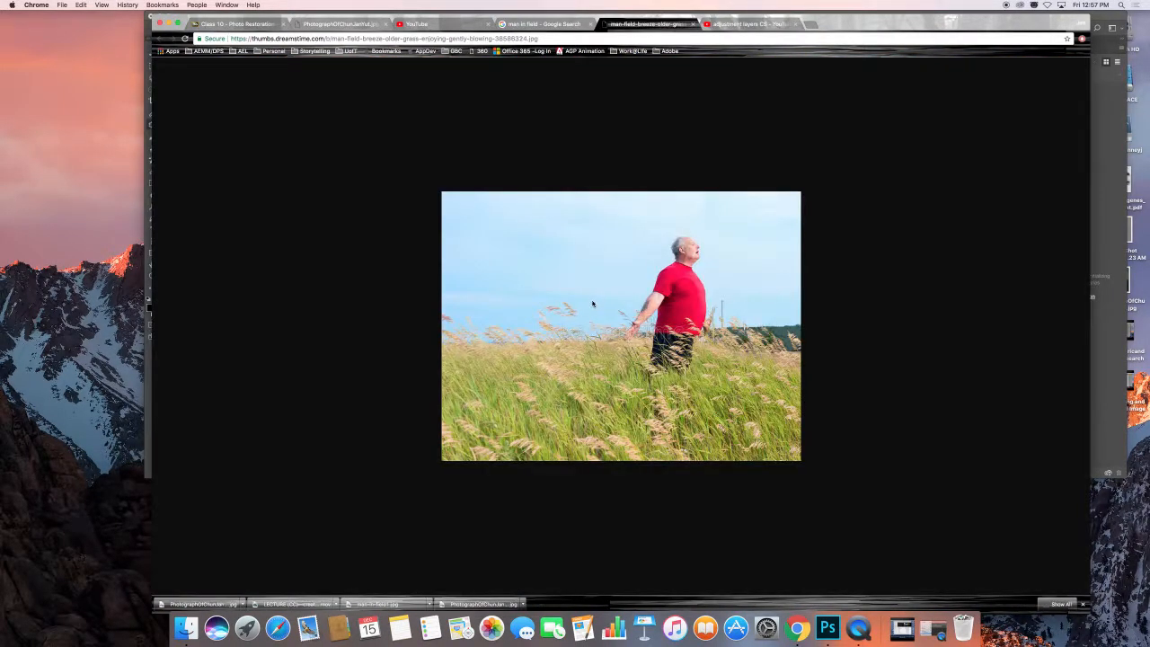
{"action": "right_click", "coordinate": [614, 308]}
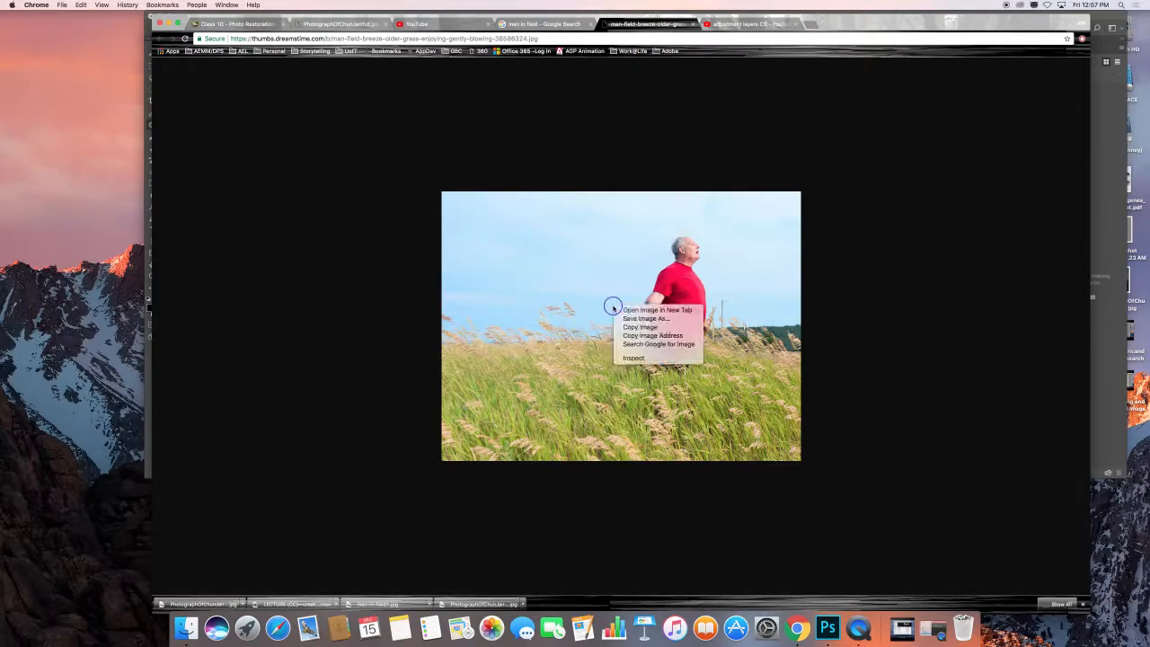
{"action": "left_click", "coordinate": [661, 319]}
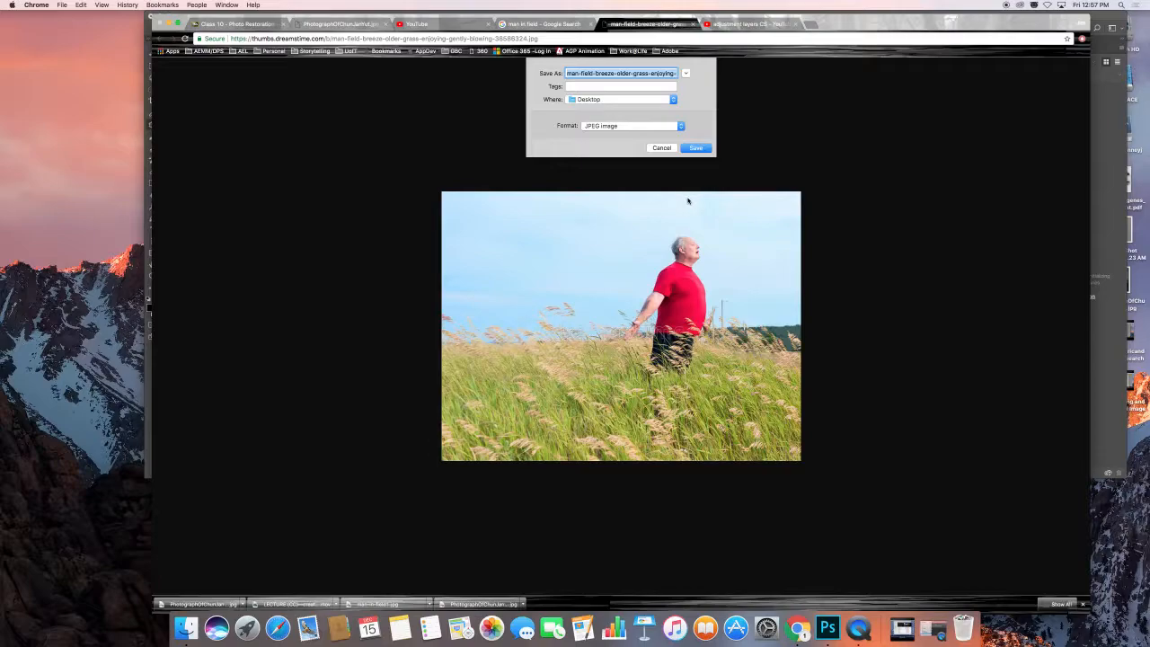
{"action": "left_click", "coordinate": [691, 148]}
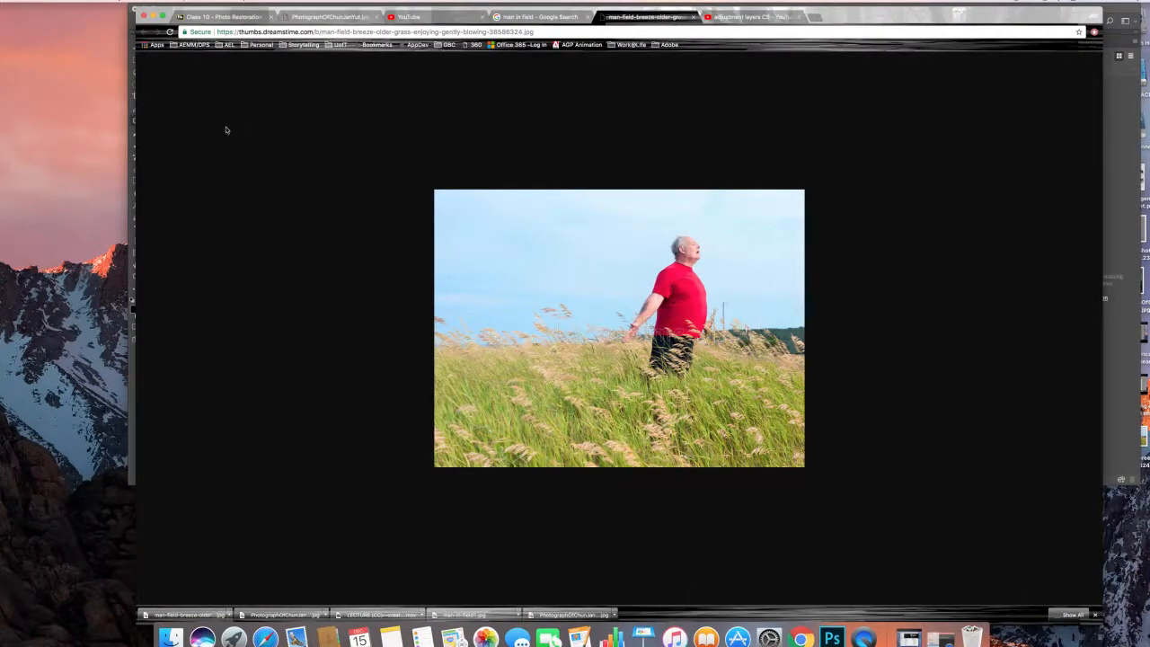
Switch to Photoshop, fit the child's portrait in view and open the saved man-in-field photo from the Desktop.
{"action": "left_click", "coordinate": [149, 195]}
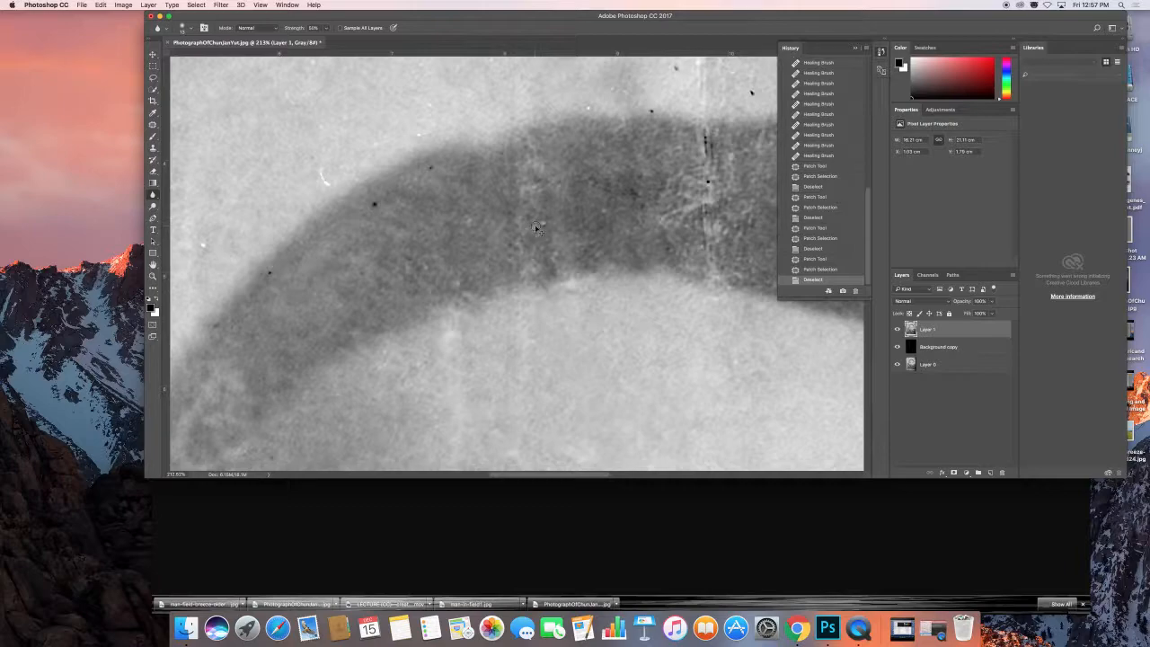
{"action": "key", "text": "super+0"}
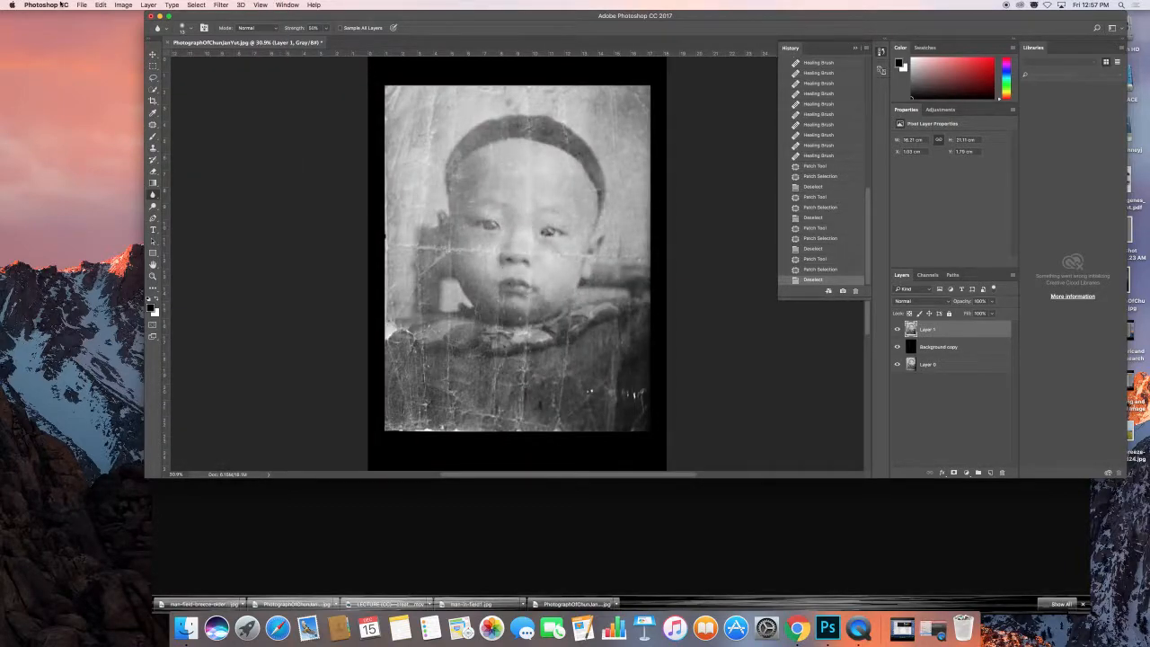
{"action": "left_click", "coordinate": [80, 4]}
{"action": "left_click", "coordinate": [90, 29]}
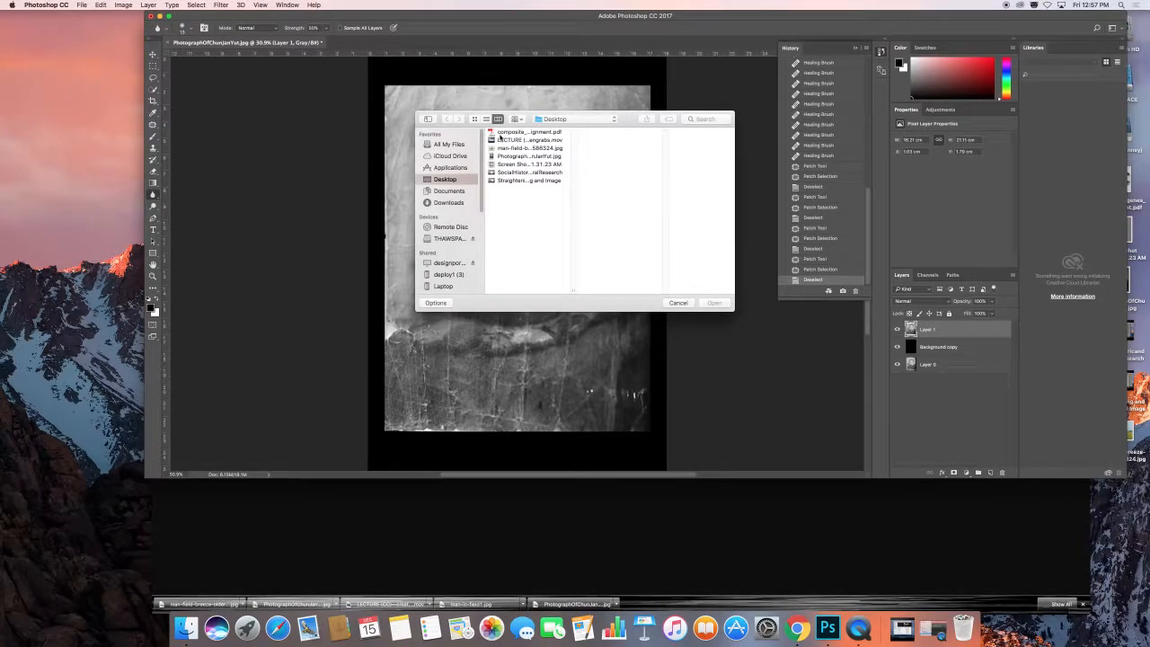
{"action": "double_click", "coordinate": [505, 148]}
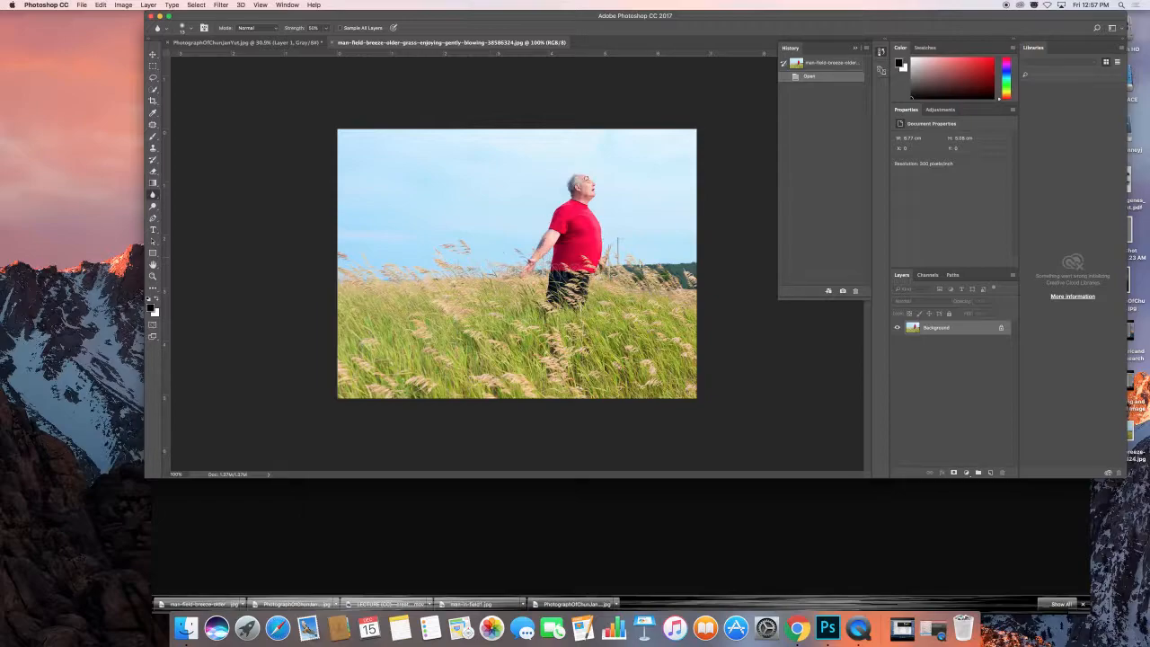
Lasso loosely around the man in the red shirt and trim the selection's edge on the side of the pole.
{"action": "left_click", "coordinate": [152, 78]}
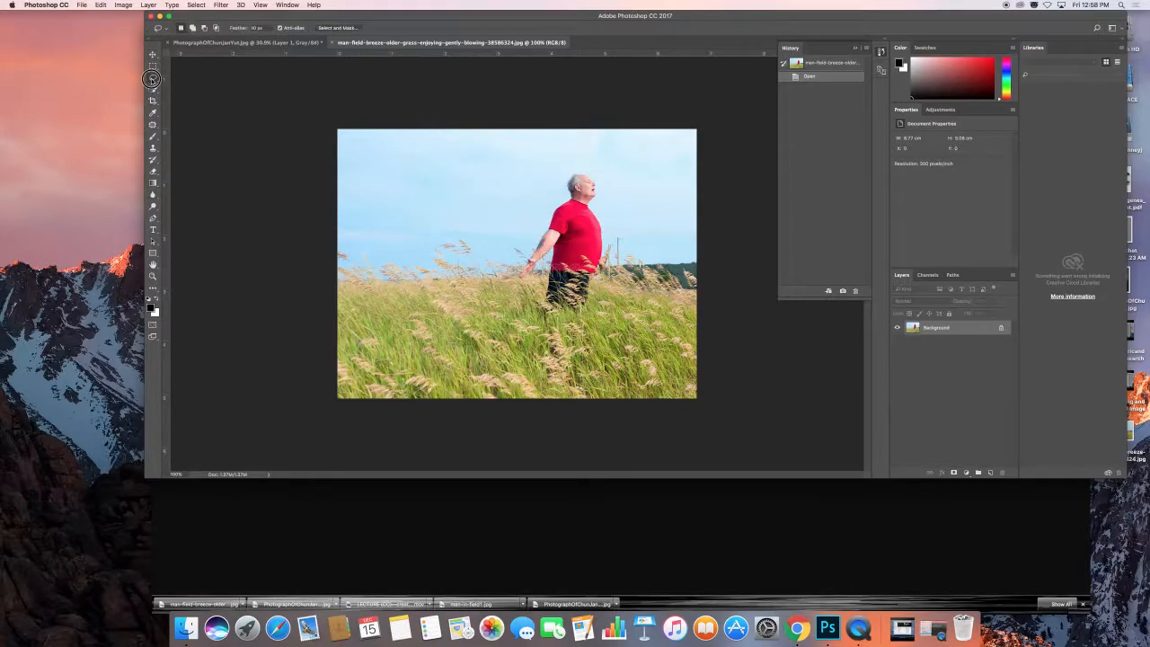
{"action": "left_click", "coordinate": [192, 77]}
{"action": "mouse_move", "coordinate": [568, 167]}
{"action": "left_mouse_down"}
{"action": "mouse_move", "coordinate": [512, 252]}
{"action": "mouse_move", "coordinate": [511, 286]}
{"action": "mouse_move", "coordinate": [528, 289]}
{"action": "mouse_move", "coordinate": [534, 309]}
{"action": "mouse_move", "coordinate": [584, 315]}
{"action": "mouse_move", "coordinate": [610, 271]}
{"action": "mouse_move", "coordinate": [616, 215]}
{"action": "mouse_move", "coordinate": [605, 177]}
{"action": "mouse_move", "coordinate": [566, 167]}
{"action": "left_mouse_up"}
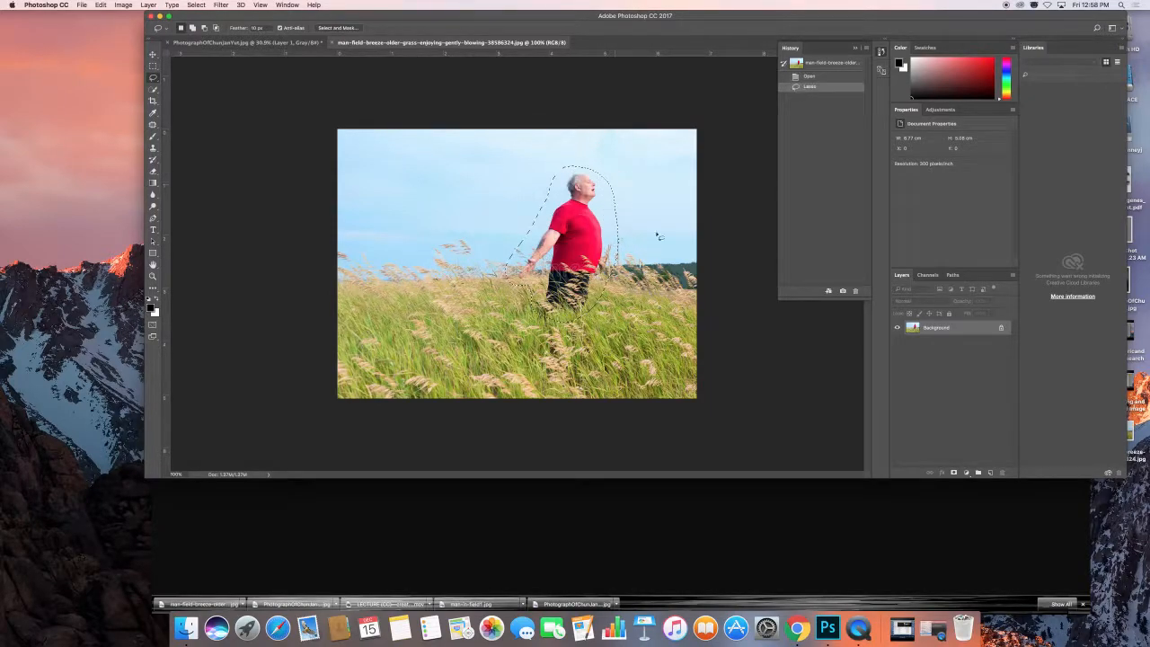
{"action": "mouse_move", "coordinate": [620, 216]}
{"action": "left_mouse_down"}
{"action": "mouse_move", "coordinate": [624, 280]}
{"action": "mouse_move", "coordinate": [637, 249]}
{"action": "left_mouse_up"}
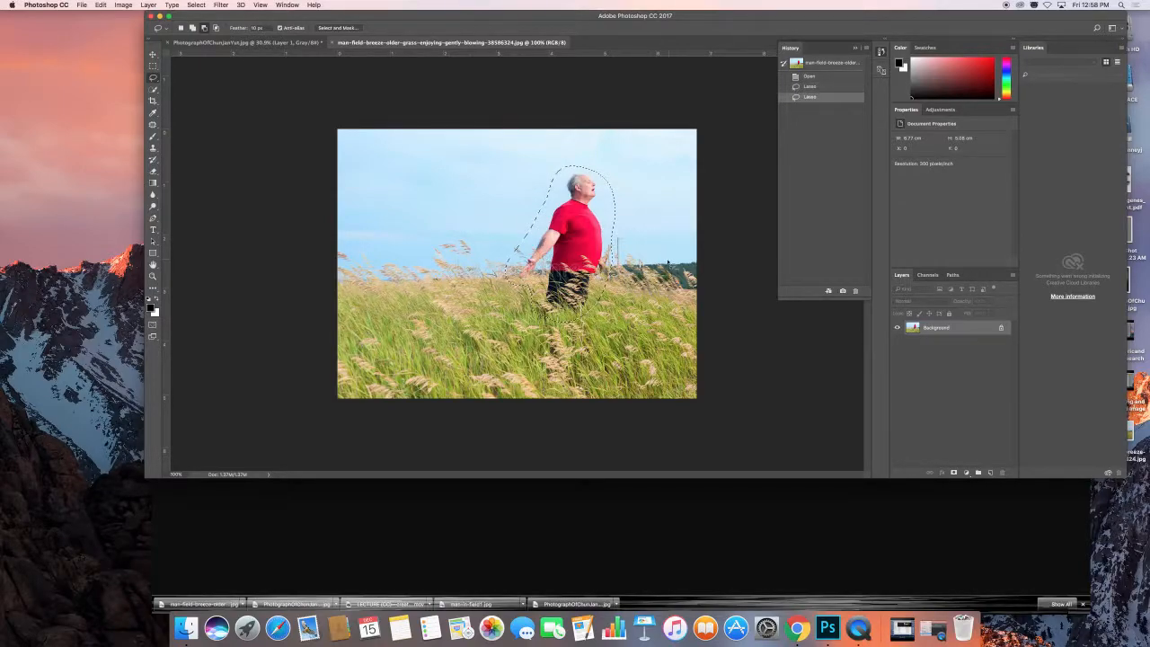
{"action": "left_click_drag", "start_coordinate": [582, 224], "coordinate": [438, 235]}
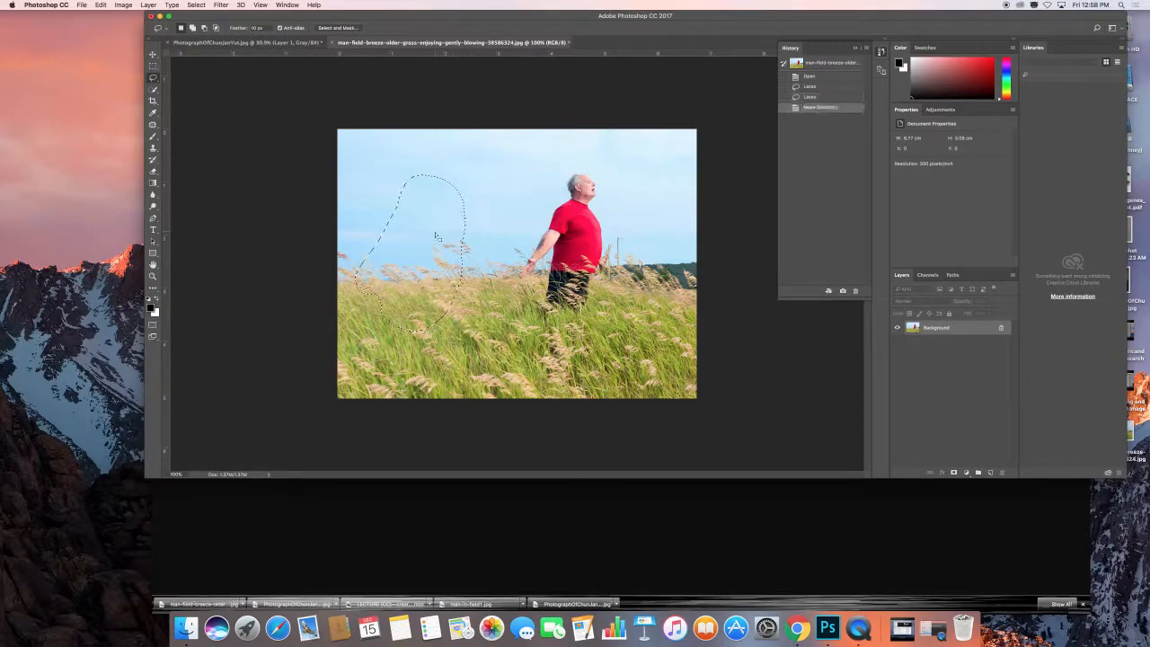
{"action": "key", "text": "super+z"}
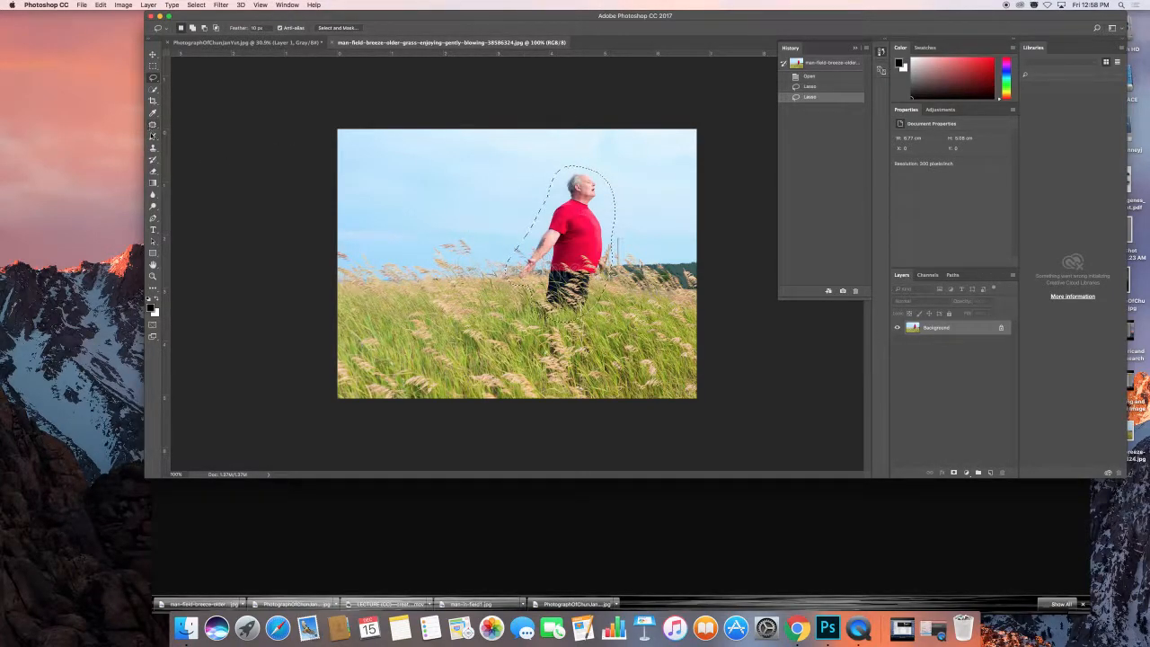
Relocate the selected man to the left part of the field with the Content-Aware Move tool and deselect.
{"action": "left_click", "coordinate": [153, 128]}
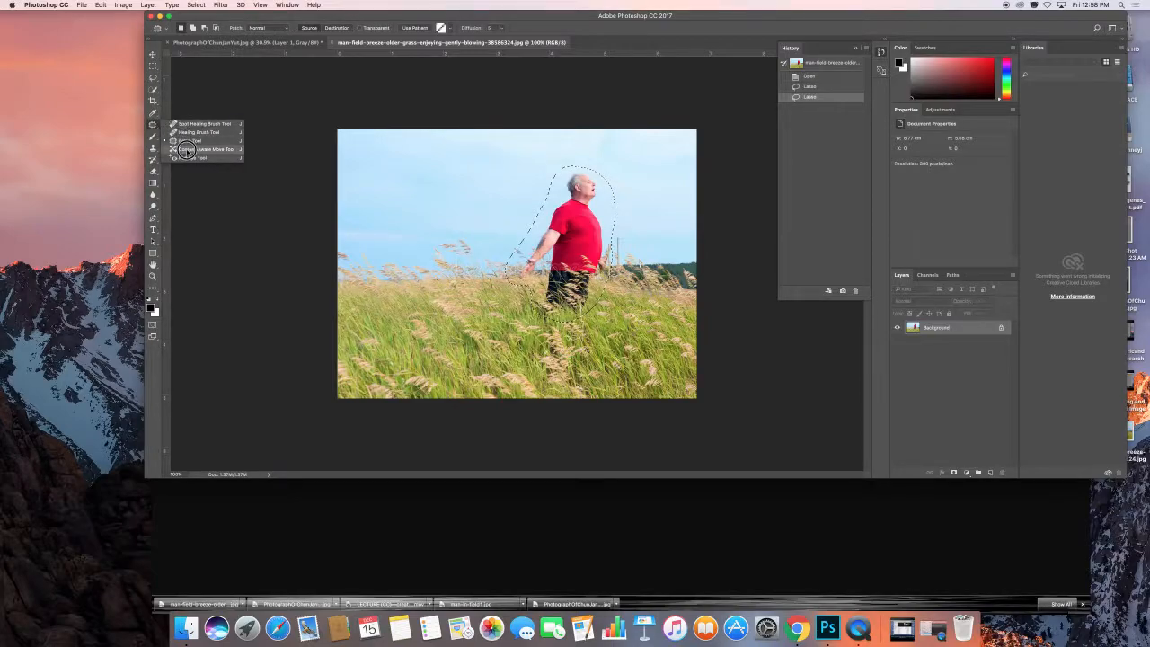
{"action": "left_click", "coordinate": [190, 149]}
{"action": "mouse_move", "coordinate": [566, 238]}
{"action": "left_mouse_down"}
{"action": "mouse_move", "coordinate": [401, 231]}
{"action": "mouse_move", "coordinate": [412, 234]}
{"action": "left_mouse_up"}
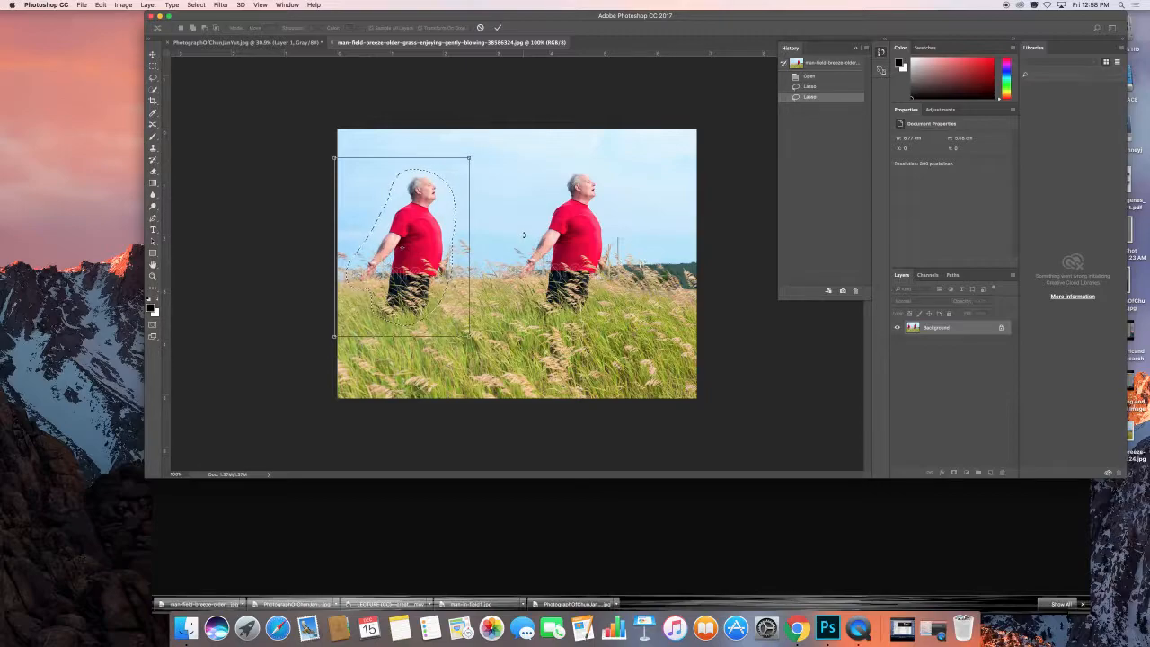
{"action": "key", "text": "Return"}
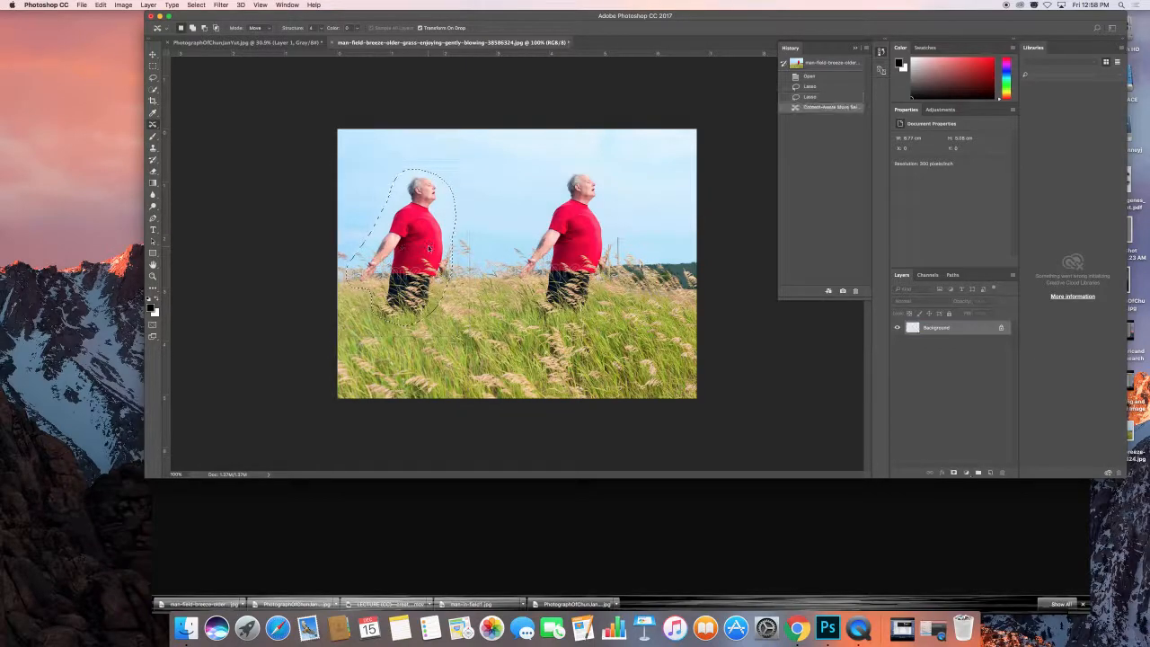
{"action": "key", "text": "super+d"}
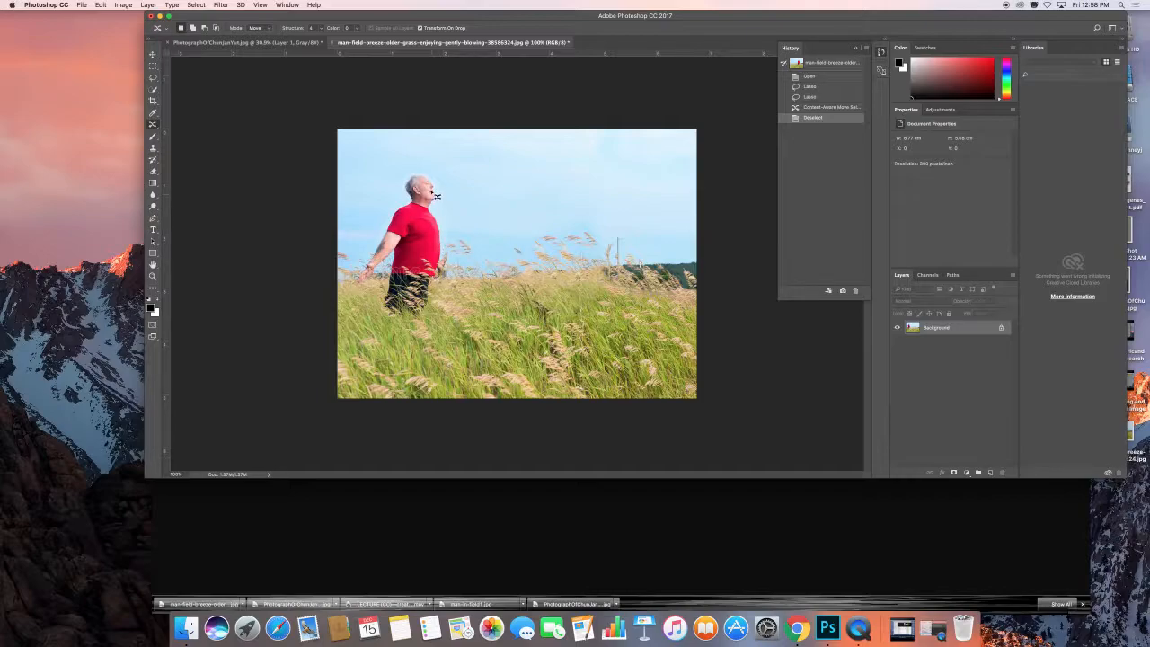
Check the moved man's edges and the filled background up close, and close the field photo to return to the child's portrait.
{"action": "scroll", "coordinate": [410, 176], "scroll_direction": "up", "scroll_amount": 10}
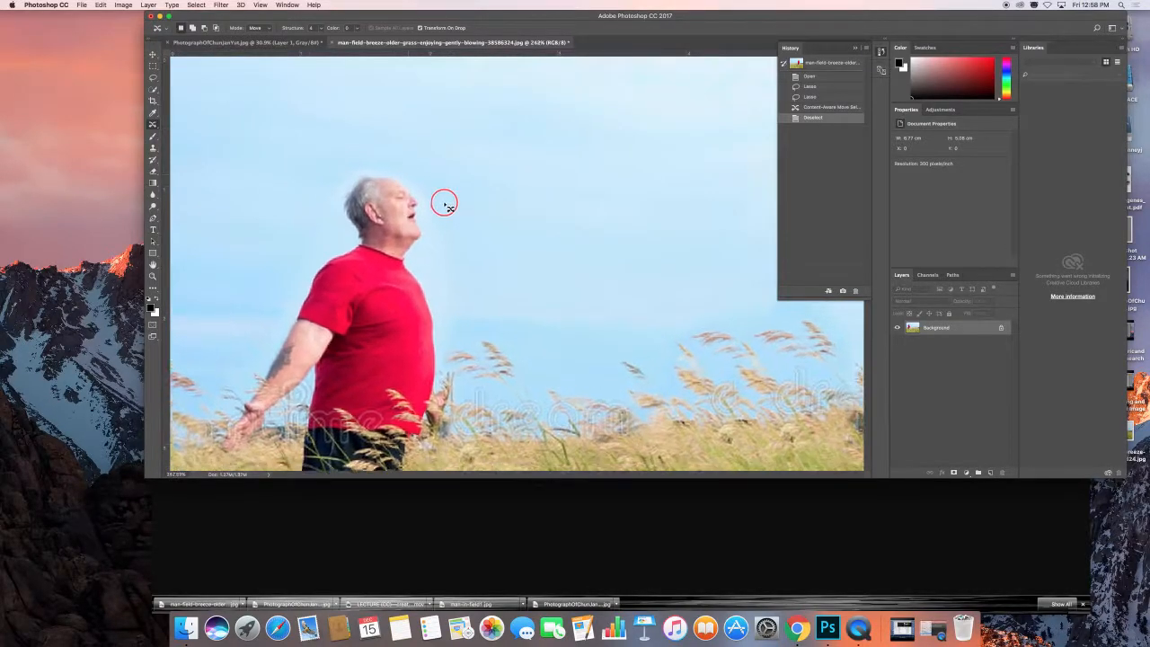
{"action": "scroll", "coordinate": [483, 225], "scroll_direction": "down", "scroll_amount": 5}
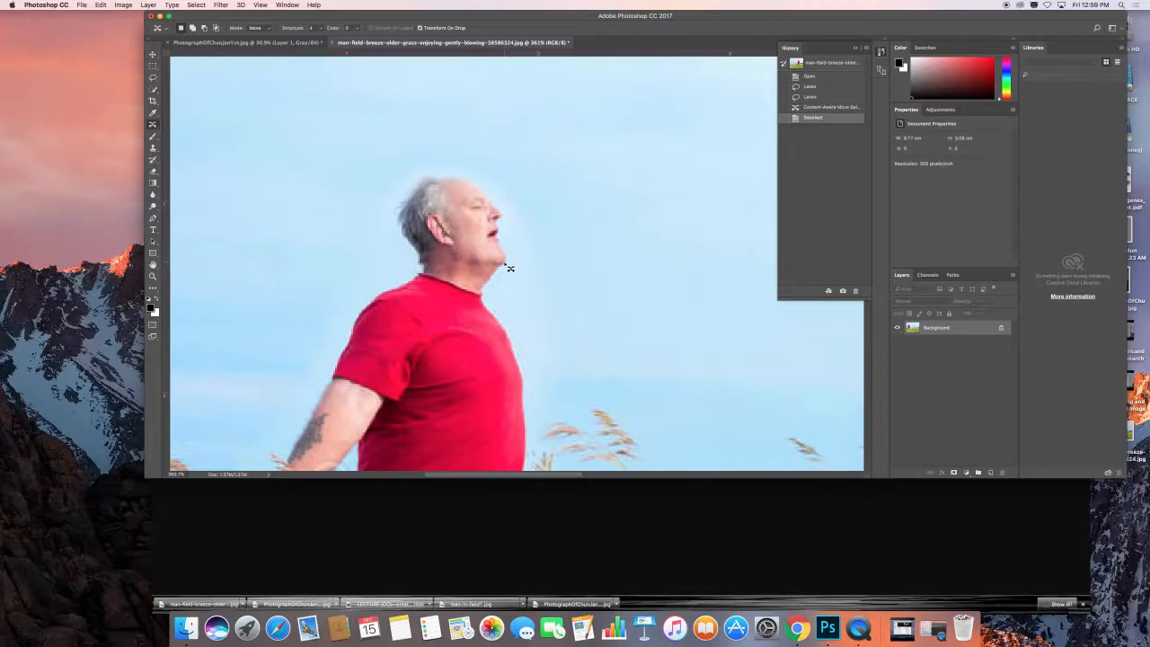
{"action": "scroll", "coordinate": [508, 266], "scroll_direction": "down", "scroll_amount": 5}
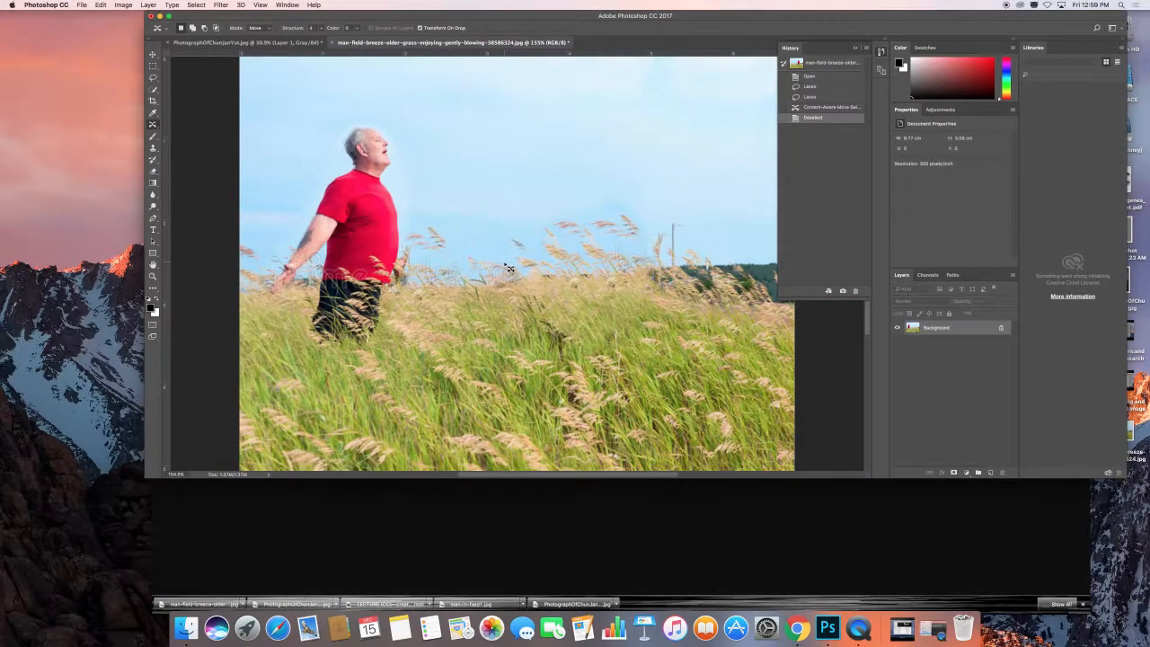
{"action": "left_click", "coordinate": [333, 43]}
{"action": "left_click", "coordinate": [543, 199]}
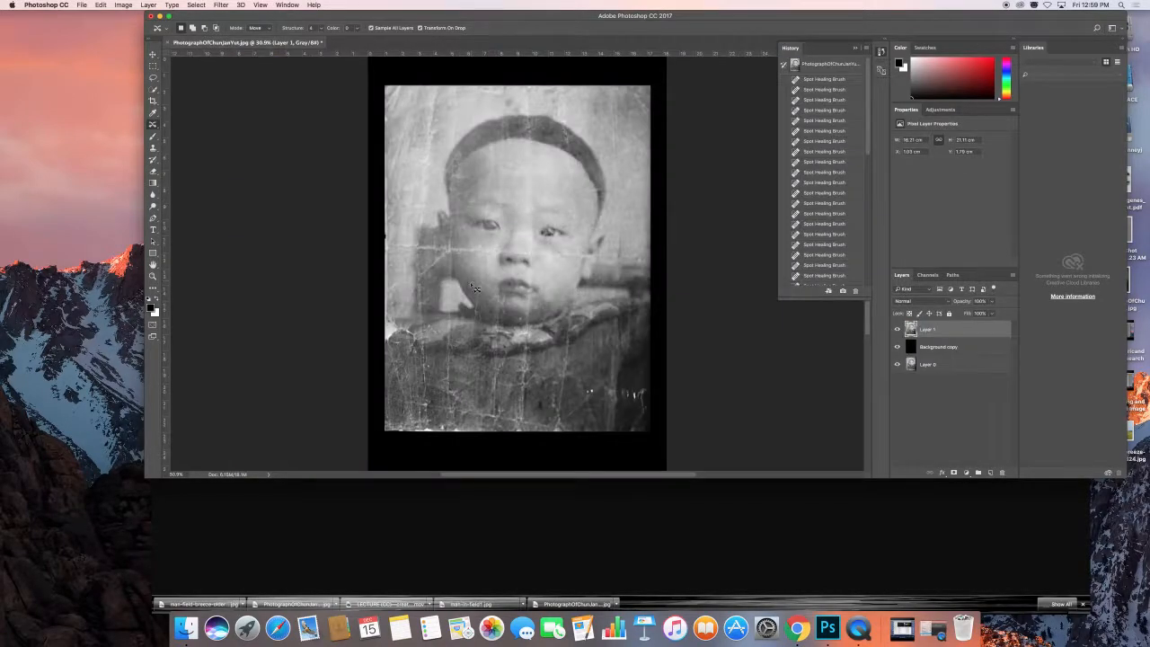